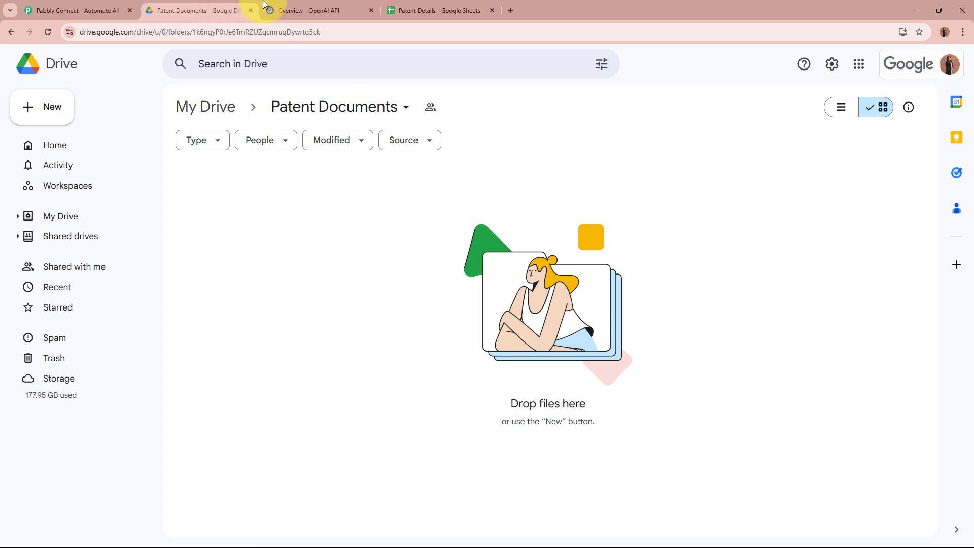
# - Glance at the OpenAI platform overview, then bring up the Patent Details spreadsheet
pyautogui.click(310, 11)
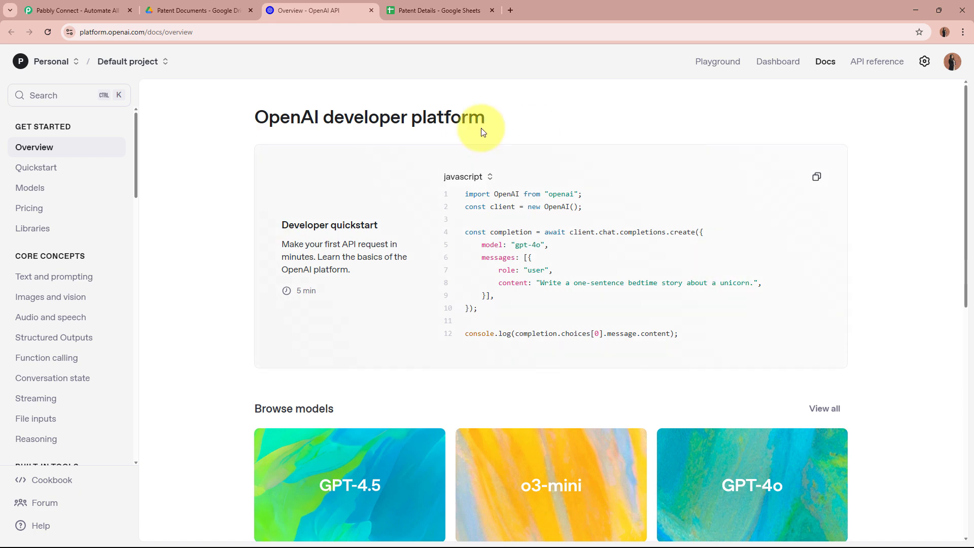
pyautogui.click(441, 10)
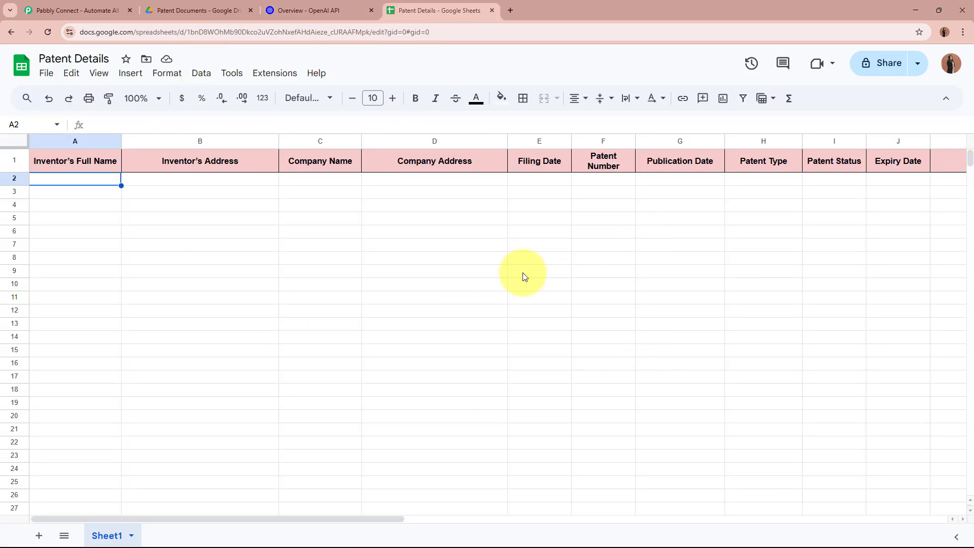
# - Review the empty rows A2:G3 under the Patent Details headers, then go to the Pabbly Connect site
pyautogui.moveTo(121, 186); pyautogui.dragTo(647, 202)
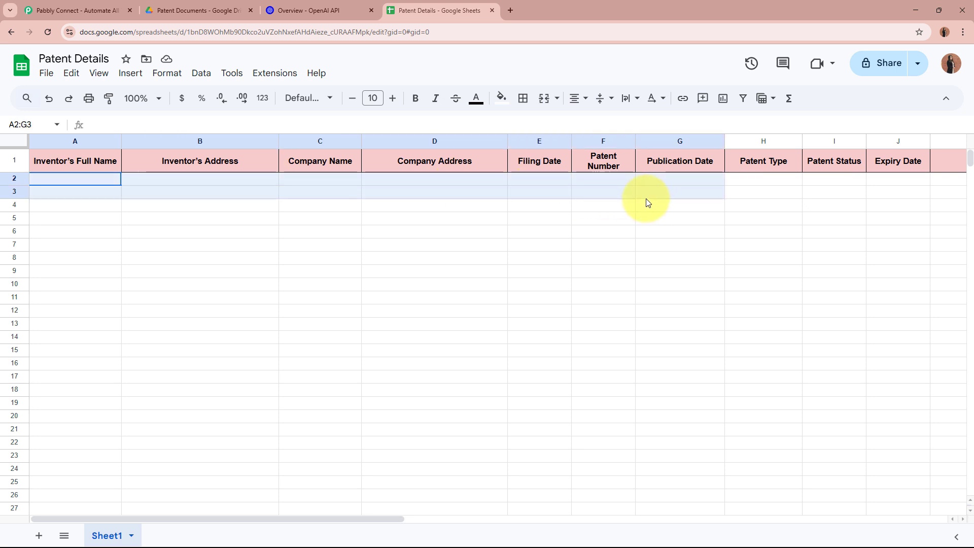
pyautogui.click(655, 232)
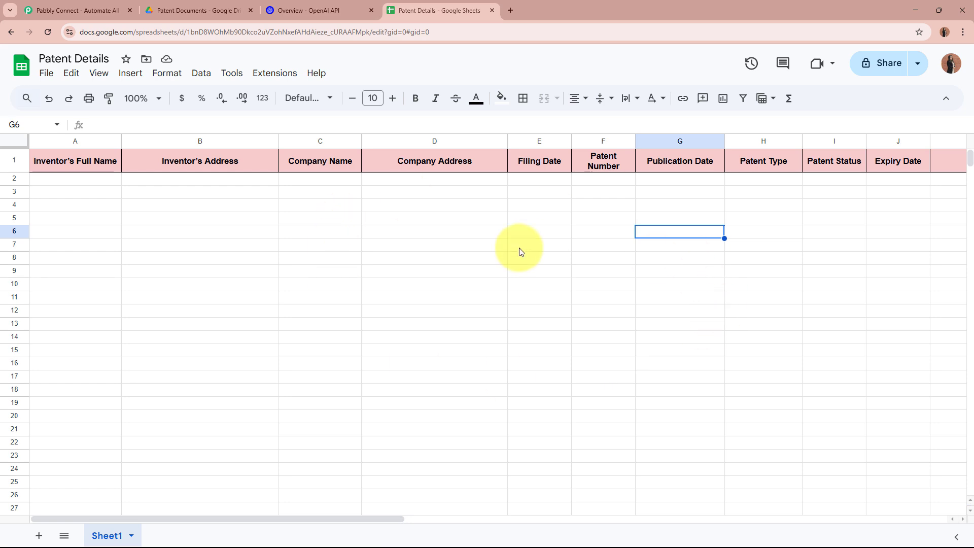
pyautogui.click(56, 10)
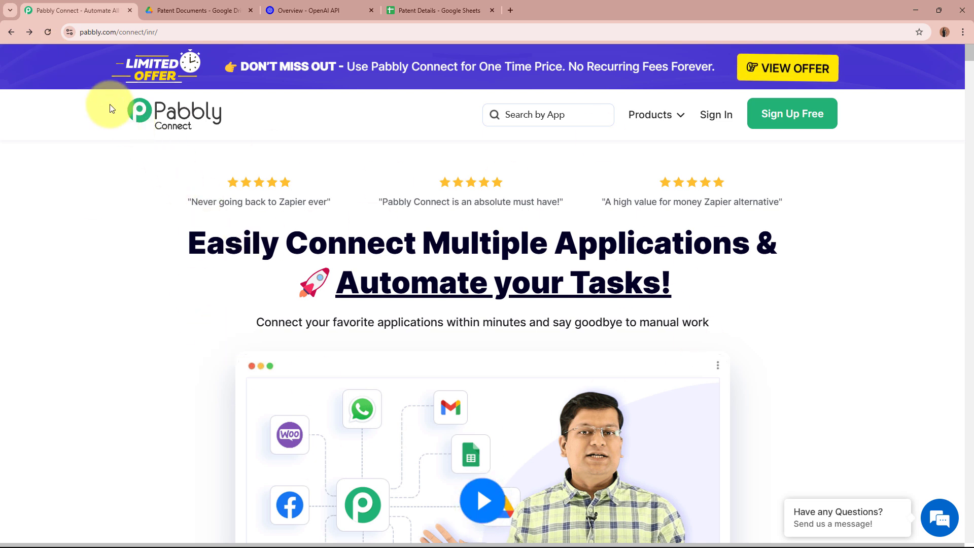
# - Sign in from the Pabbly Connect homepage to reach the All Pabbly Apps page
pyautogui.click(189, 31)
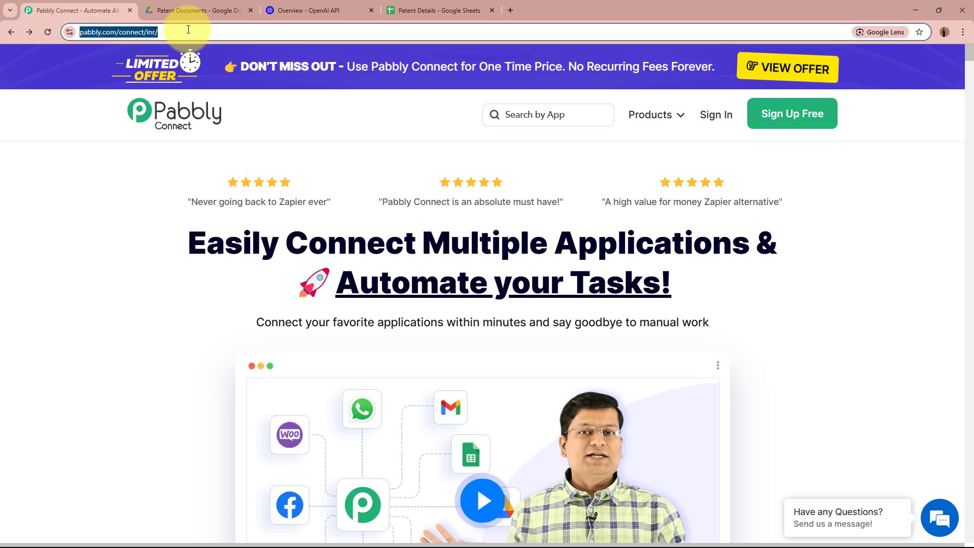
pyautogui.click(104, 254)
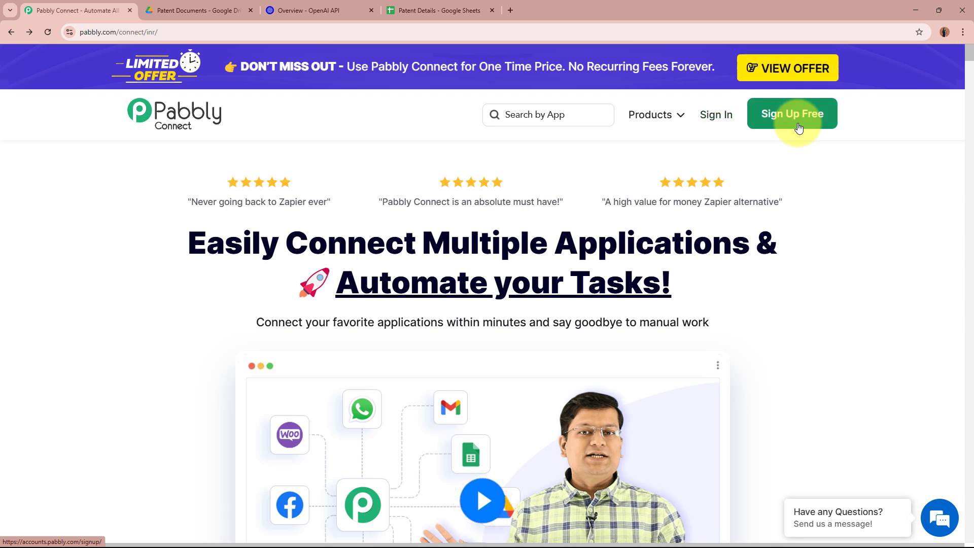
pyautogui.click(721, 118)
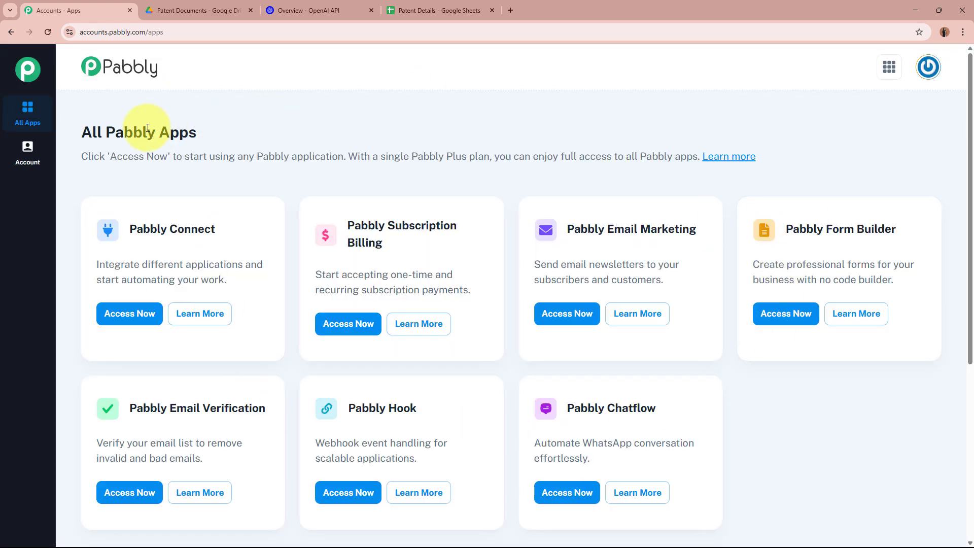
# - Launch Pabbly Connect from its All Pabbly Apps card to reach the tasks dashboard
pyautogui.moveTo(75, 132); pyautogui.dragTo(276, 138)
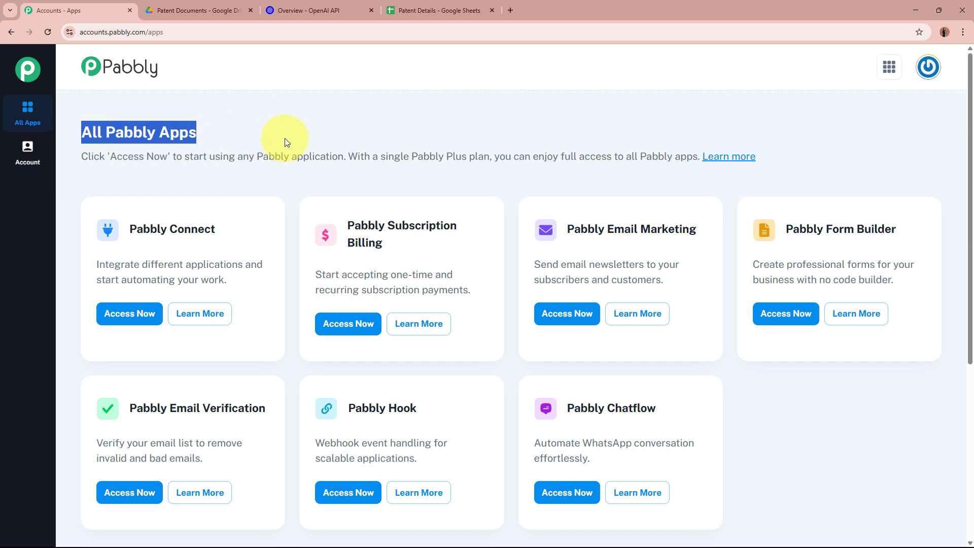
pyautogui.click(285, 138)
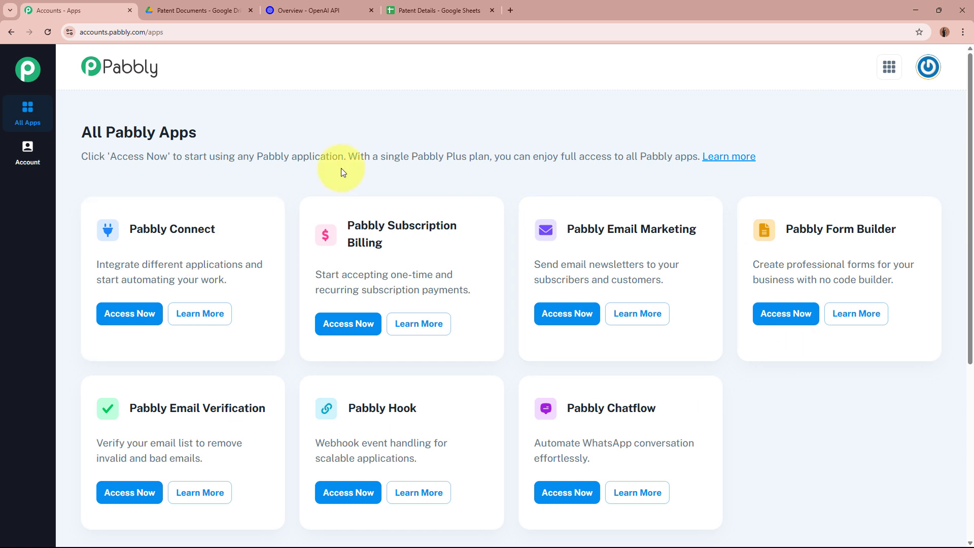
pyautogui.moveTo(130, 228); pyautogui.dragTo(236, 225)
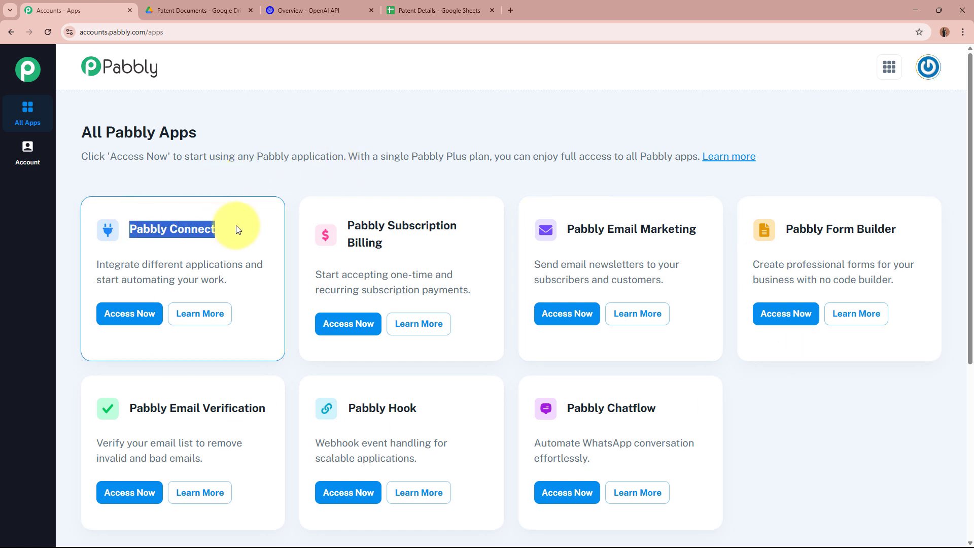
pyautogui.click(236, 225)
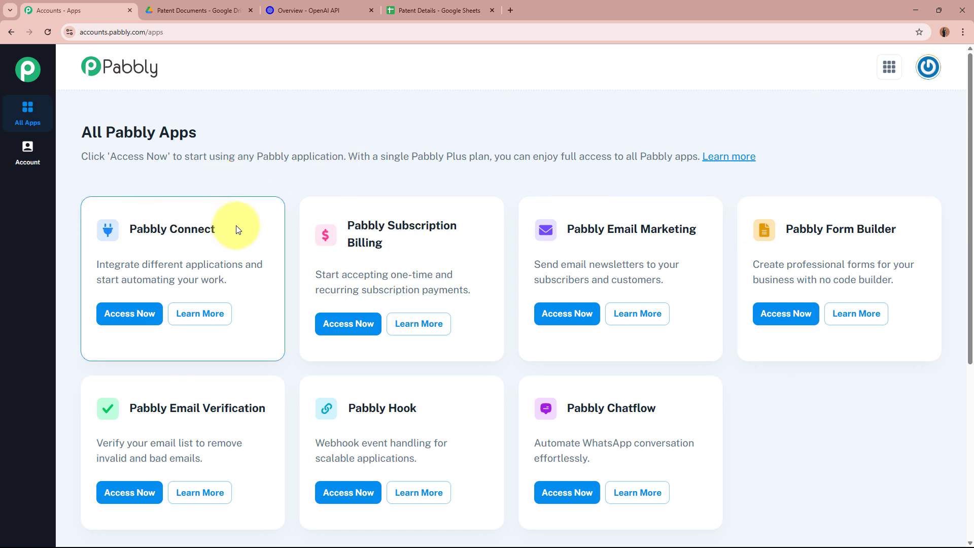
pyautogui.click(129, 313)
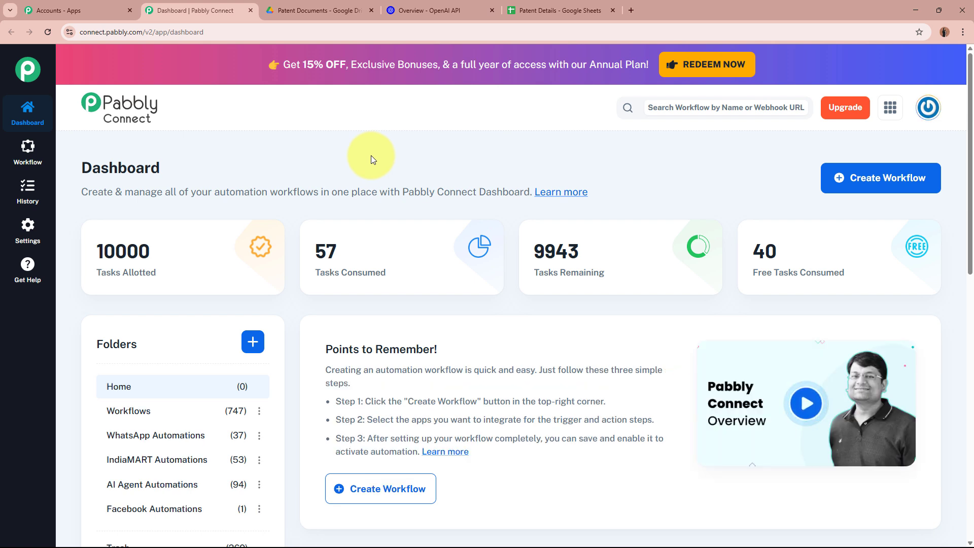
pyautogui.moveTo(83, 192); pyautogui.dragTo(437, 197)
# - Start a new workflow named 'Extract Patent Information with AI Agent from PDFs to Google Sheets'
pyautogui.click(438, 197)
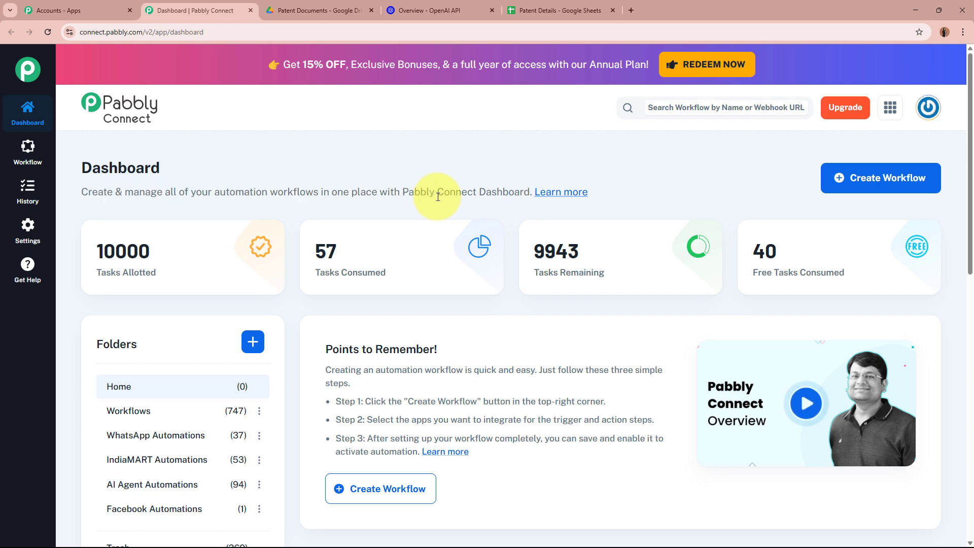
pyautogui.click(838, 180)
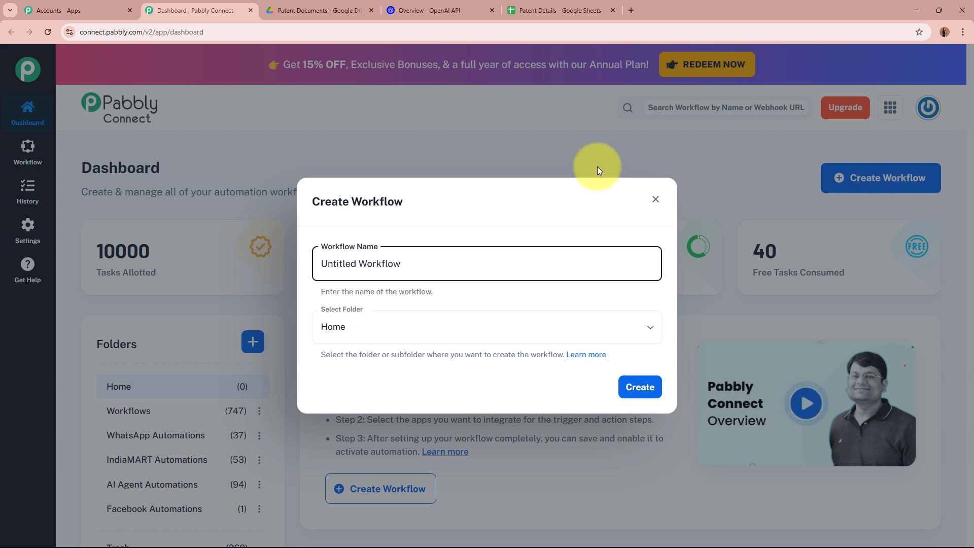
pyautogui.moveTo(495, 258); pyautogui.dragTo(297, 261)
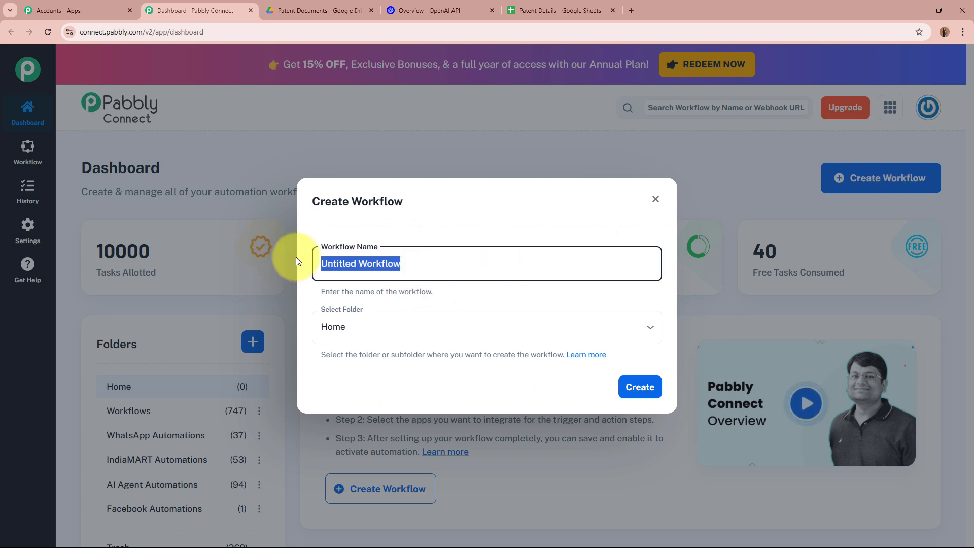
pyautogui.press('BackSpace')
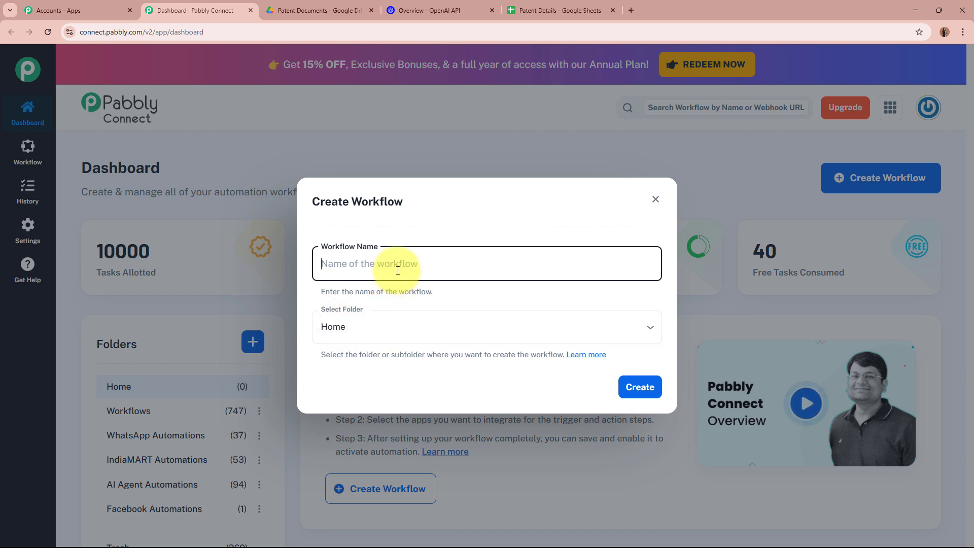
pyautogui.write('Extract Patent Information with AI Agent from PDFs to Google Sheets')
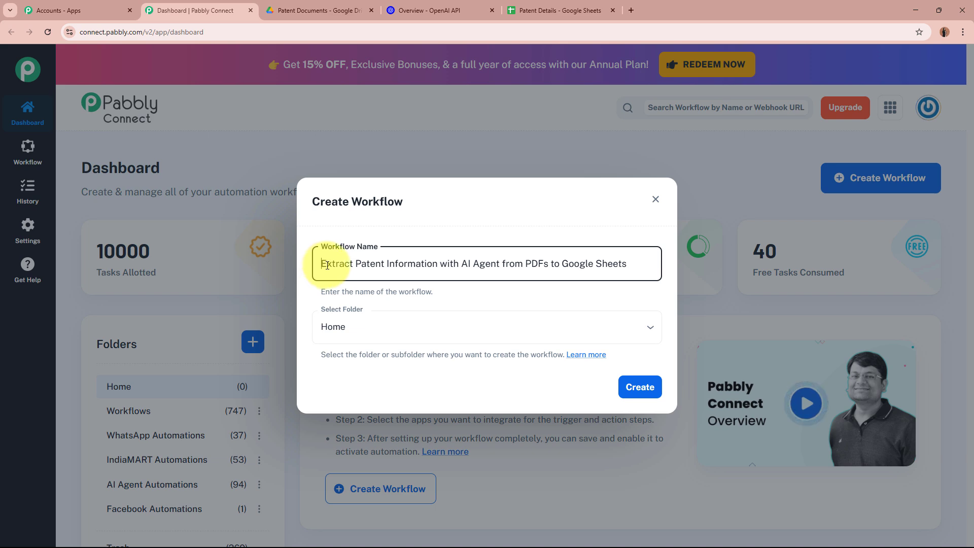
pyautogui.moveTo(322, 265); pyautogui.dragTo(642, 264)
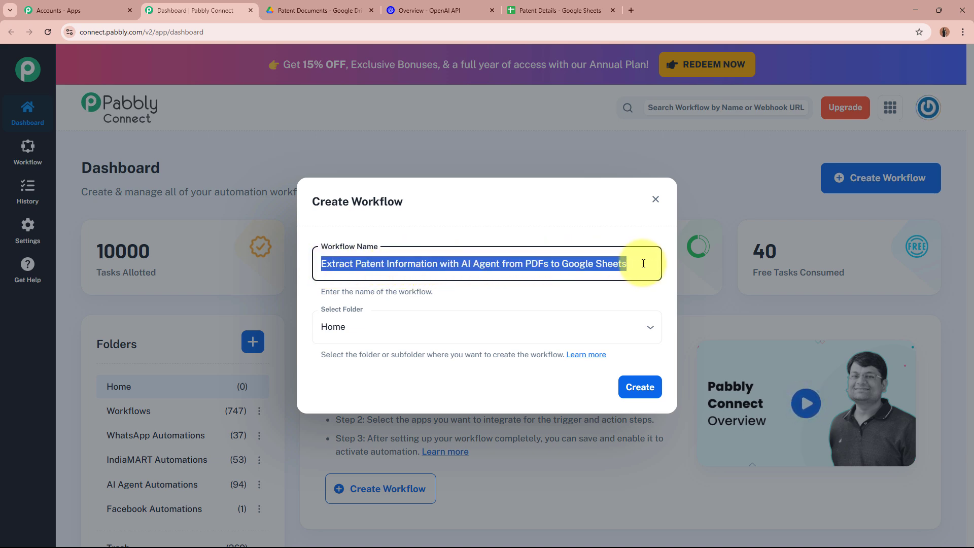
pyautogui.click(551, 299)
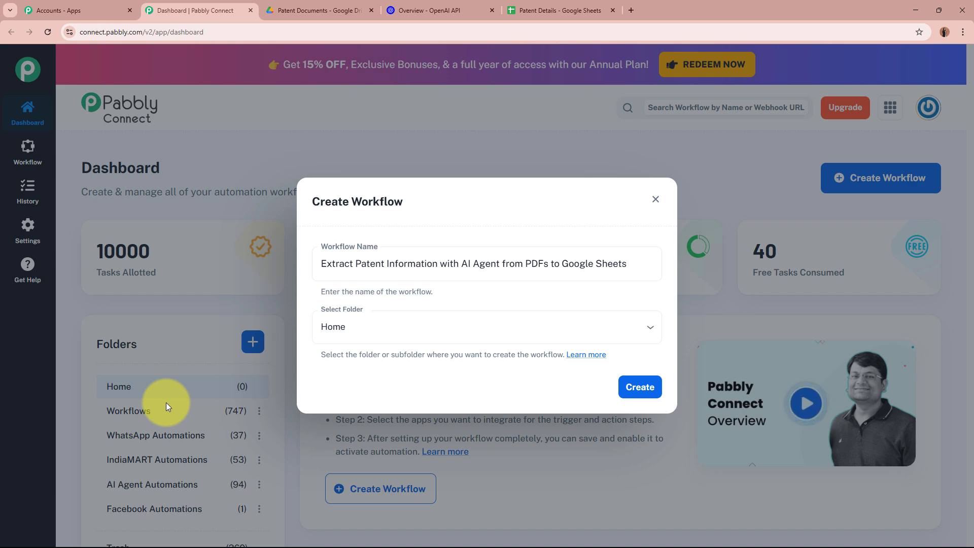
pyautogui.moveTo(319, 264); pyautogui.dragTo(642, 264)
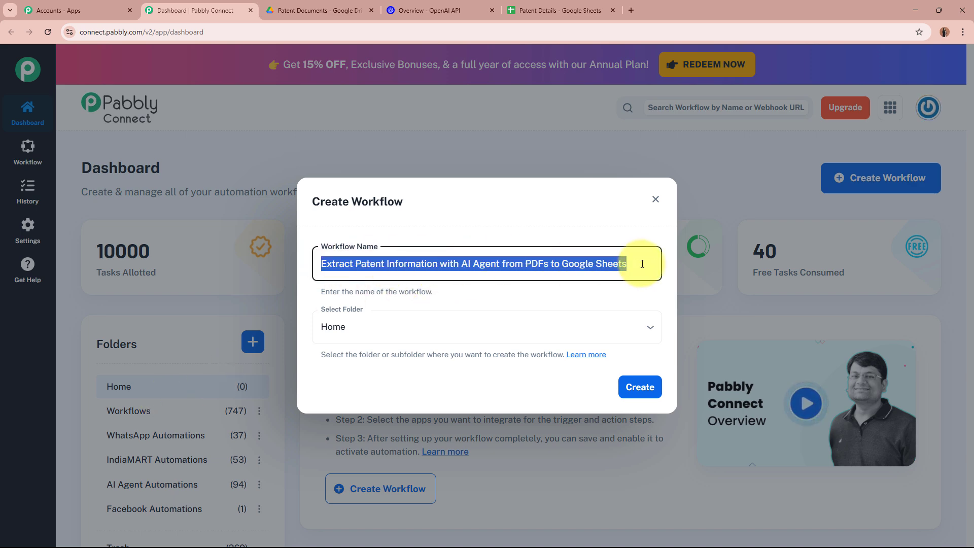
# - Place the workflow in the AI Agent Automations folder and create it
pyautogui.click(607, 327)
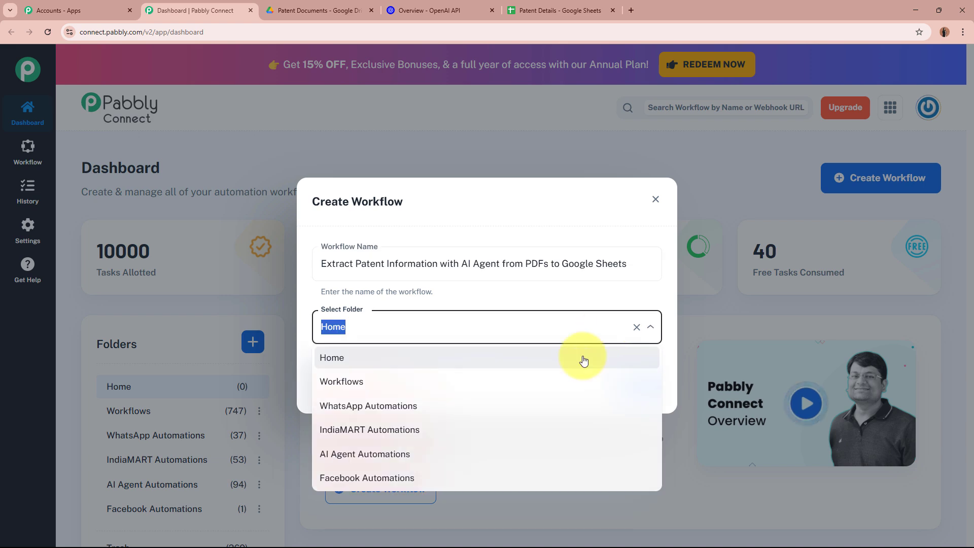
pyautogui.click(542, 461)
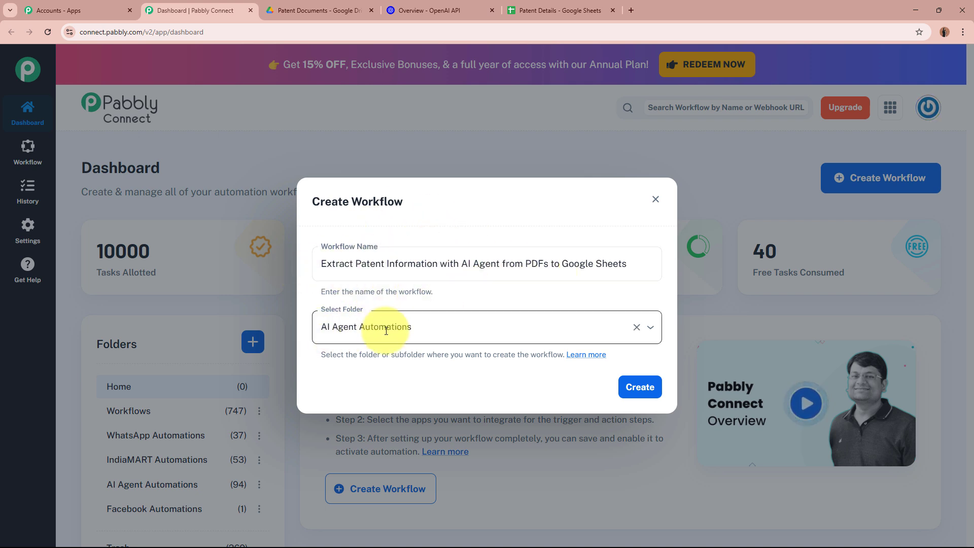
pyautogui.click(629, 384)
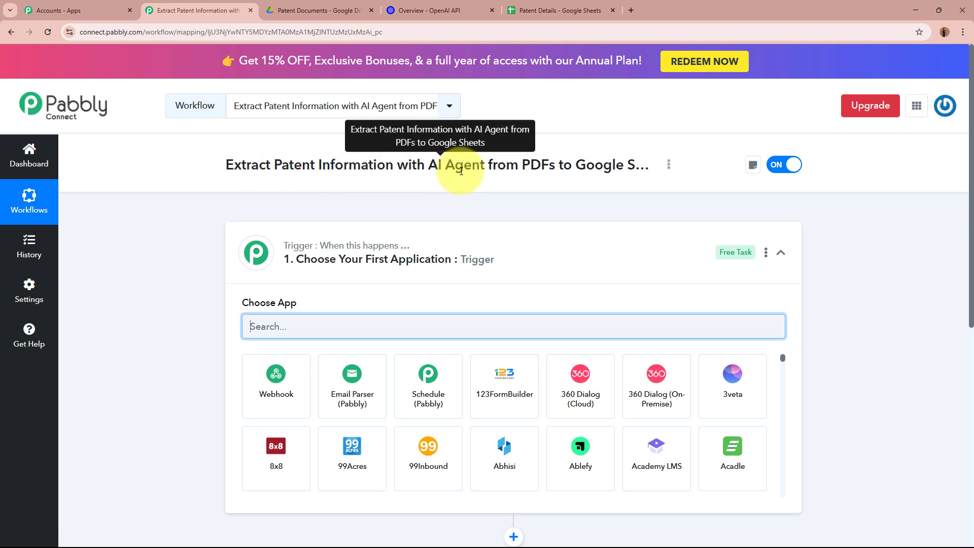
# - Search 'Google Dri' and choose Google Drive as the step 1 trigger app
pyautogui.click(644, 258)
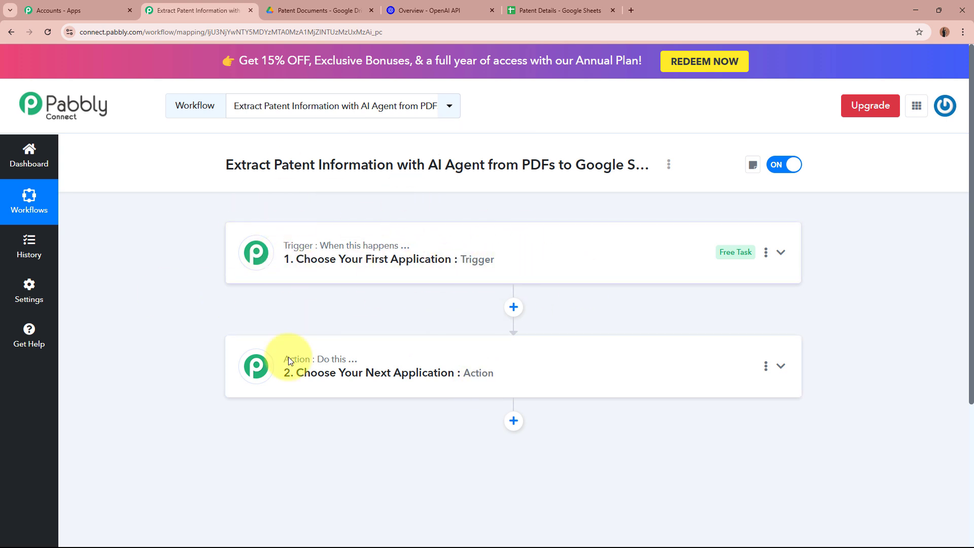
pyautogui.click(532, 279)
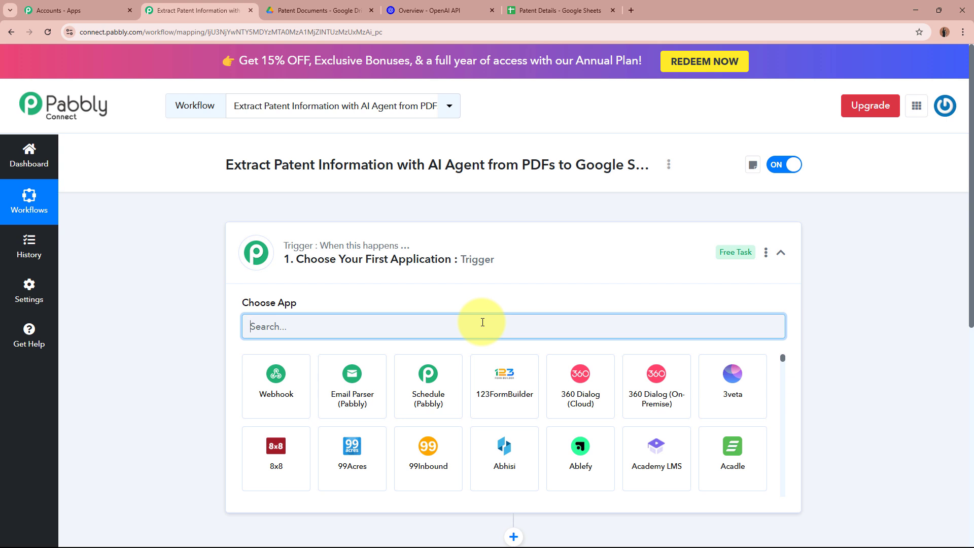
pyautogui.write('Googl')
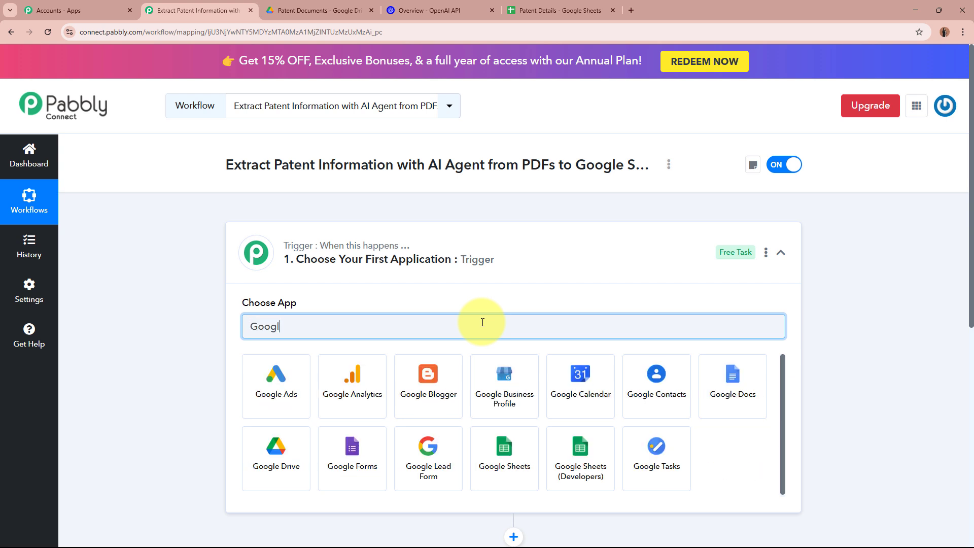
pyautogui.write('e Drive')
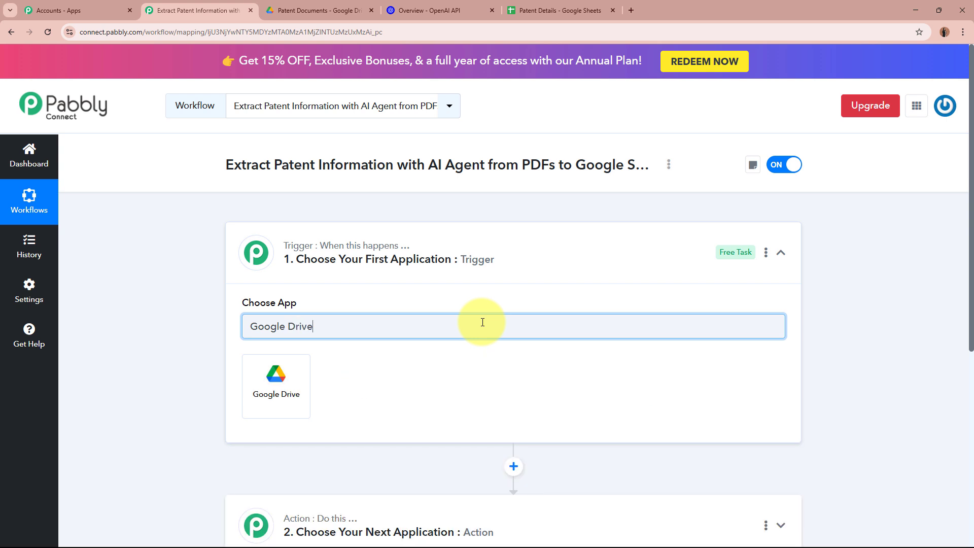
pyautogui.click(300, 405)
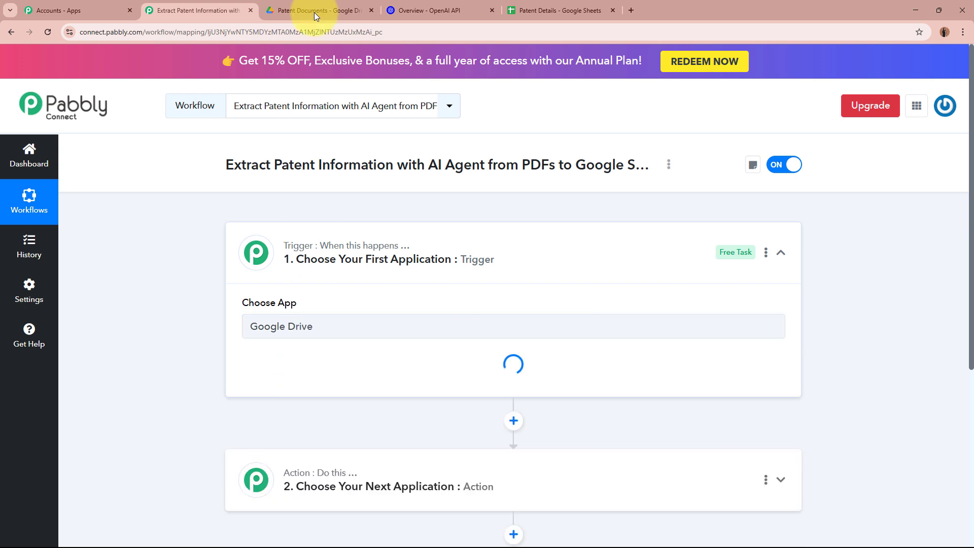
pyautogui.click(320, 9)
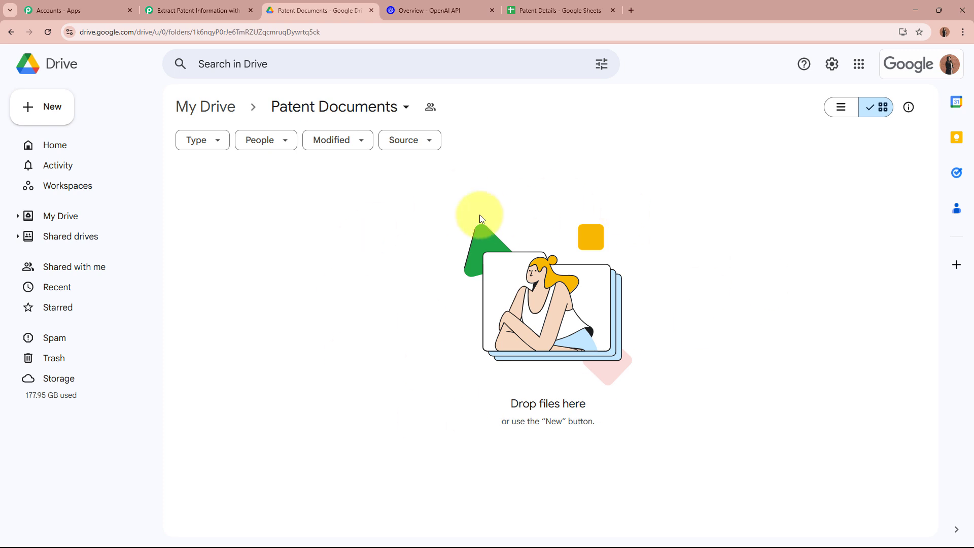
pyautogui.click(173, 11)
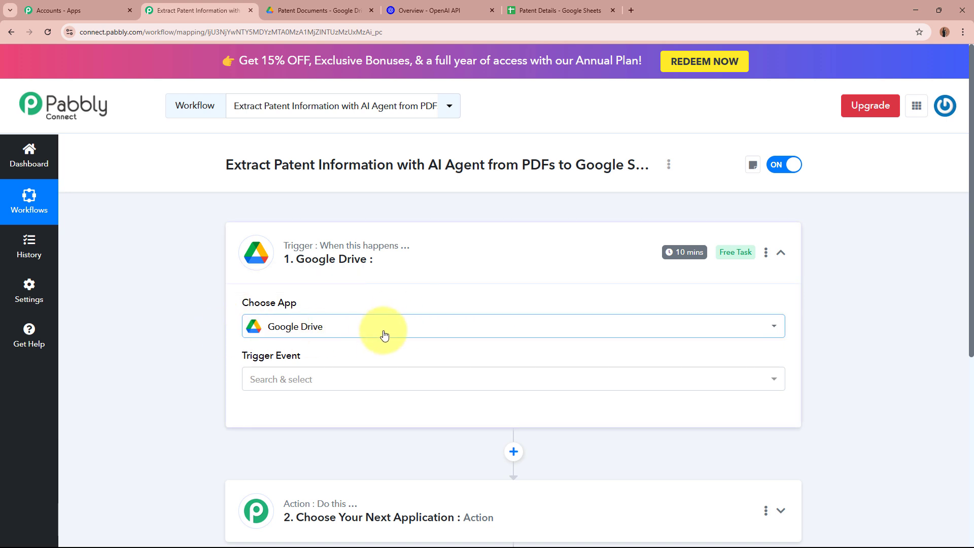
# - Set the trigger event to New File in Specific Folder and begin connecting a Drive account
pyautogui.click(374, 380)
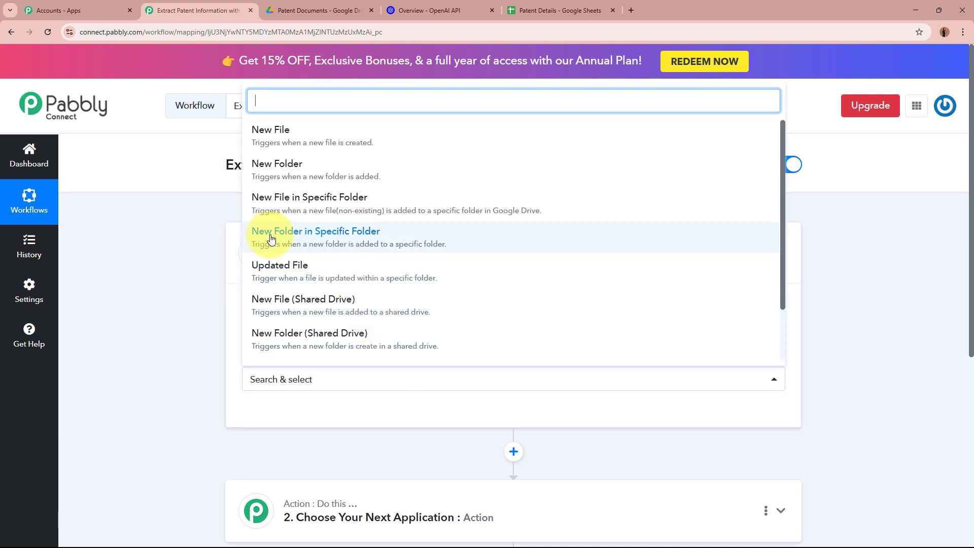
pyautogui.click(423, 209)
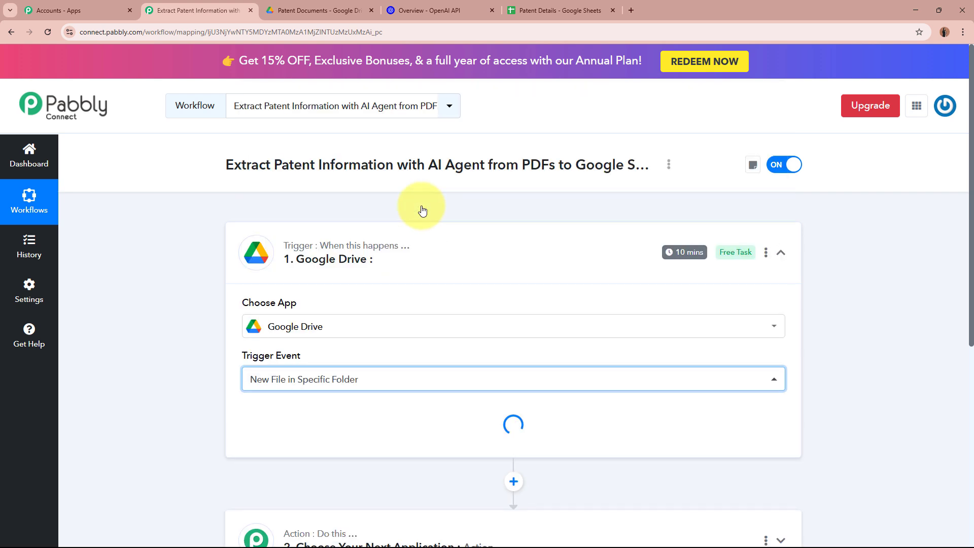
pyautogui.click(321, 11)
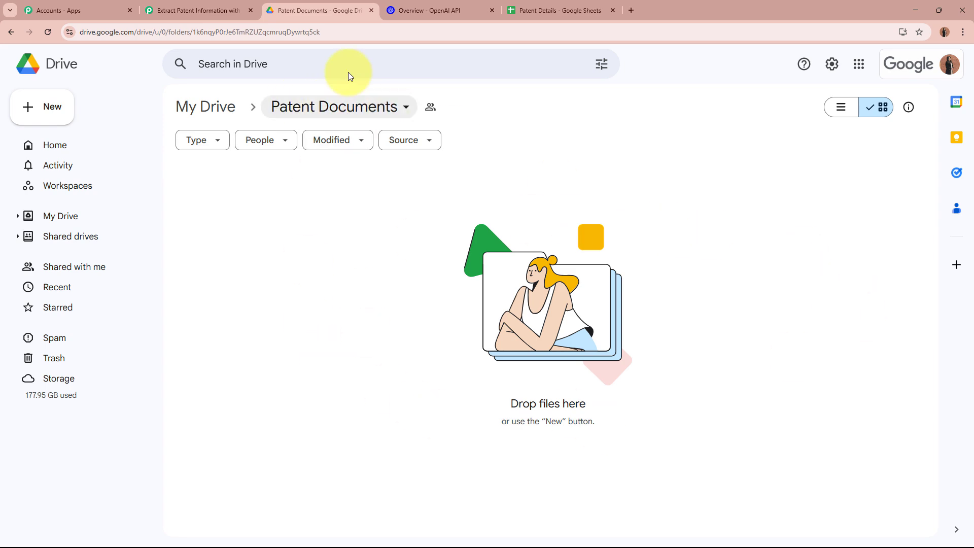
pyautogui.click(208, 8)
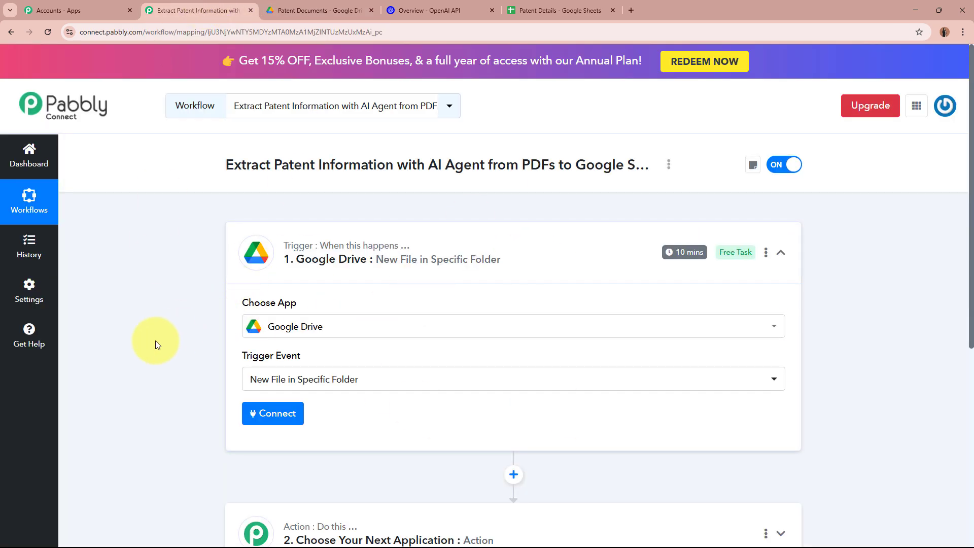
pyautogui.scroll(-2, 155, 340)
pyautogui.scroll(-2, 156, 340)
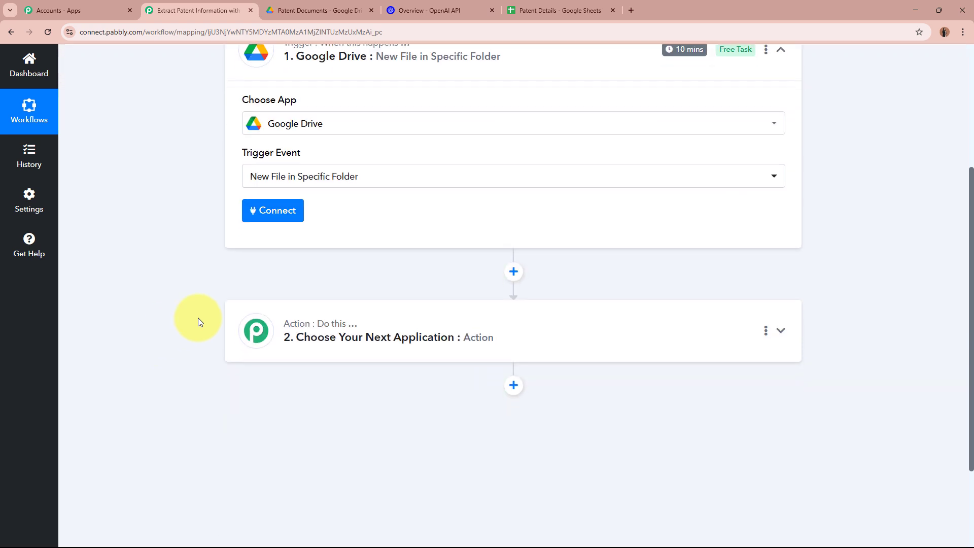
pyautogui.click(256, 220)
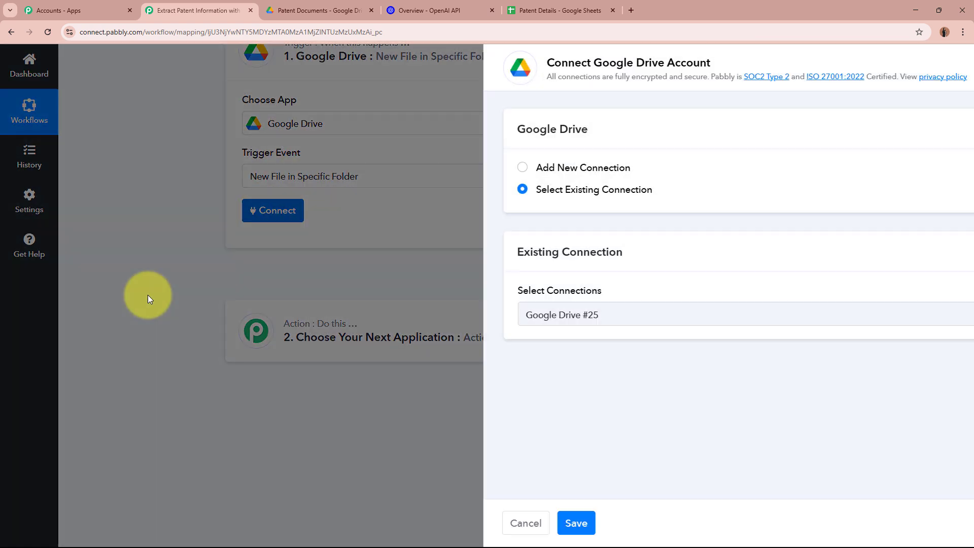
# - Add a new Google Drive connection by signing in with Google and allowing access
pyautogui.click(450, 168)
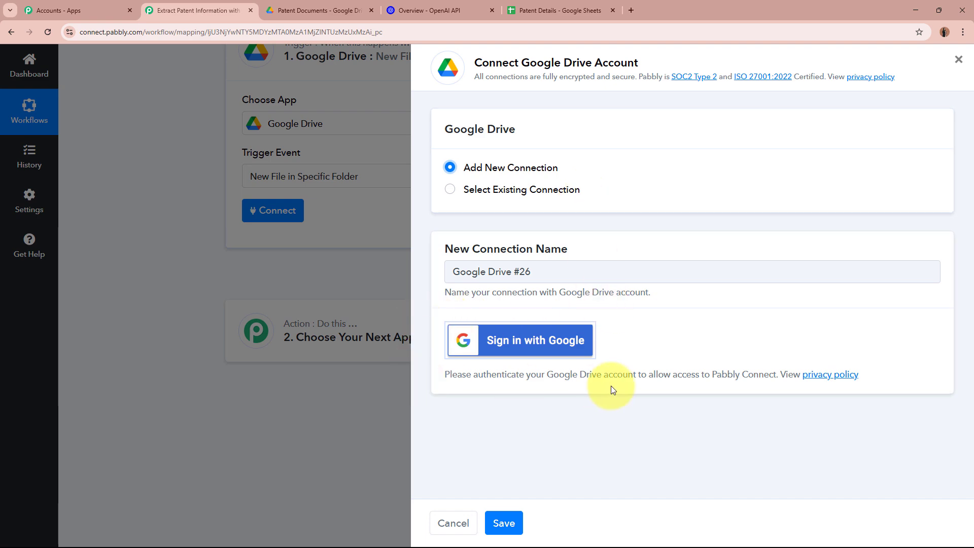
pyautogui.click(591, 353)
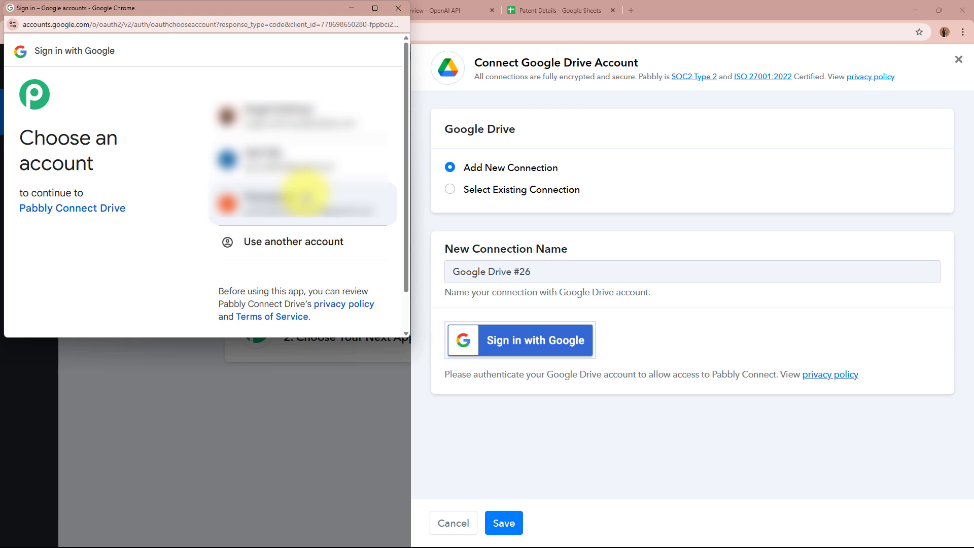
pyautogui.click(305, 126)
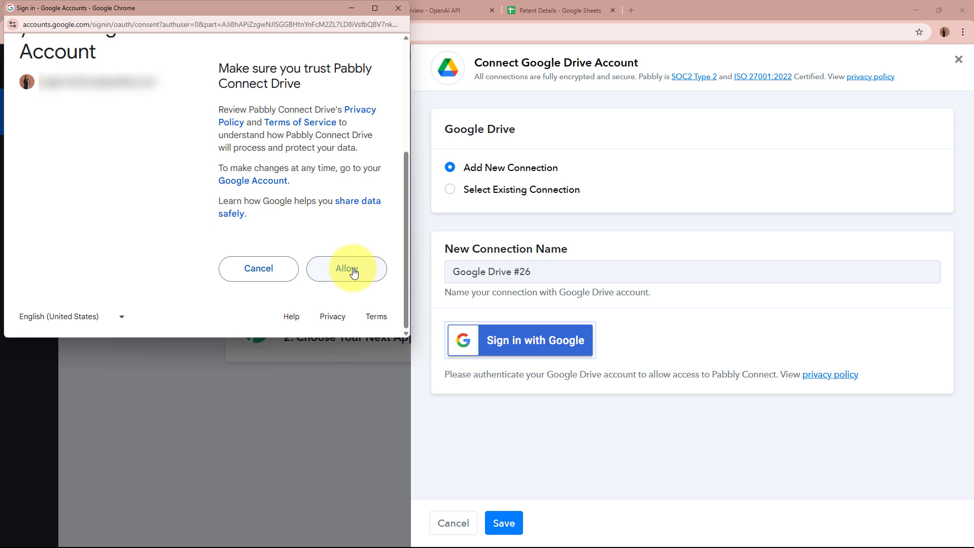
pyautogui.click(324, 274)
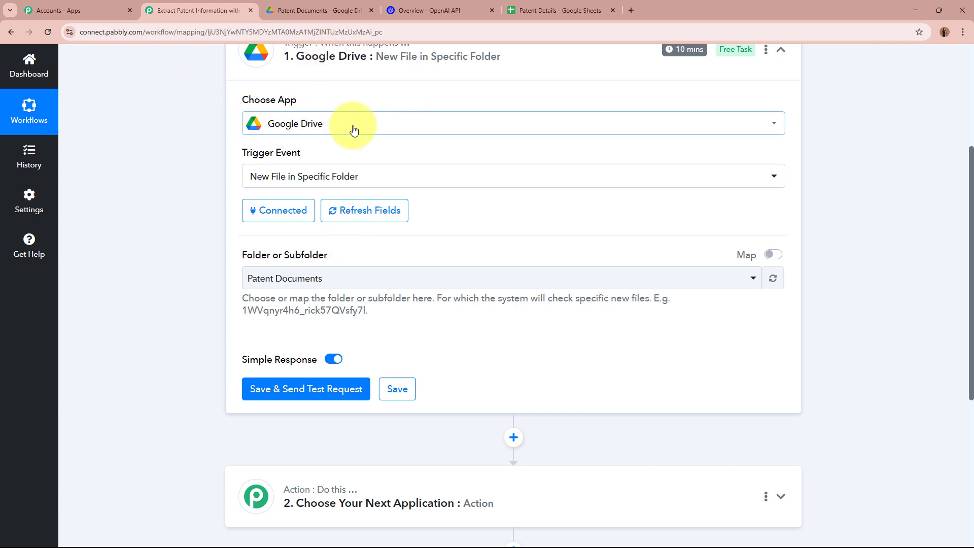
# - Choose Patent Documents as the watched folder, then switch to that folder in Drive
pyautogui.scroll(-4, 354, 130)
pyautogui.scroll(1, 352, 144)
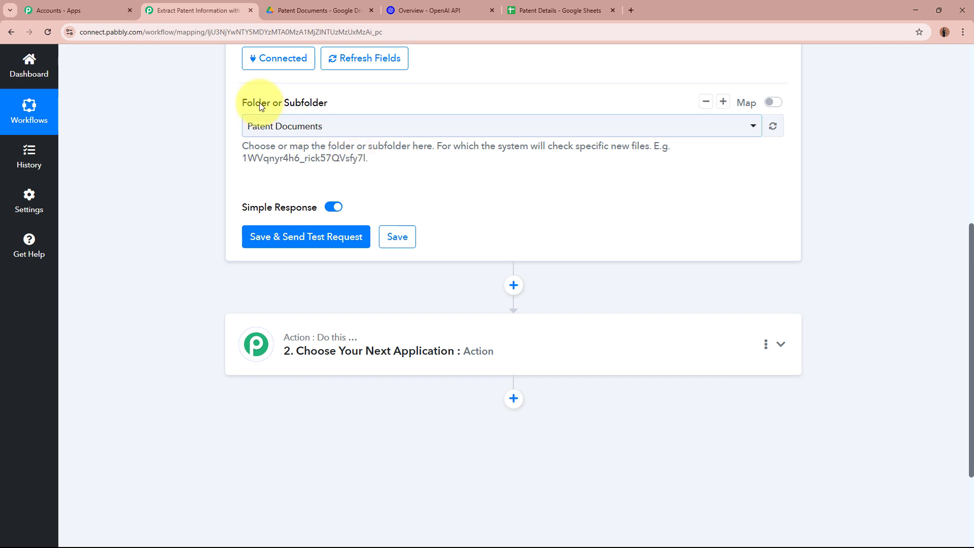
pyautogui.moveTo(260, 106); pyautogui.dragTo(328, 108)
pyautogui.click(171, 169)
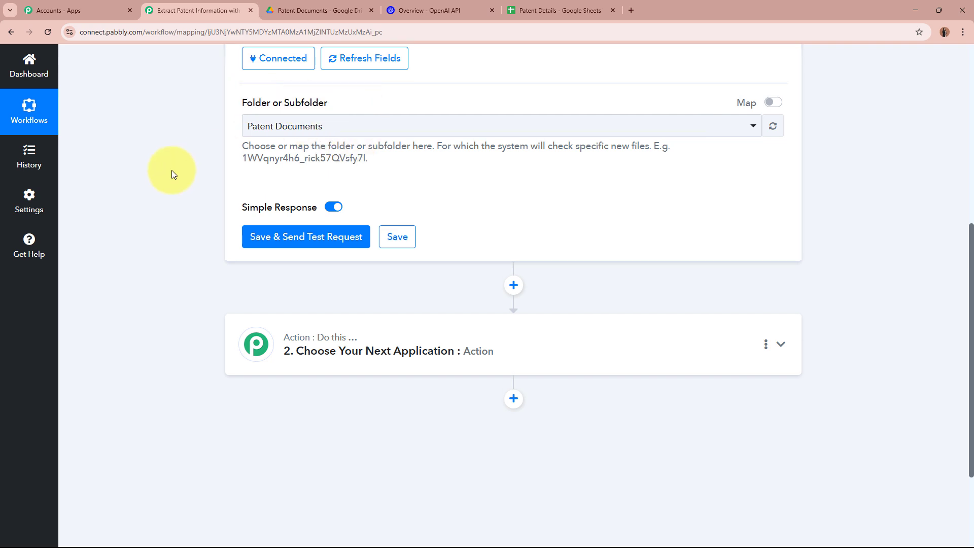
pyautogui.scroll(2, 170, 171)
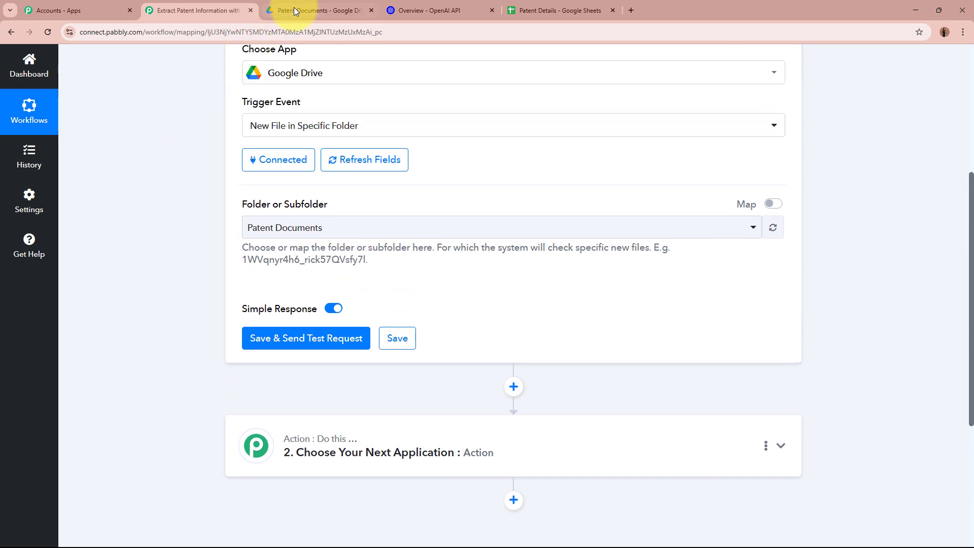
pyautogui.click(293, 9)
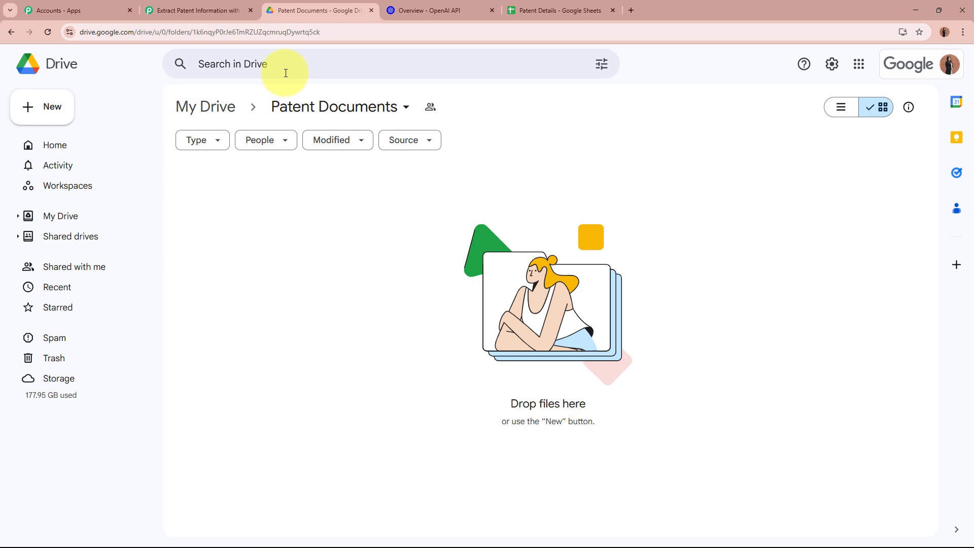
pyautogui.click(212, 10)
pyautogui.click(253, 227)
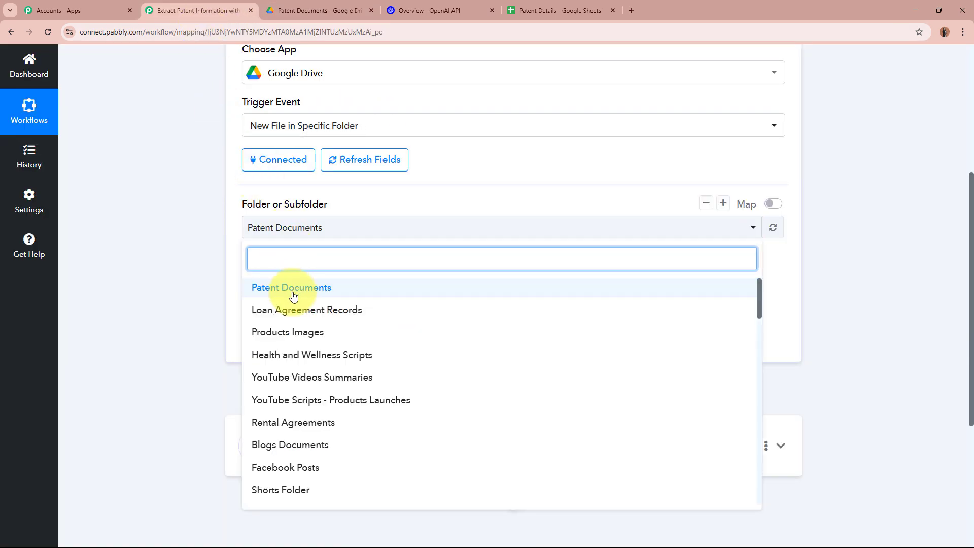
pyautogui.click(294, 296)
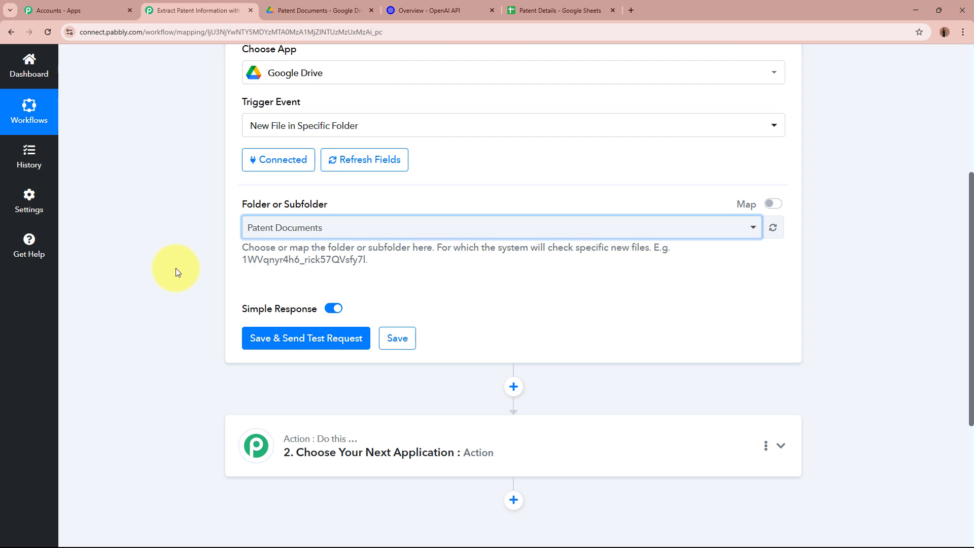
pyautogui.scroll(-2, 138, 230)
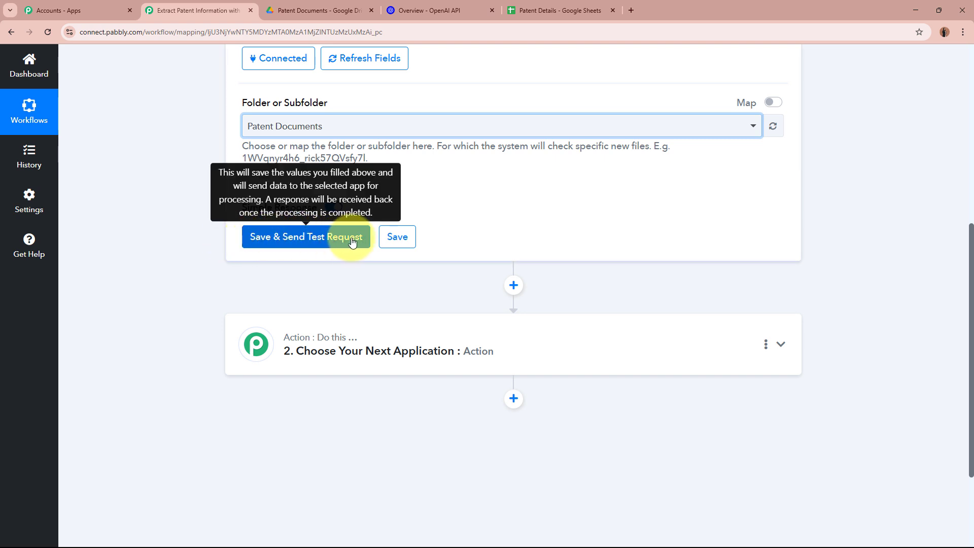
pyautogui.click(314, 11)
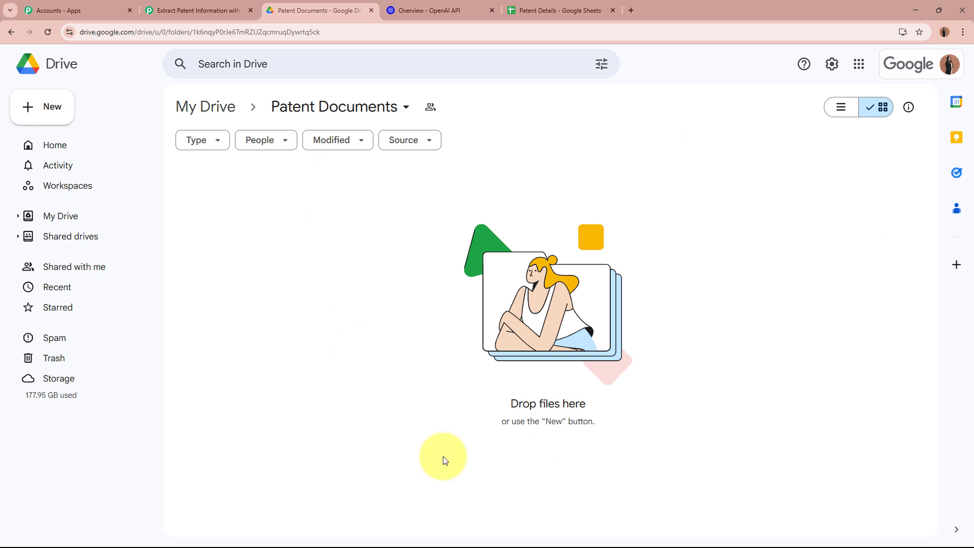
# - Upload Patent_InnovaTech.pdf from Downloads into the Patent Documents folder
pyautogui.click(193, 10)
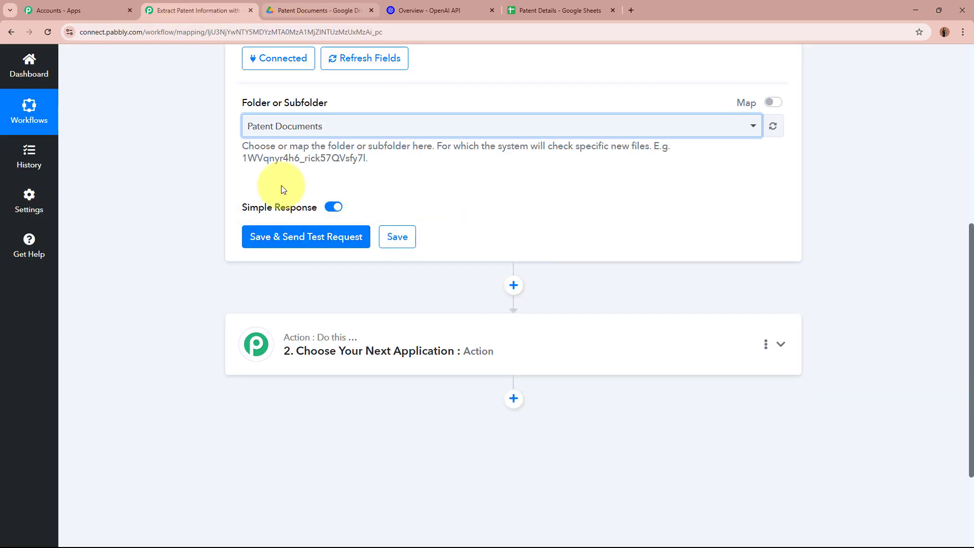
pyautogui.click(307, 10)
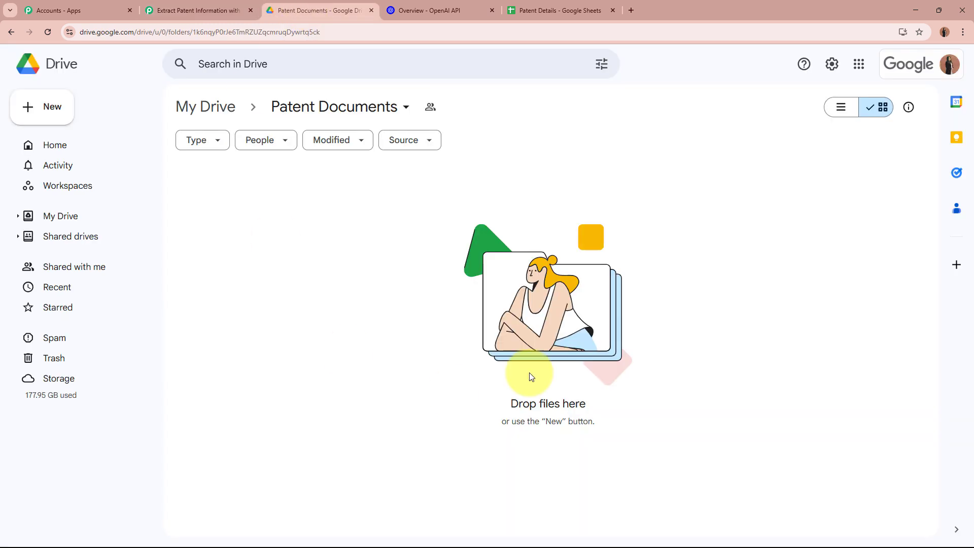
pyautogui.click(52, 116)
pyautogui.click(66, 140)
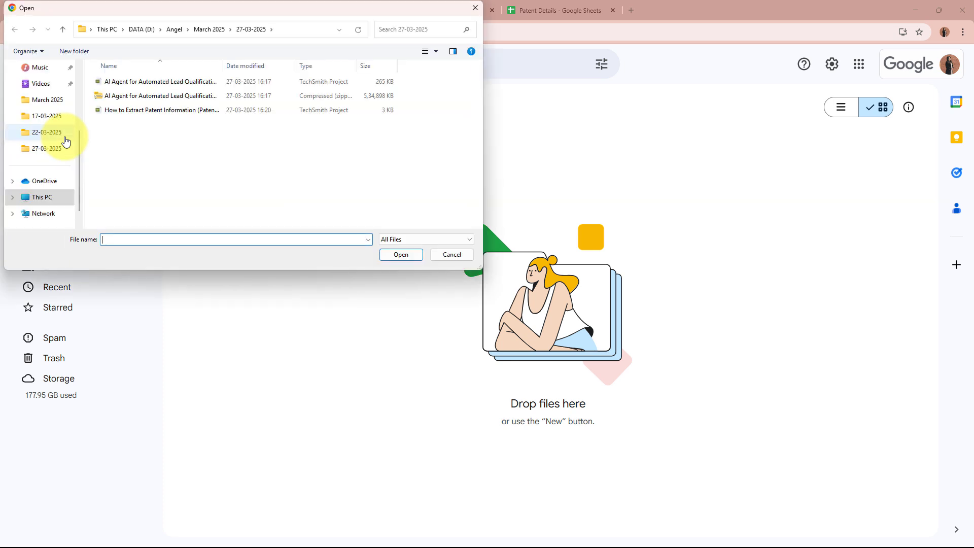
pyautogui.scroll(3, 59, 130)
pyautogui.click(46, 116)
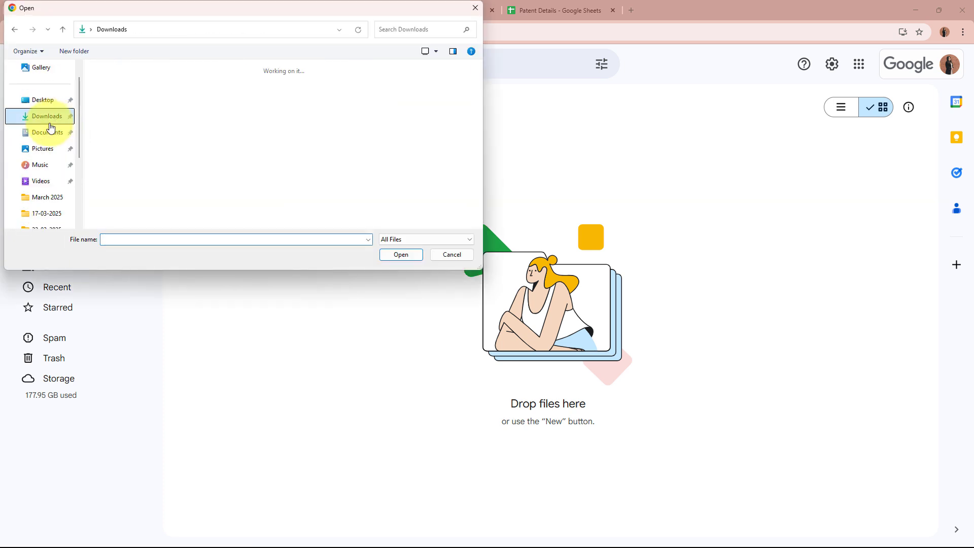
pyautogui.click(321, 191)
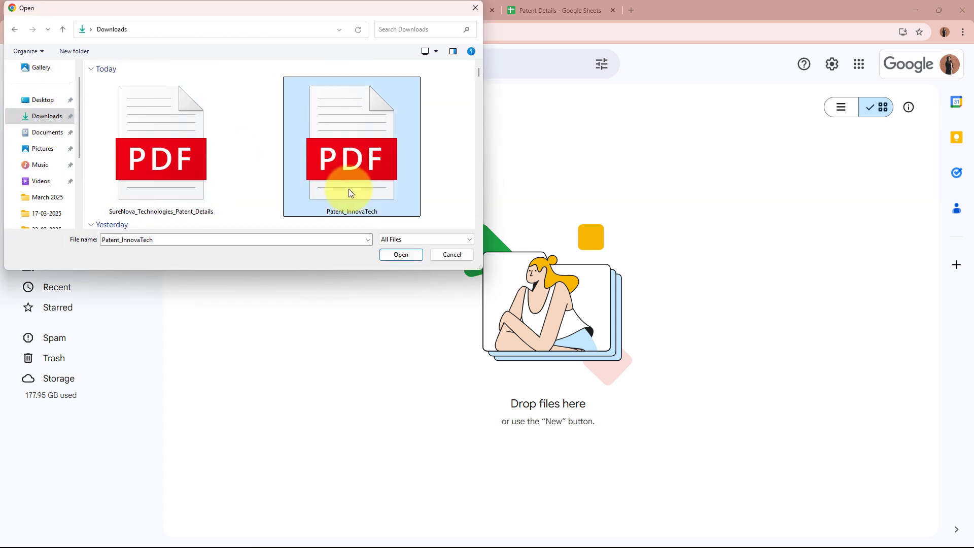
pyautogui.click(397, 258)
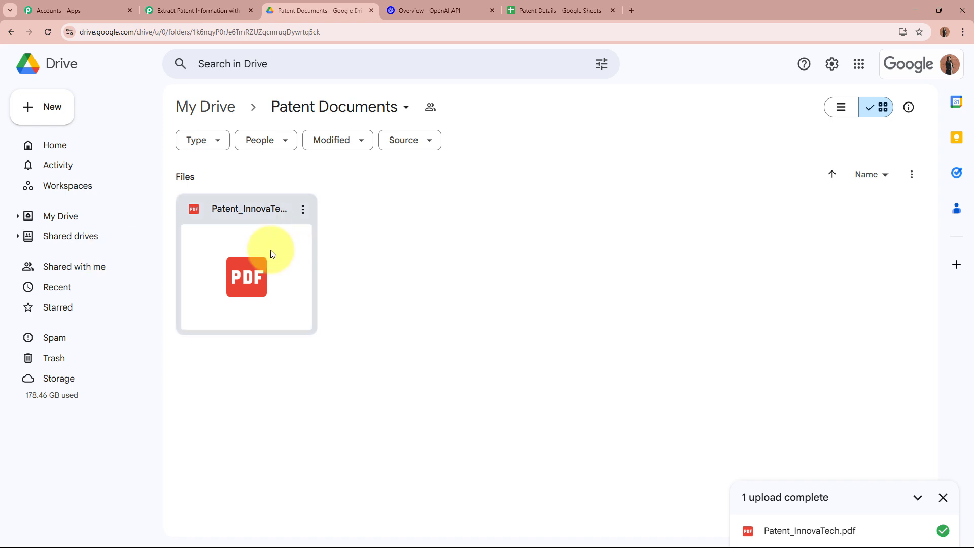
# - Preview the uploaded patent PDF to check its details, then return to the workflow editor
pyautogui.doubleClick(269, 254)
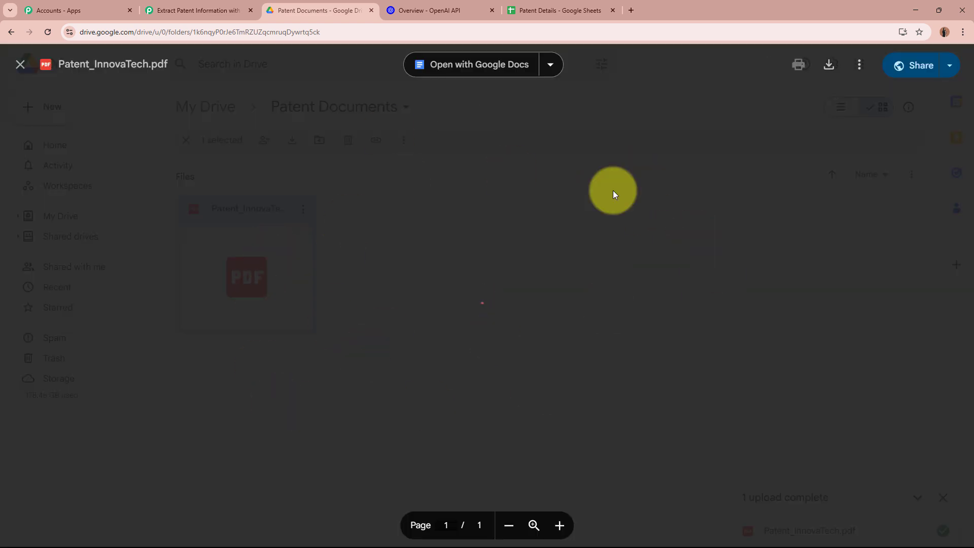
pyautogui.scroll(-5, 490, 162)
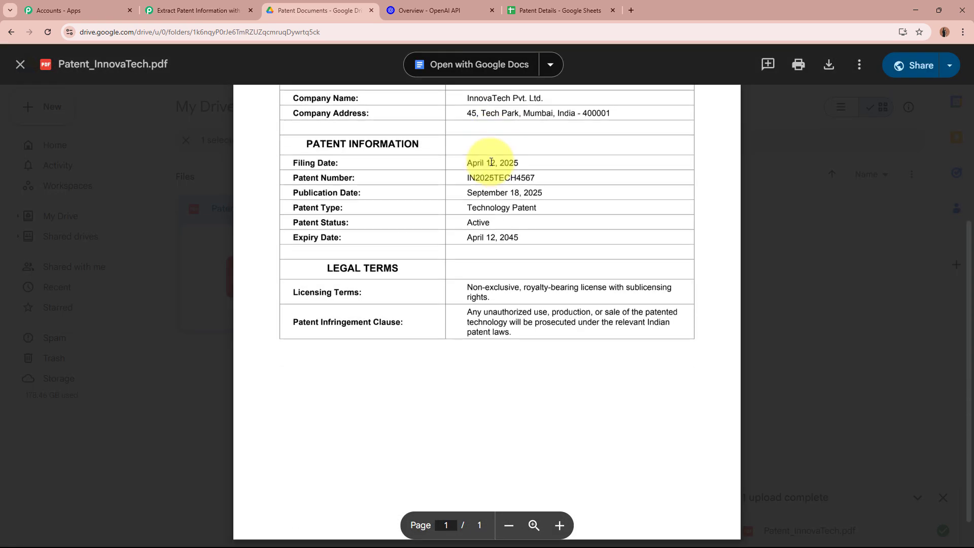
pyautogui.scroll(5, 491, 162)
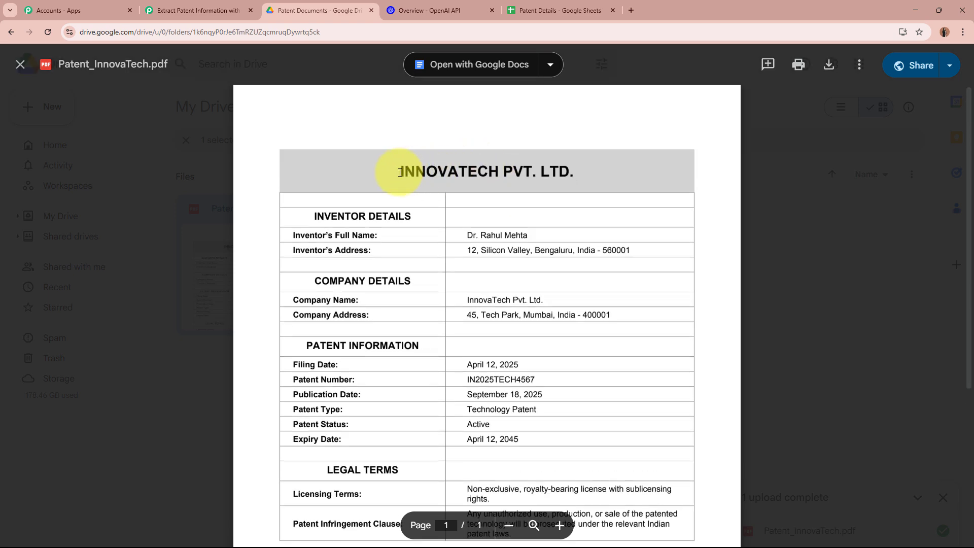
pyautogui.moveTo(400, 172); pyautogui.dragTo(510, 174)
pyautogui.click(572, 175)
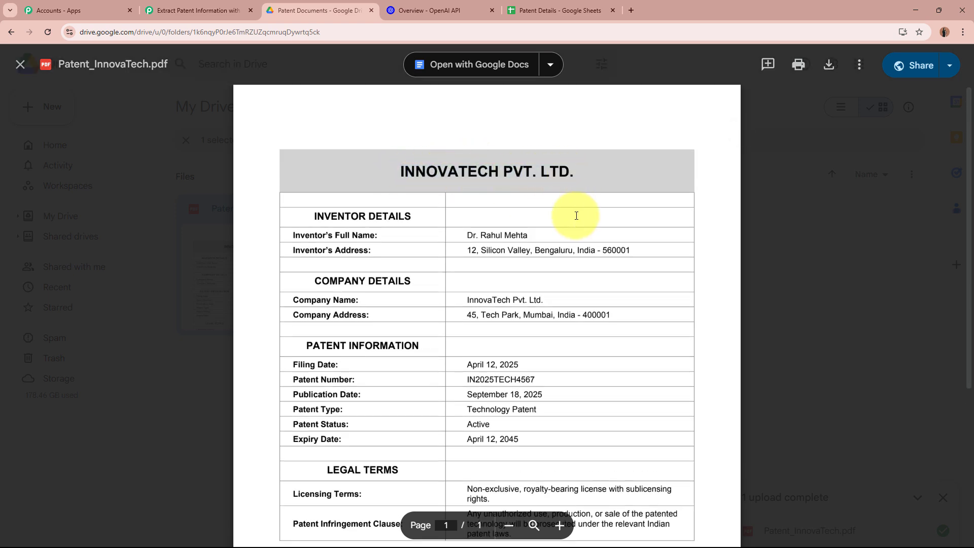
pyautogui.scroll(-5, 574, 214)
pyautogui.scroll(5, 514, 214)
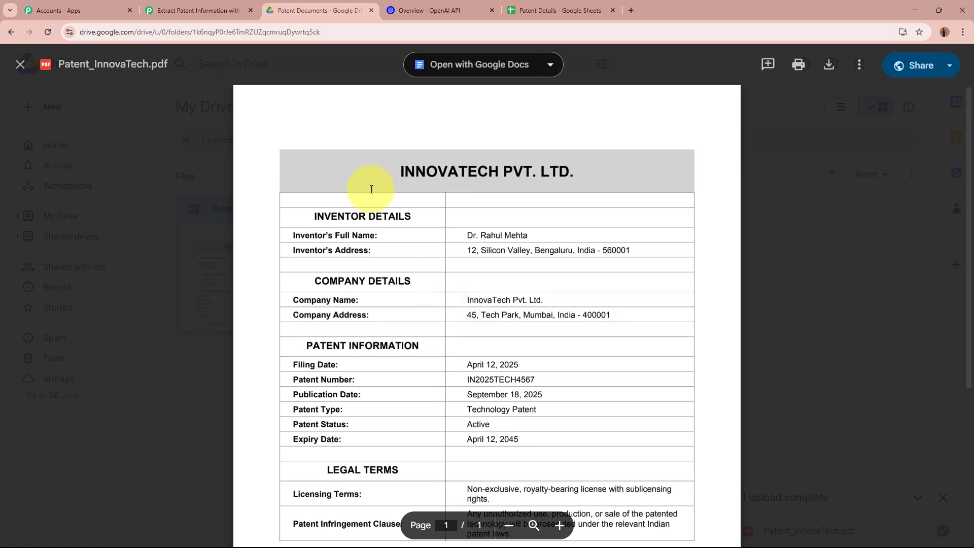
pyautogui.click(21, 64)
pyautogui.click(485, 267)
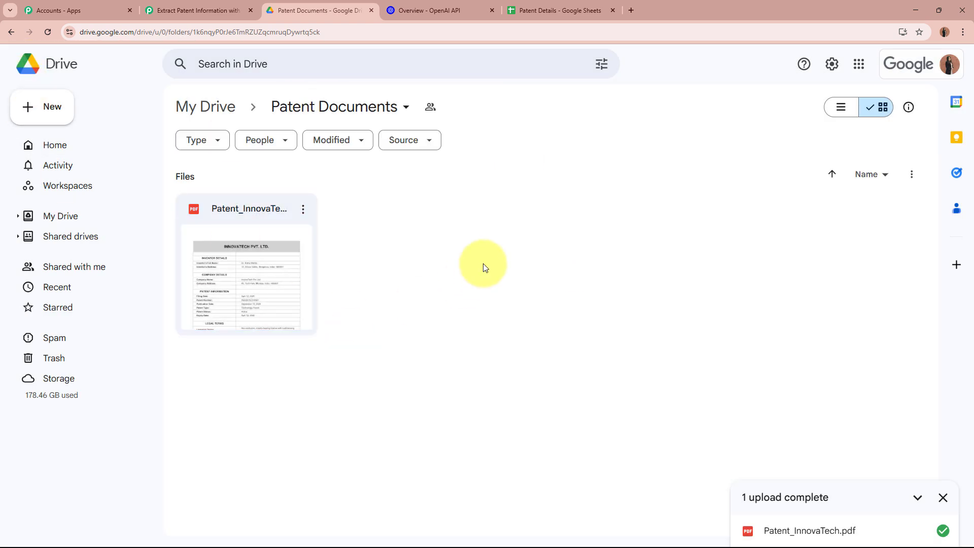
pyautogui.click(217, 9)
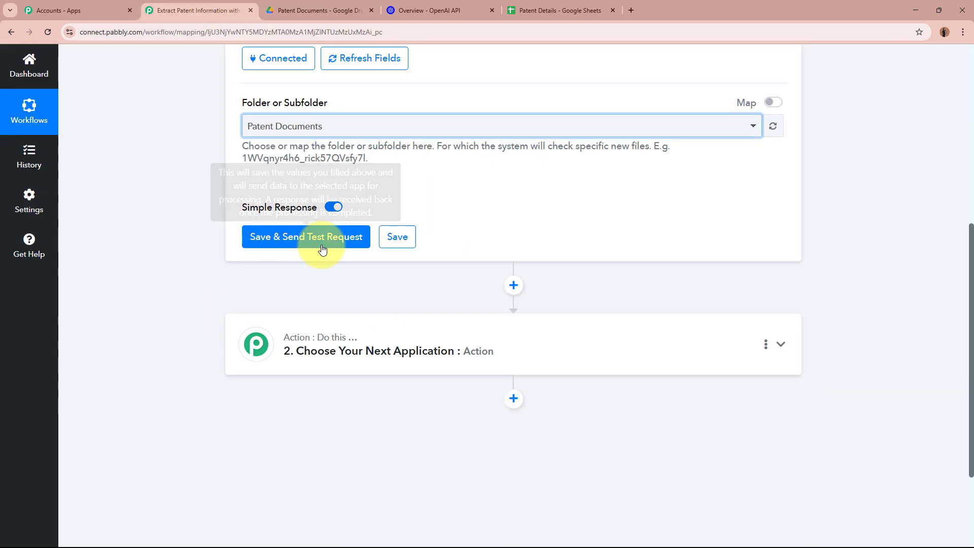
# - Fetch the Drive trigger's test response and copy its WebContentLink download address
pyautogui.press('Return')
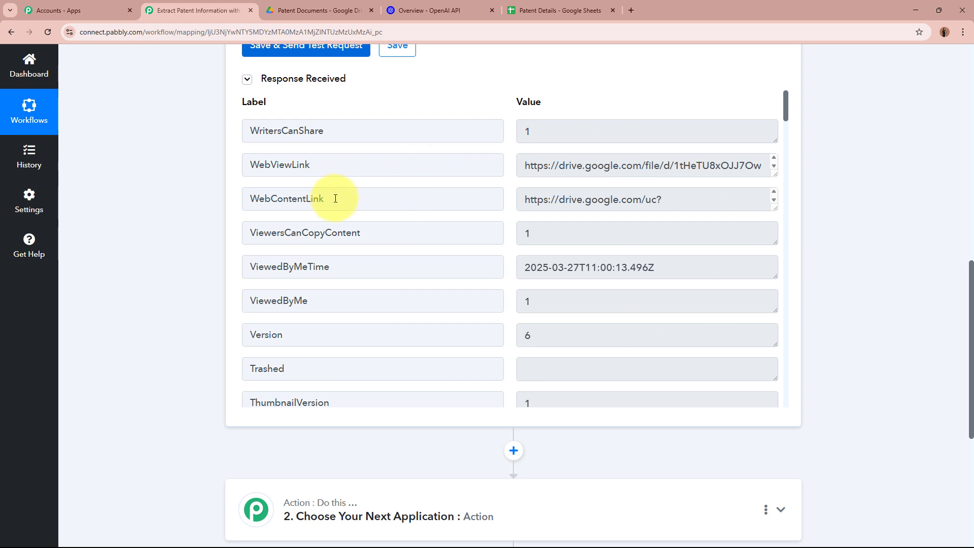
pyautogui.moveTo(336, 198); pyautogui.dragTo(223, 200)
pyautogui.moveTo(337, 159); pyautogui.dragTo(242, 164)
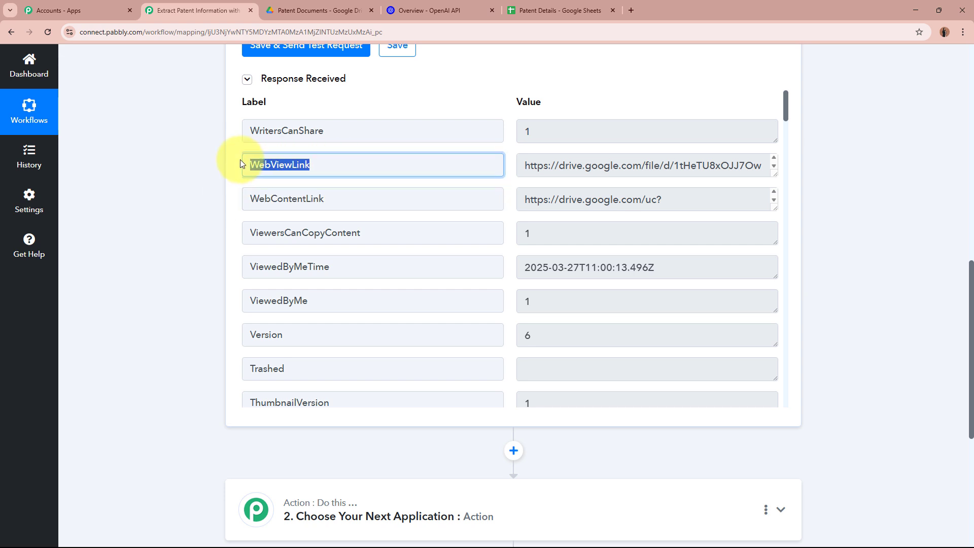
pyautogui.moveTo(341, 198); pyautogui.dragTo(237, 199)
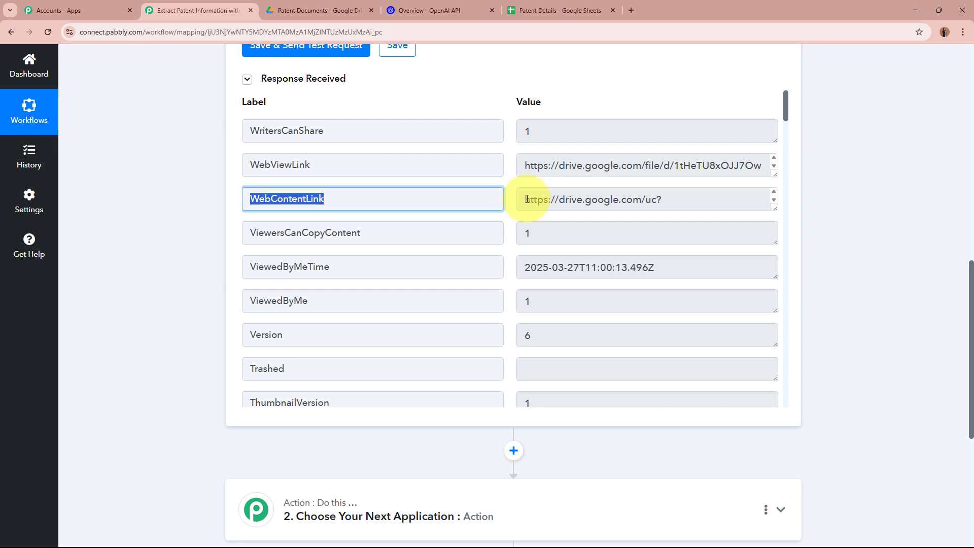
pyautogui.moveTo(527, 199); pyautogui.dragTo(625, 205)
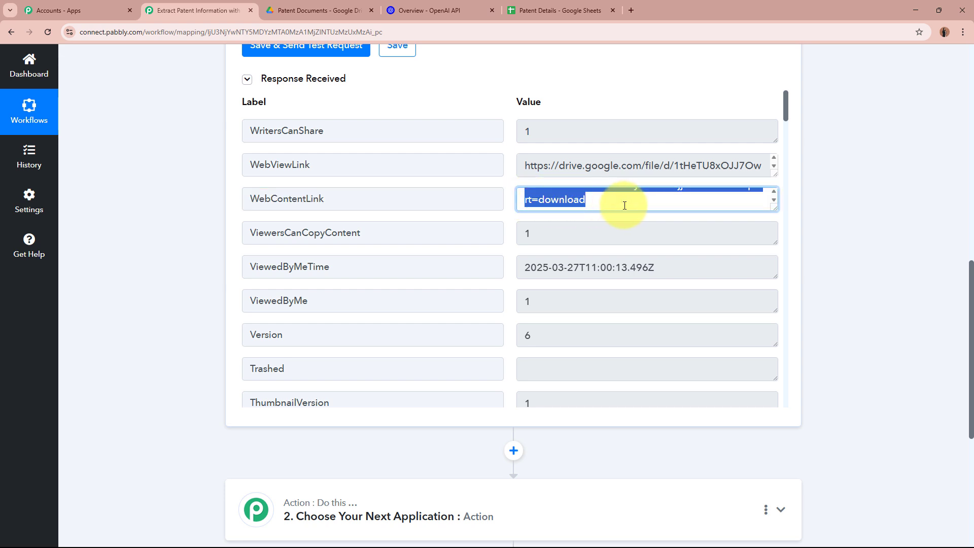
pyautogui.hotkey('ctrl', 'c')
# - Load the copied download link in a new tab and read the 403 Forbidden access error
pyautogui.click(636, 11)
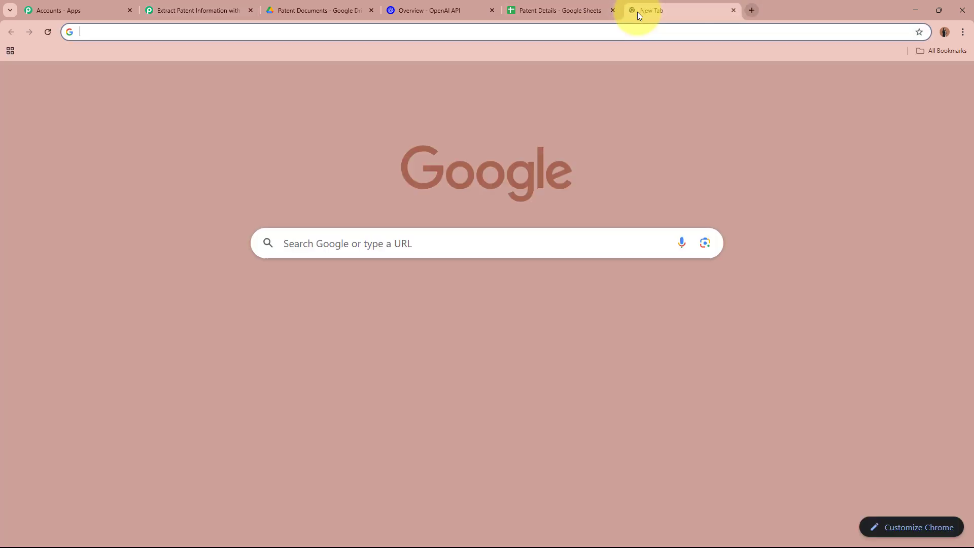
pyautogui.hotkey('ctrl', 'v')
pyautogui.press('Return')
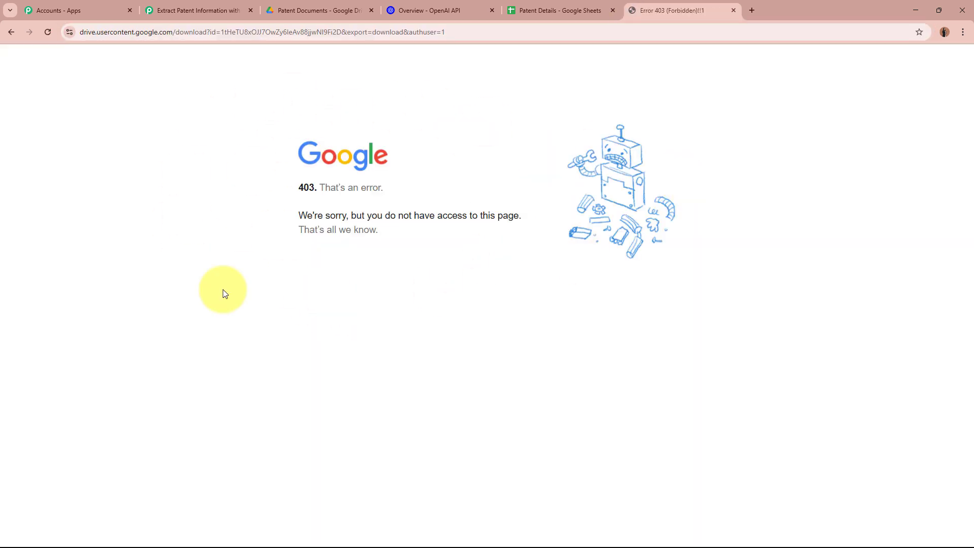
pyautogui.moveTo(292, 192); pyautogui.dragTo(387, 202)
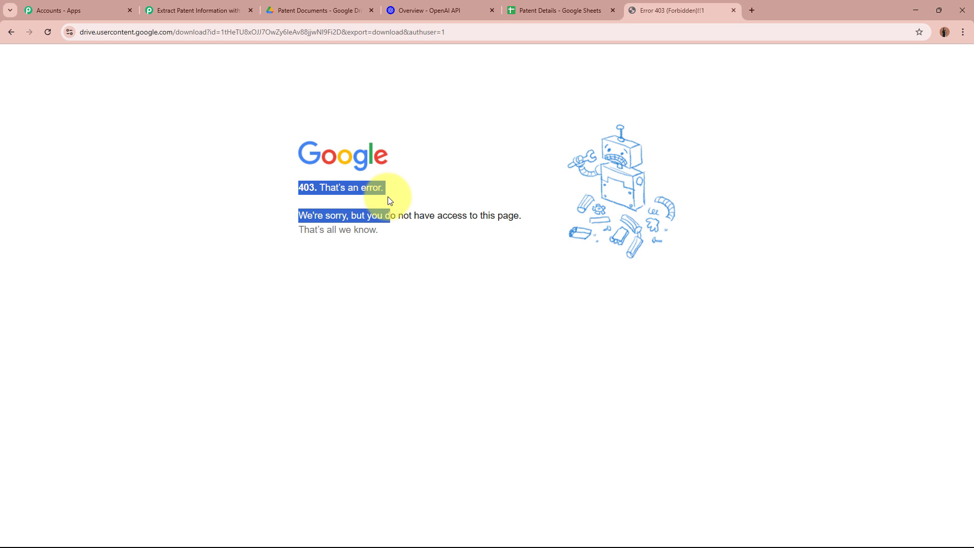
pyautogui.click(389, 200)
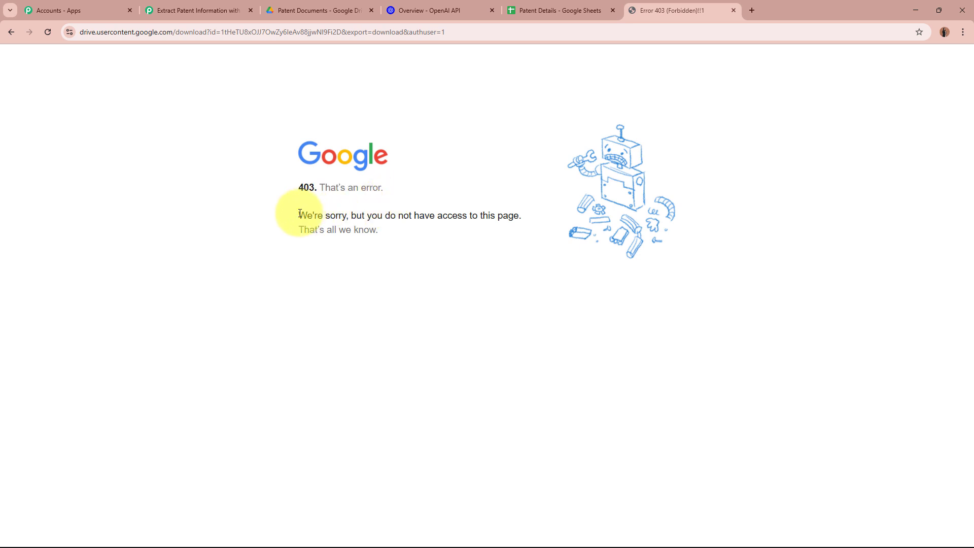
pyautogui.moveTo(299, 214); pyautogui.dragTo(523, 213)
pyautogui.click(526, 215)
pyautogui.click(341, 10)
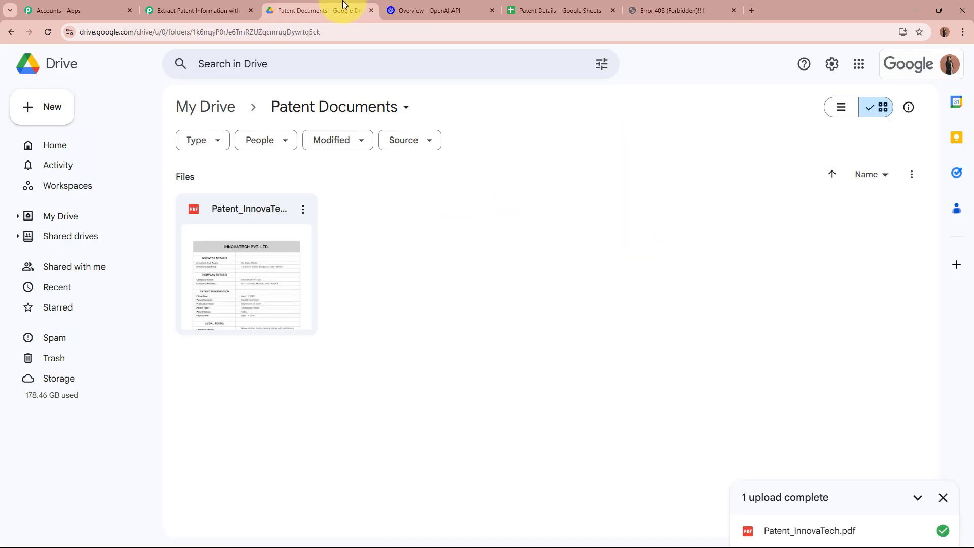
pyautogui.doubleClick(276, 265)
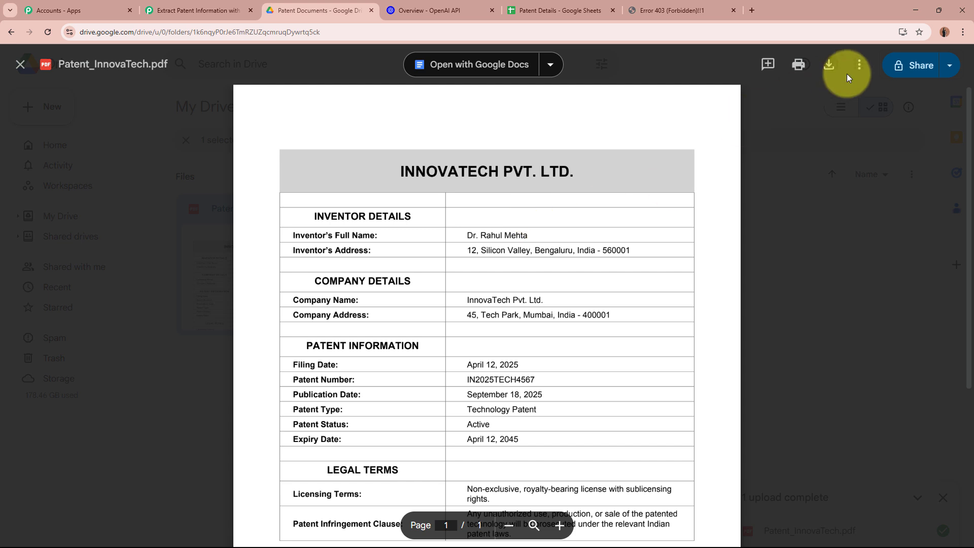
pyautogui.click(899, 78)
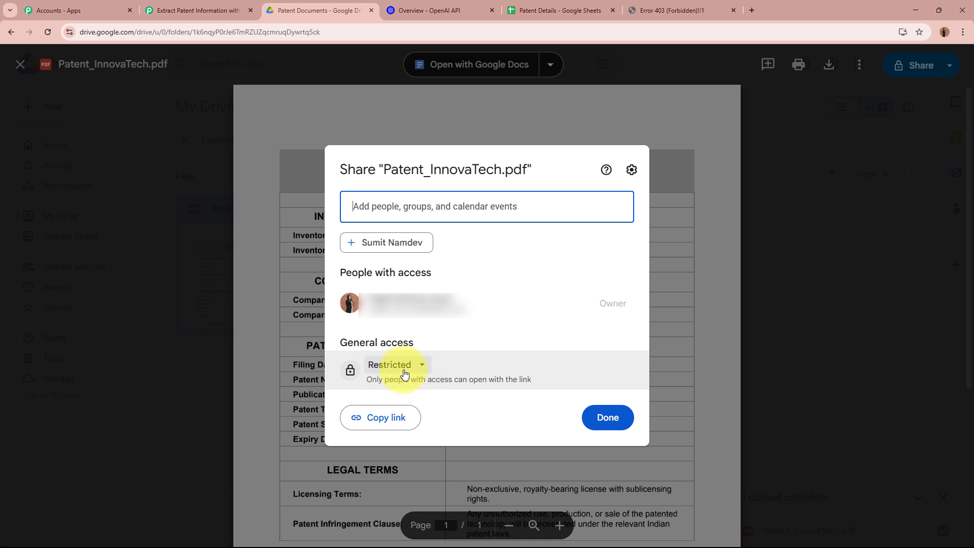
pyautogui.click(689, 309)
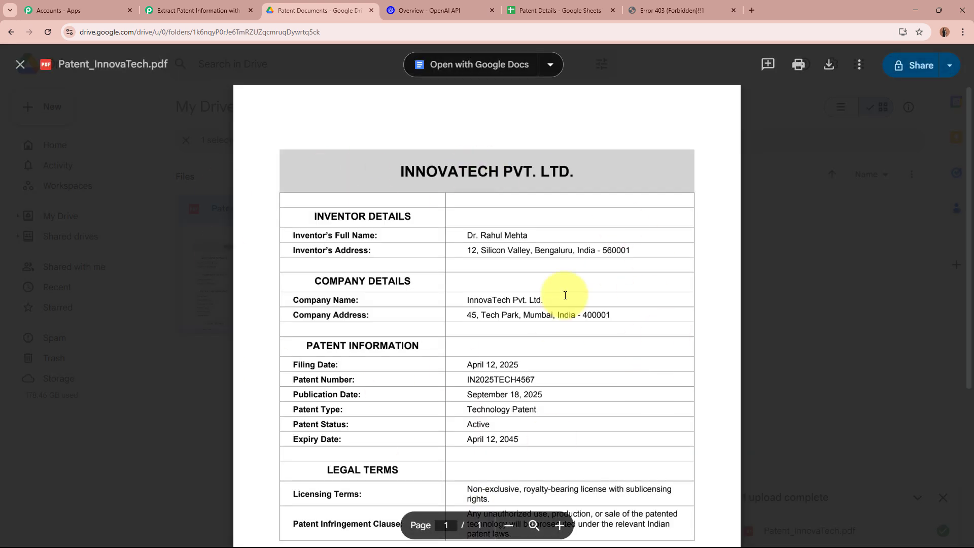
pyautogui.click(21, 65)
pyautogui.click(424, 288)
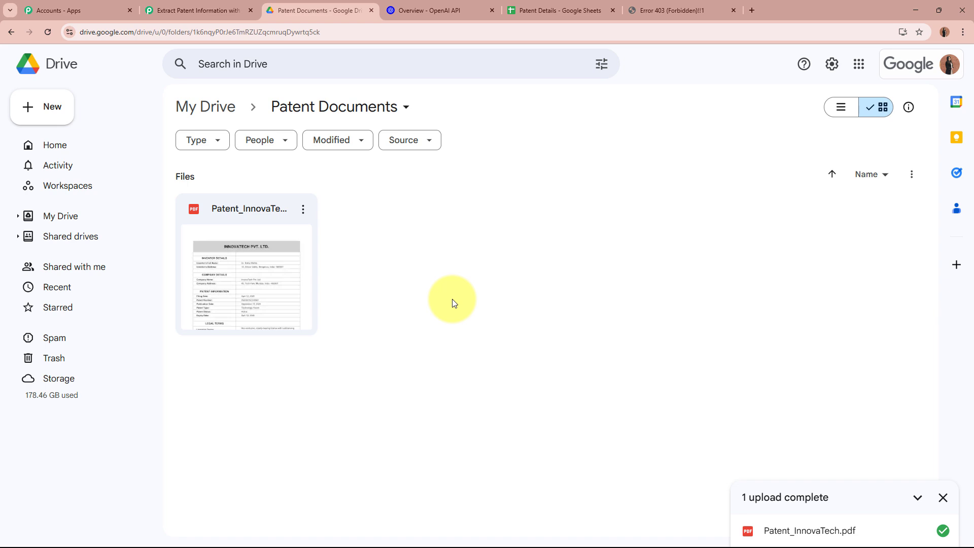
pyautogui.doubleClick(245, 244)
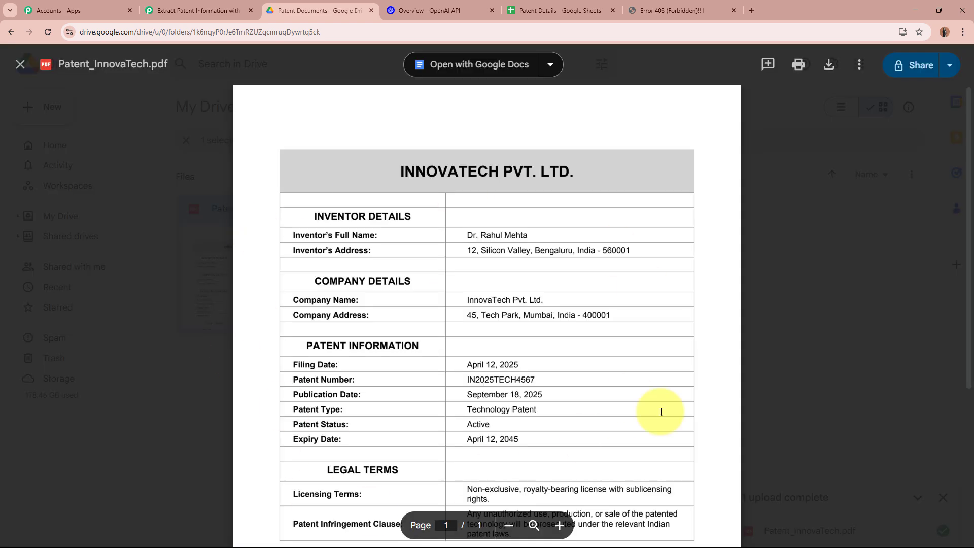
pyautogui.click(898, 65)
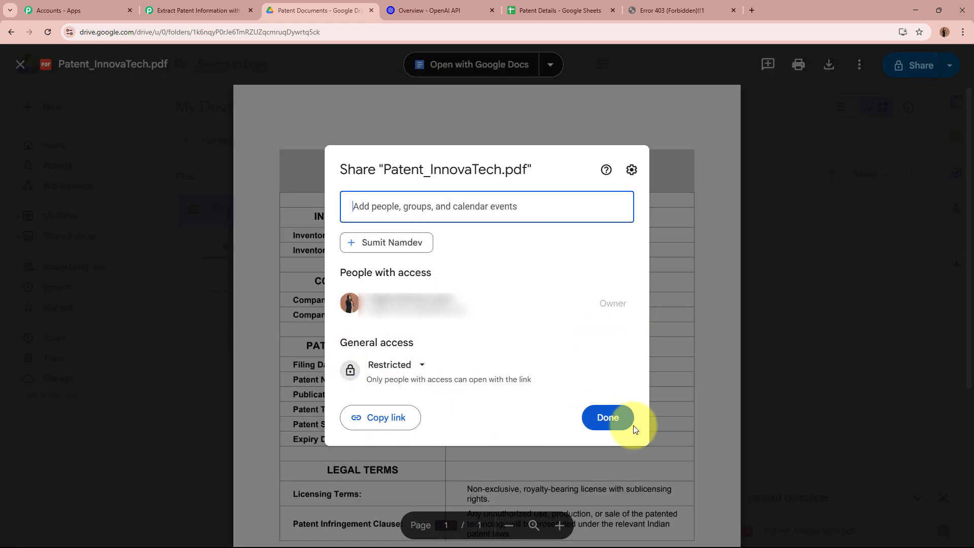
pyautogui.click(622, 422)
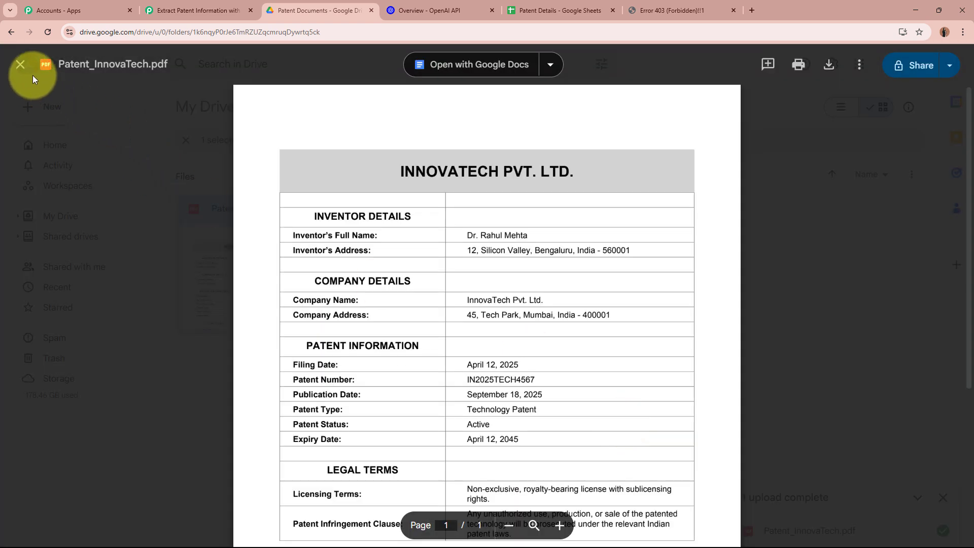
pyautogui.click(21, 65)
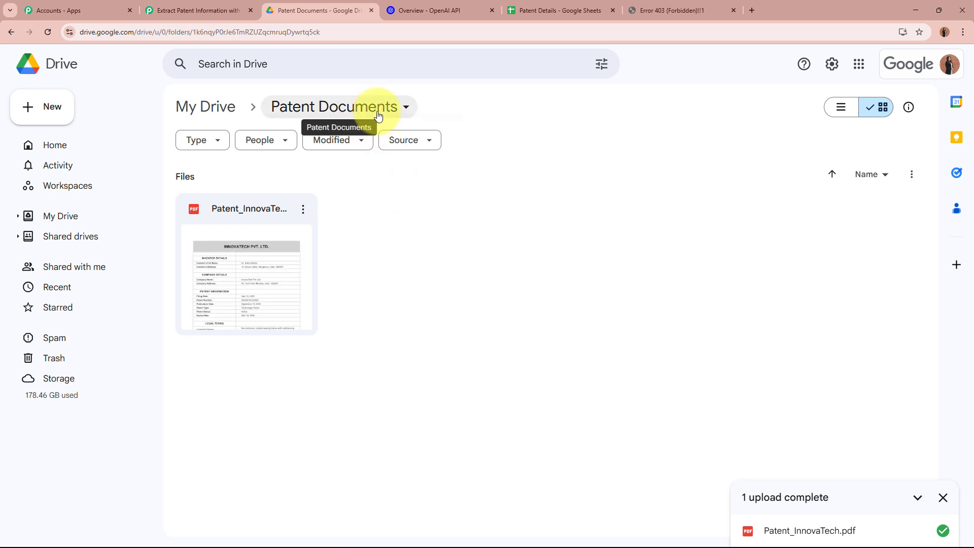
# - Share the Patent Documents folder as Viewer for anyone with the link, then preview Patent_InnovaTech.pdf
pyautogui.click(349, 104)
pyautogui.moveTo(354, 247)
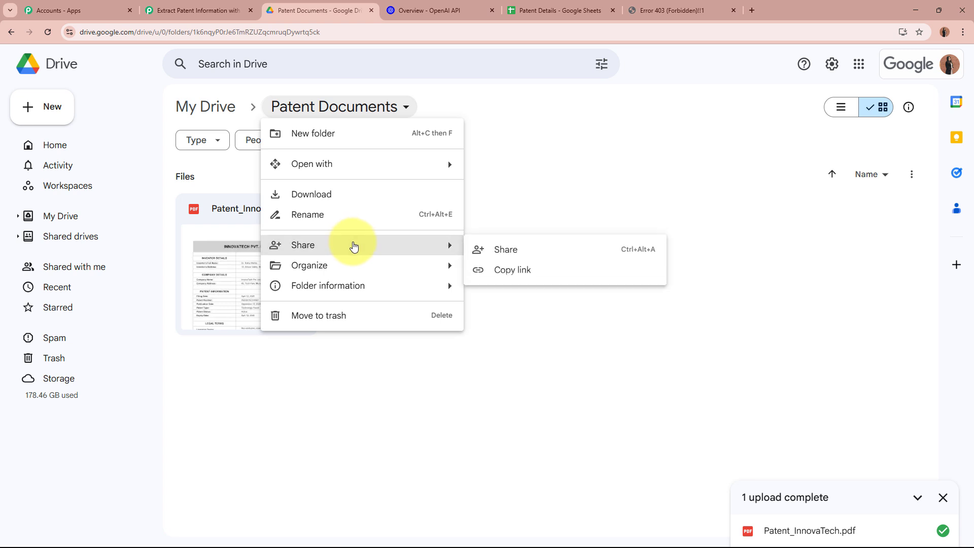
pyautogui.click(594, 257)
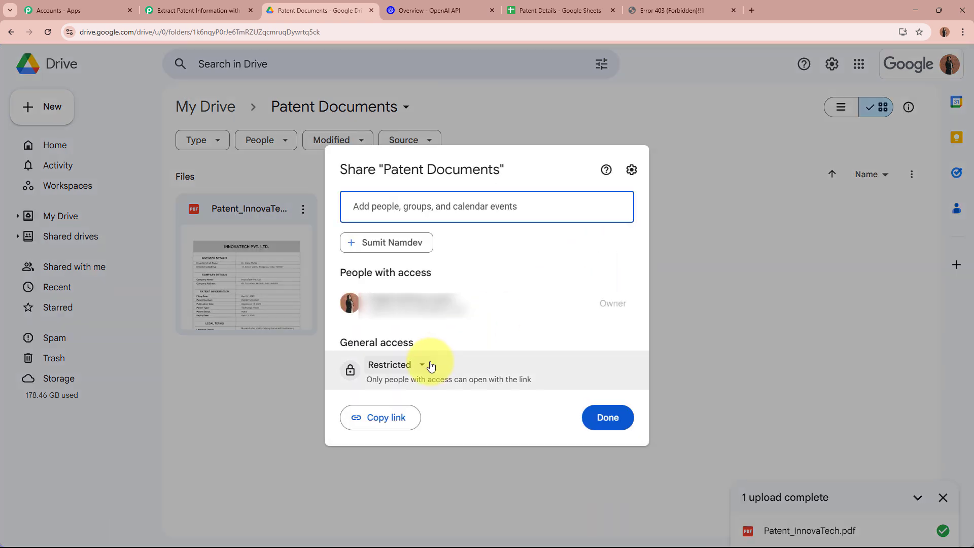
pyautogui.click(431, 366)
pyautogui.click(400, 368)
pyautogui.click(400, 367)
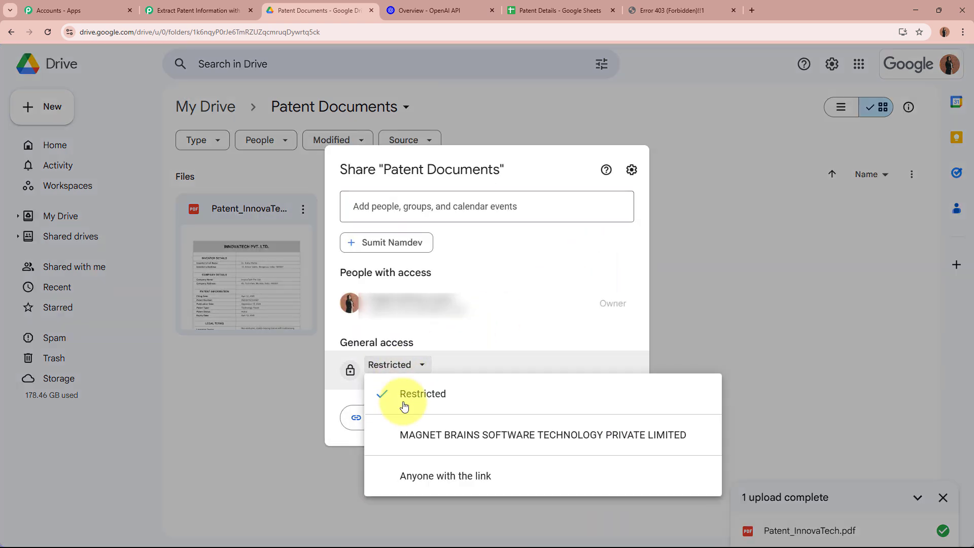
pyautogui.click(412, 477)
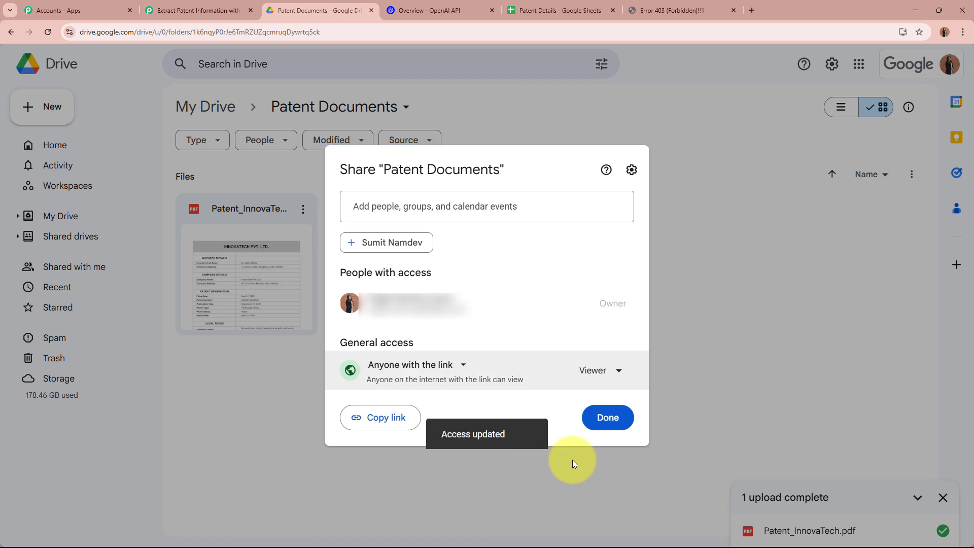
pyautogui.click(606, 422)
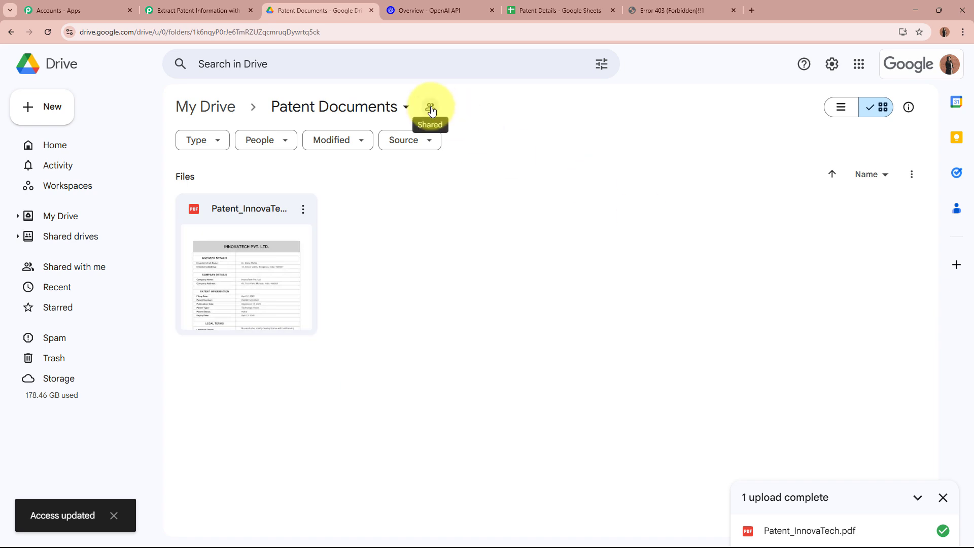
pyautogui.doubleClick(281, 233)
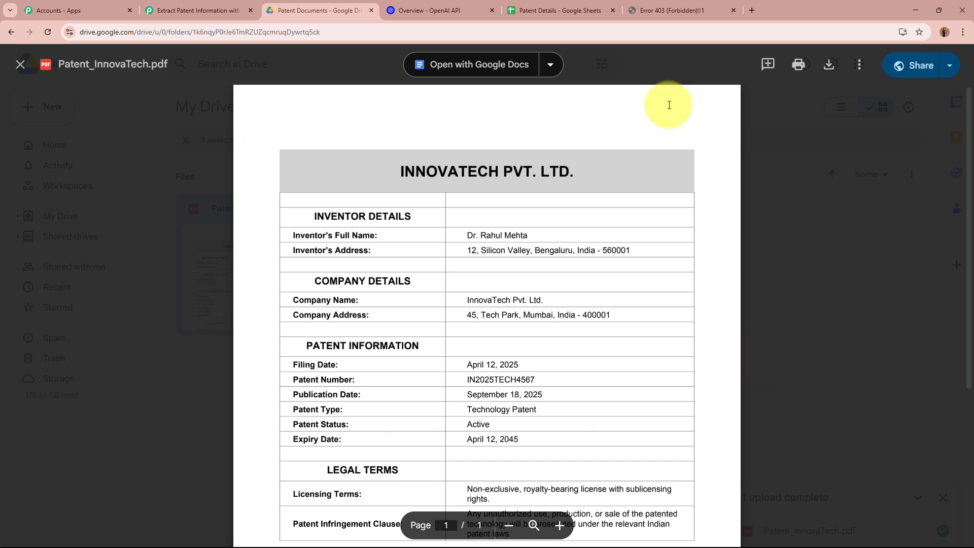
pyautogui.click(20, 64)
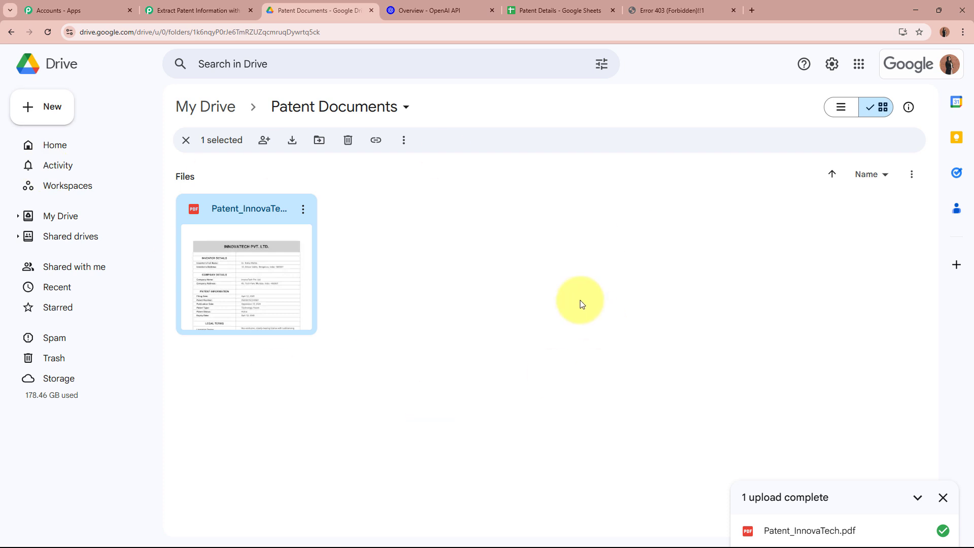
# - Back in Pabbly, re-run the Google Drive trigger test to get a fresh response
pyautogui.click(214, 10)
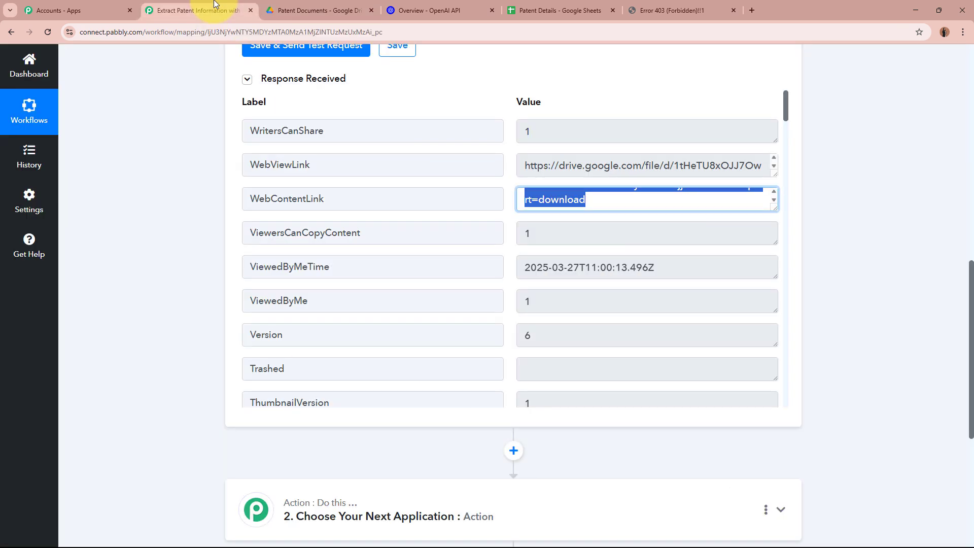
pyautogui.click(814, 237)
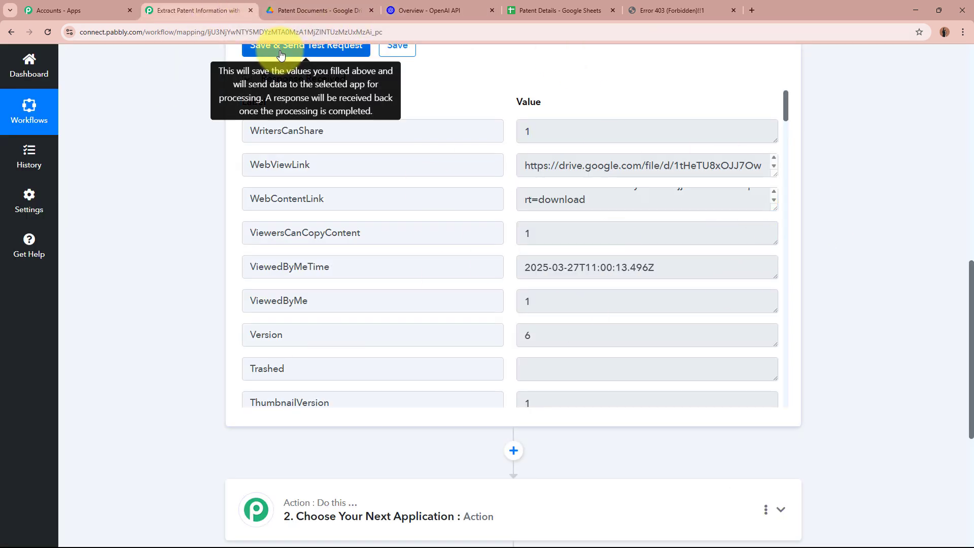
pyautogui.scroll(2, 281, 54)
pyautogui.click(277, 159)
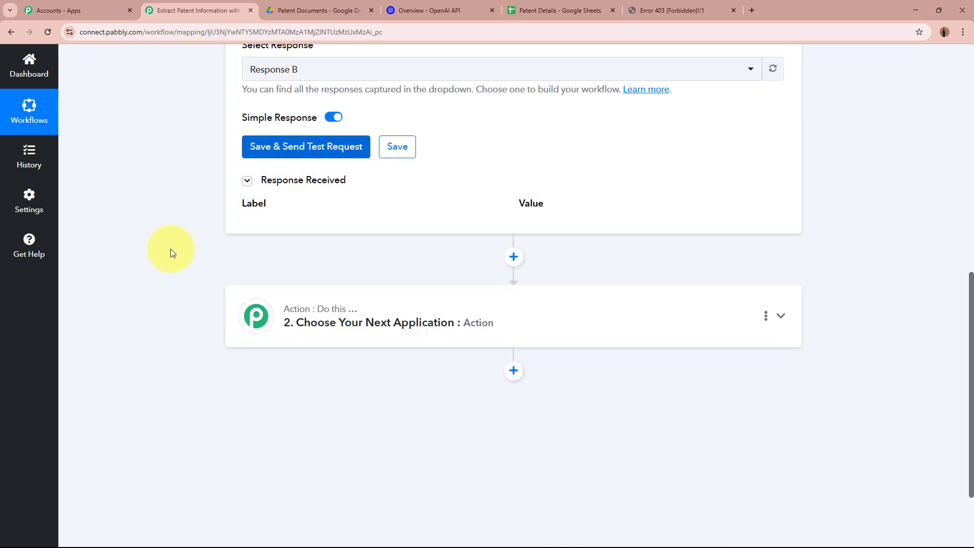
pyautogui.scroll(-2, 170, 248)
pyautogui.scroll(1, 170, 249)
pyautogui.scroll(2, 283, 104)
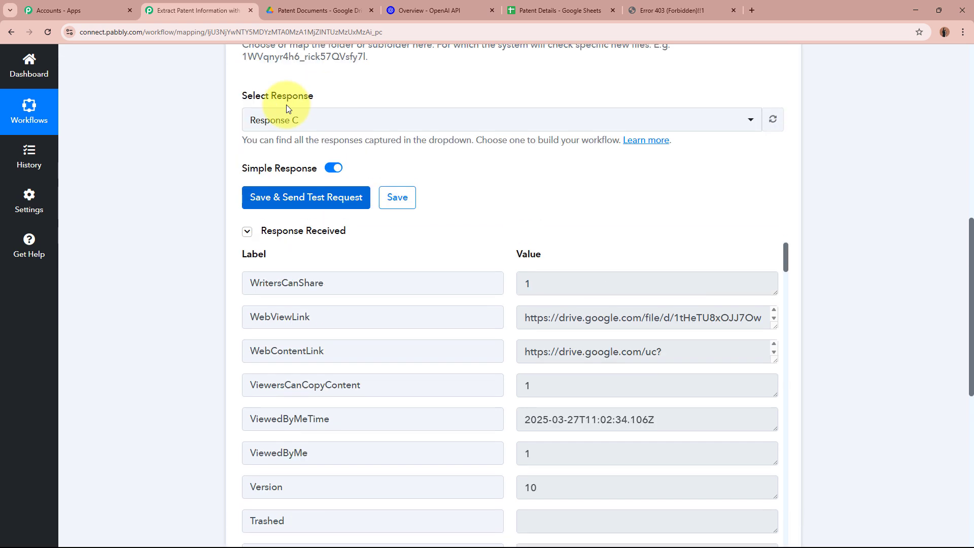
pyautogui.scroll(-3, 311, 130)
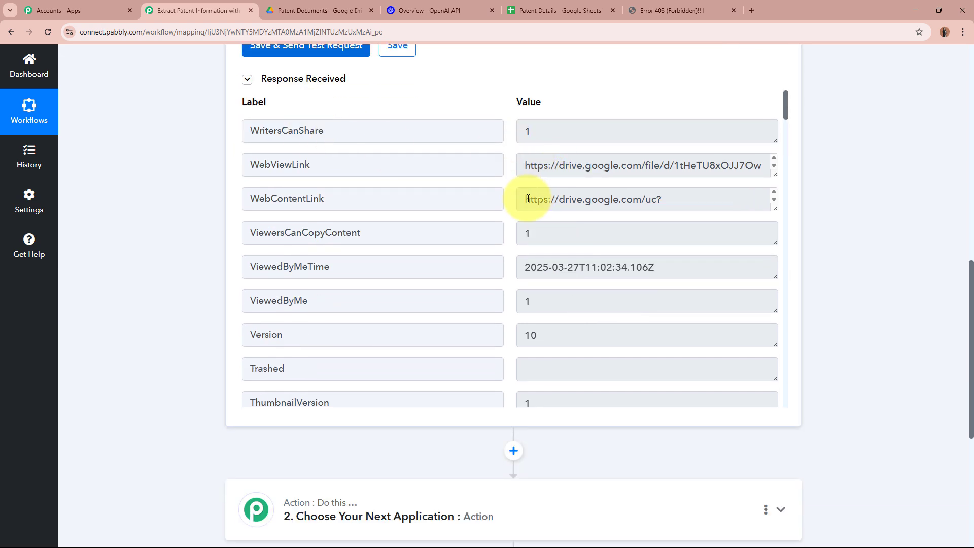
# - Paste the new WebContentLink into a new tab, closing the old 403 error tab
pyautogui.moveTo(527, 199); pyautogui.dragTo(656, 208)
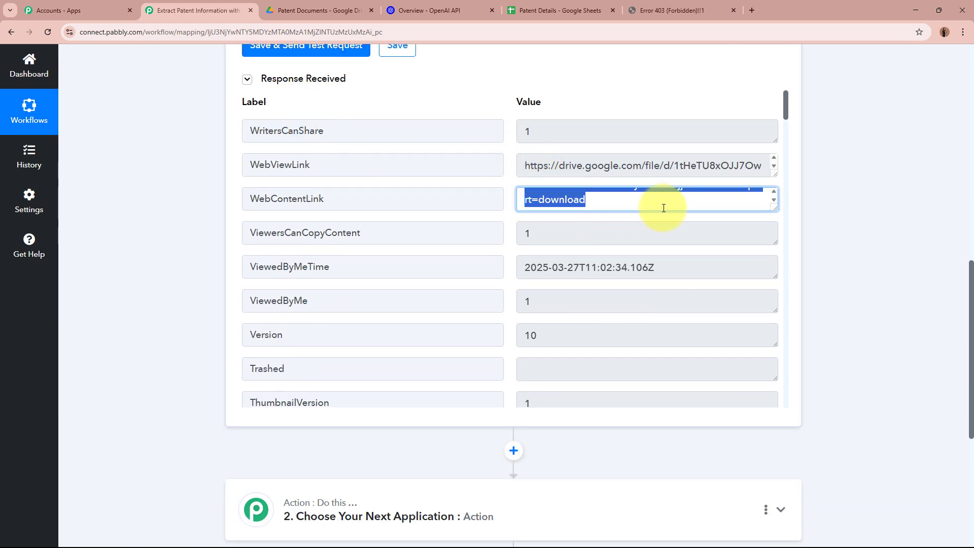
pyautogui.click(748, 10)
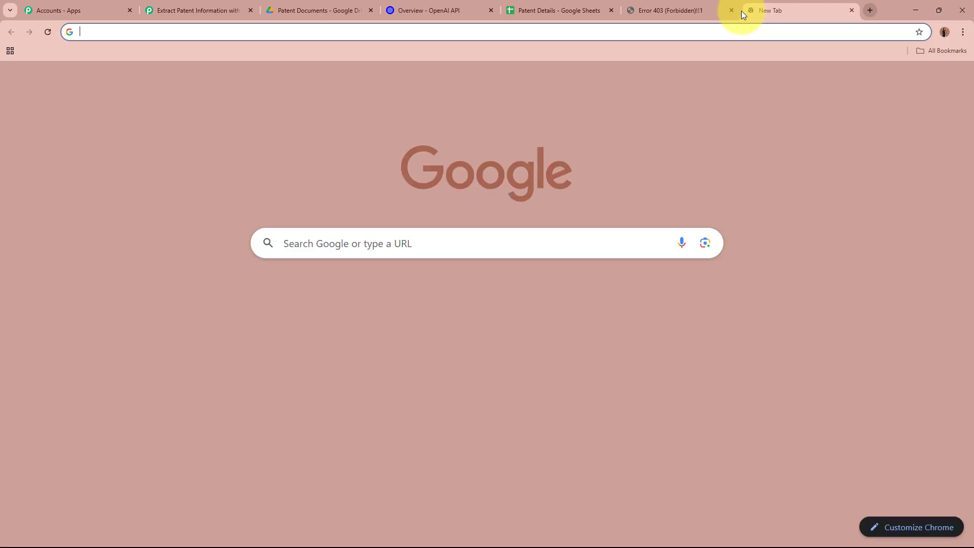
pyautogui.click(730, 11)
# - Load the new download link and check the downloaded Patent_InnovaTech (1).pdf
pyautogui.press('Return')
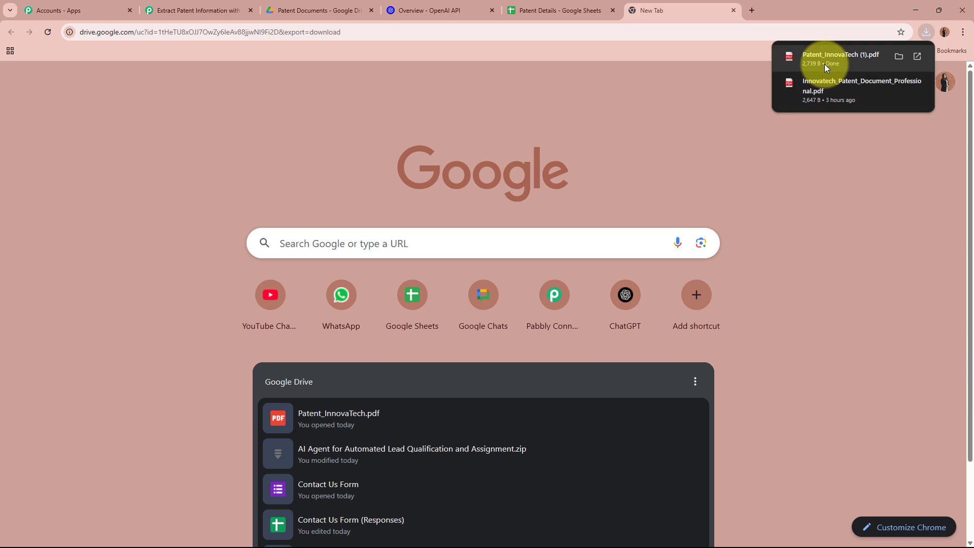
pyautogui.click(824, 64)
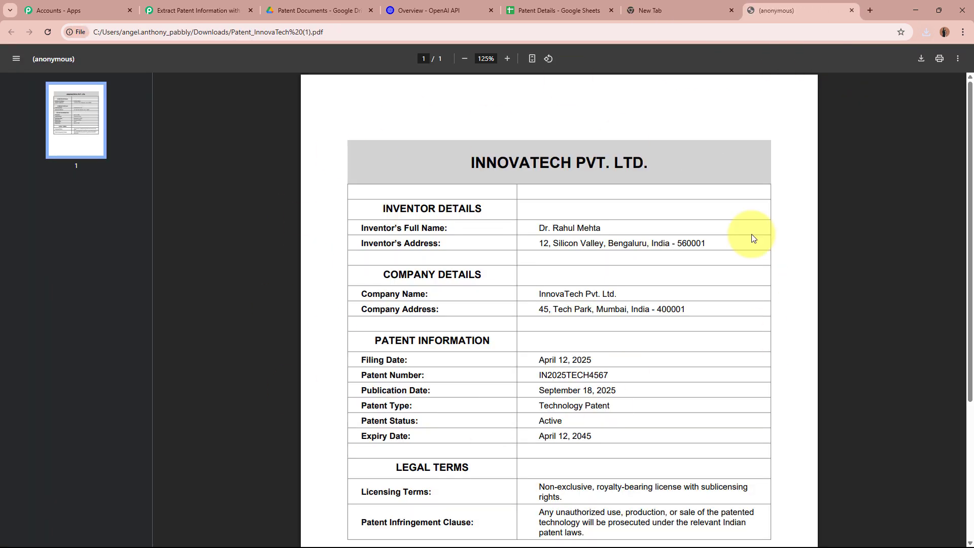
pyautogui.scroll(-4, 455, 220)
pyautogui.scroll(4, 455, 219)
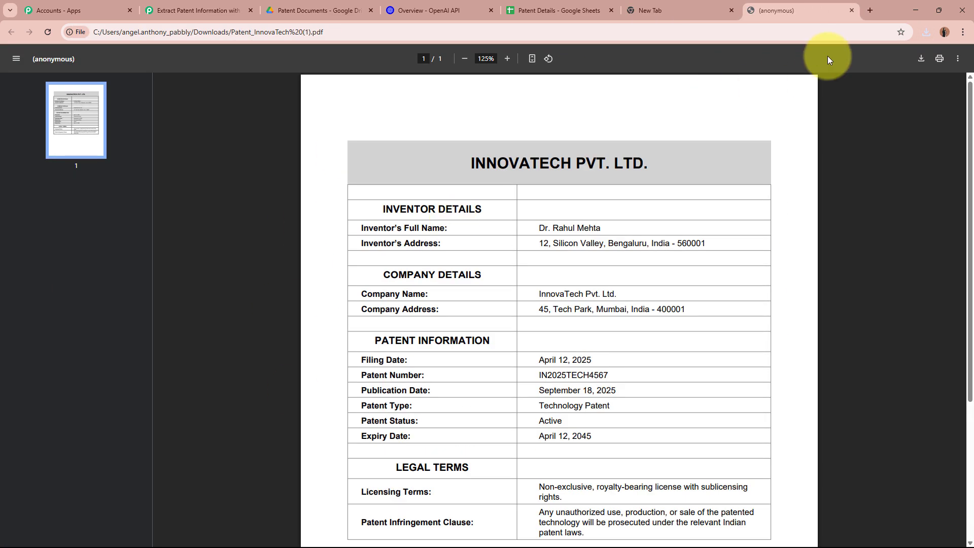
# - Close the PDF and blank tabs and return to the Pabbly workflow
pyautogui.click(851, 11)
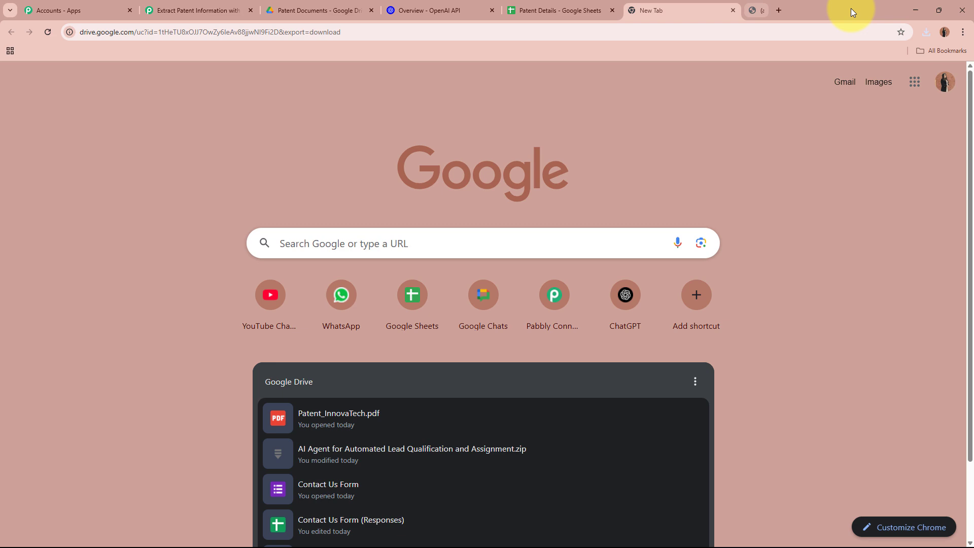
pyautogui.click(733, 10)
pyautogui.click(215, 10)
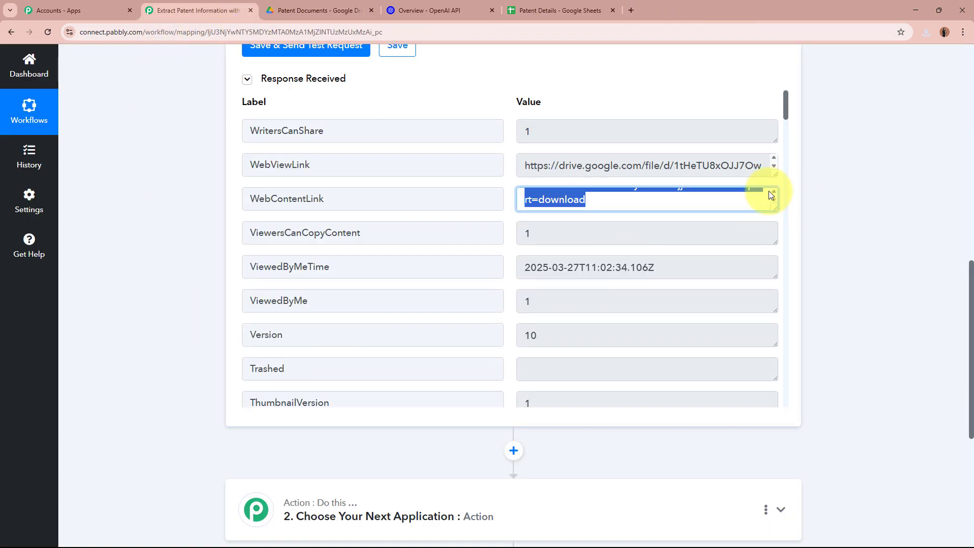
# - Deselect the link text and collapse the Google Drive trigger step
pyautogui.click(648, 198)
pyautogui.click(840, 232)
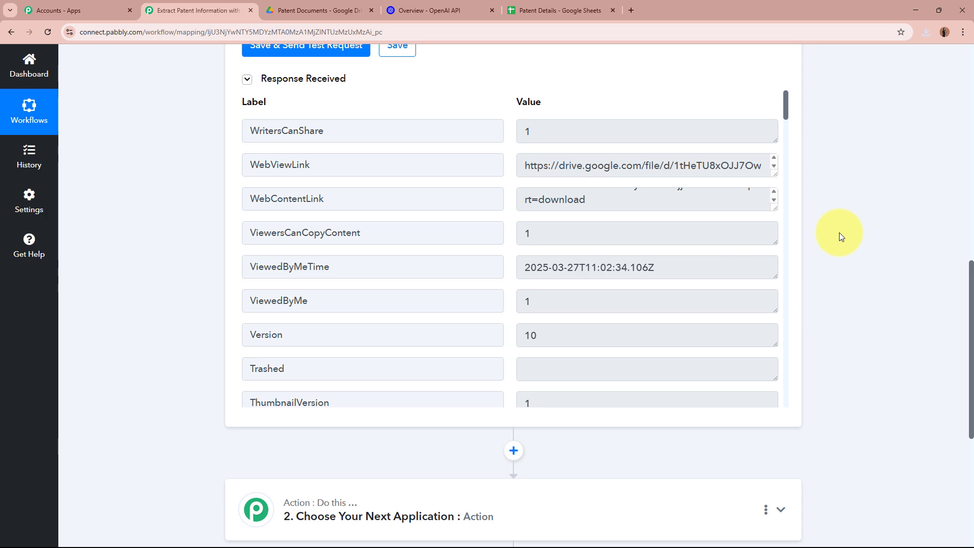
pyautogui.scroll(12, 839, 232)
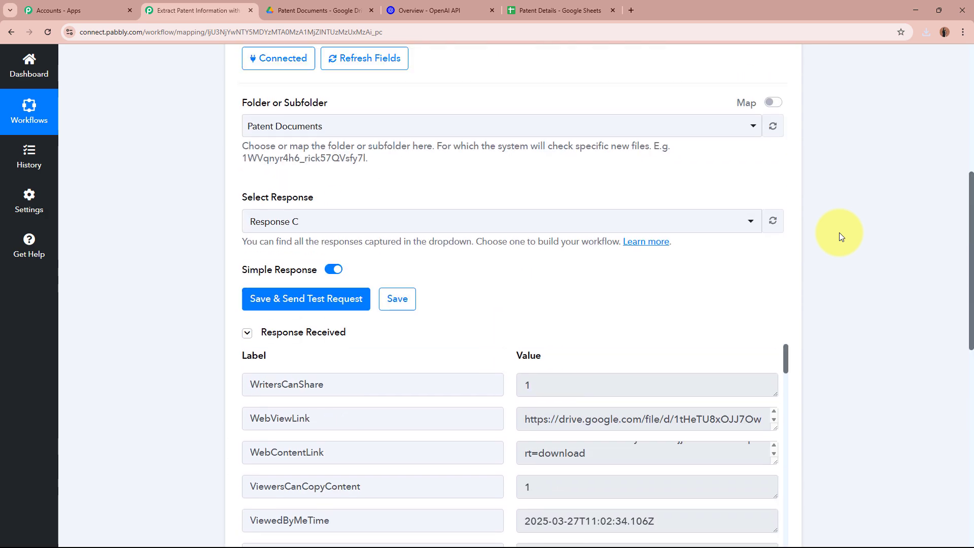
pyautogui.click(483, 265)
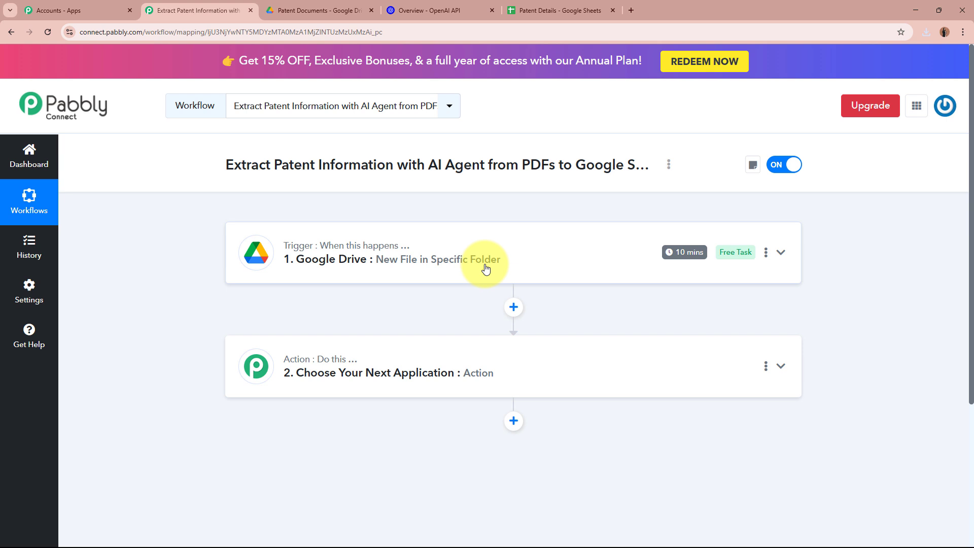
# - Check the Patent Documents folder in Drive twice, returning to the Pabbly workflow each time
pyautogui.click(336, 11)
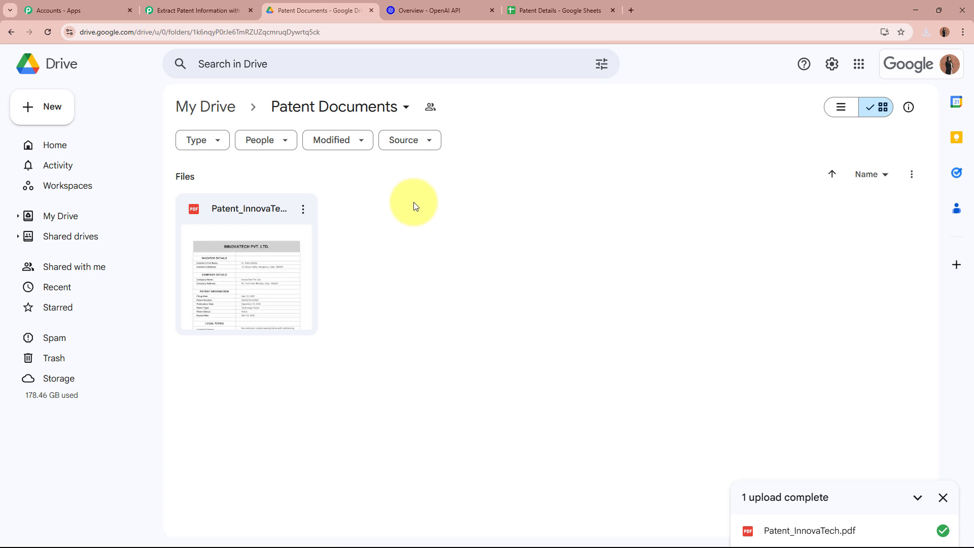
pyautogui.click(208, 10)
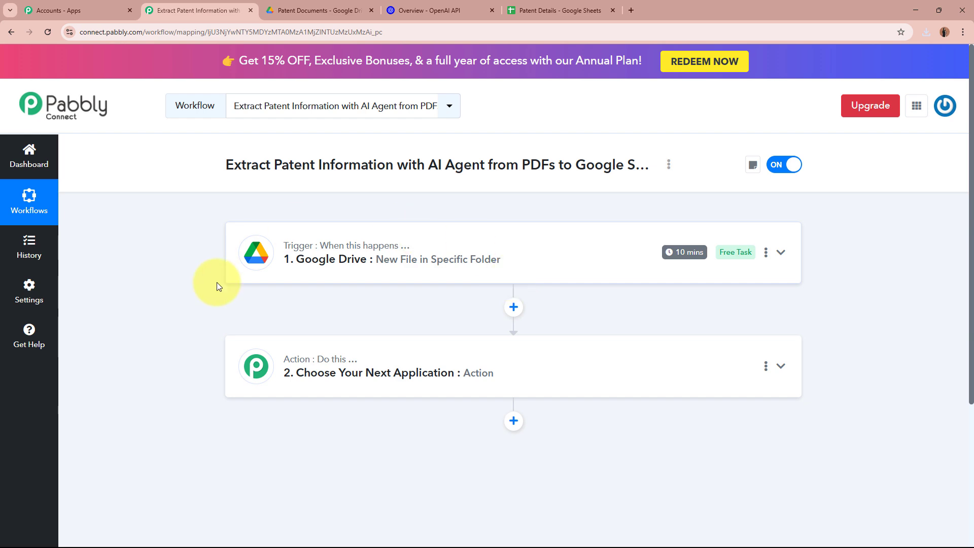
pyautogui.click(303, 12)
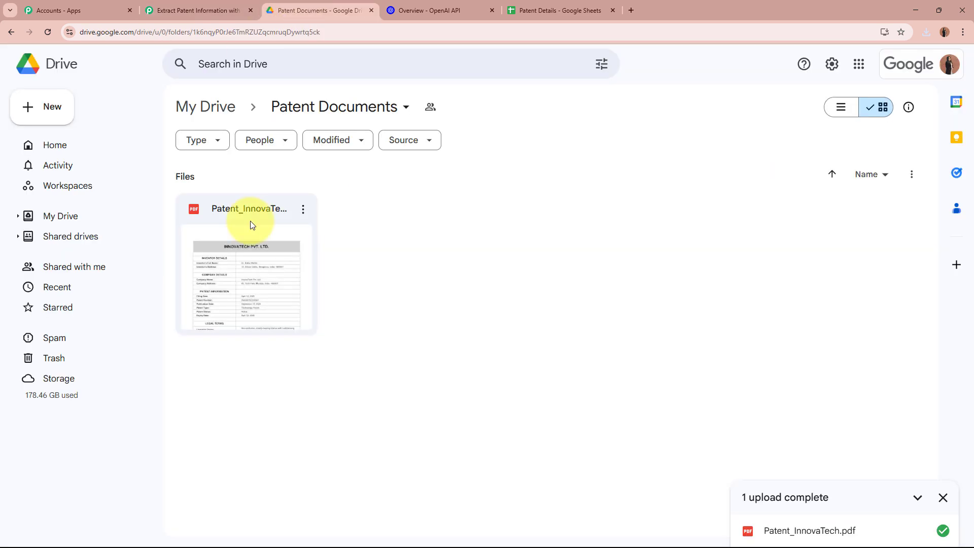
pyautogui.click(232, 9)
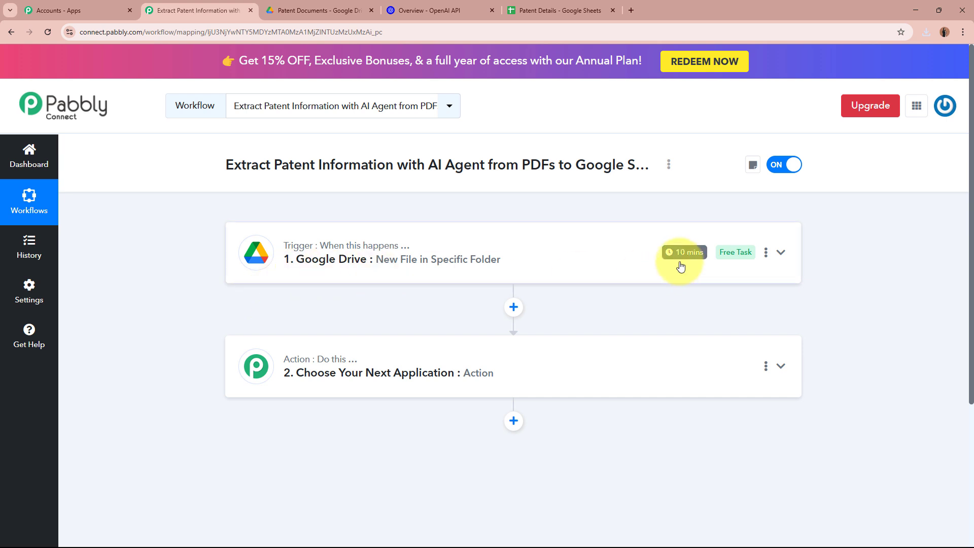
pyautogui.moveTo(693, 259)
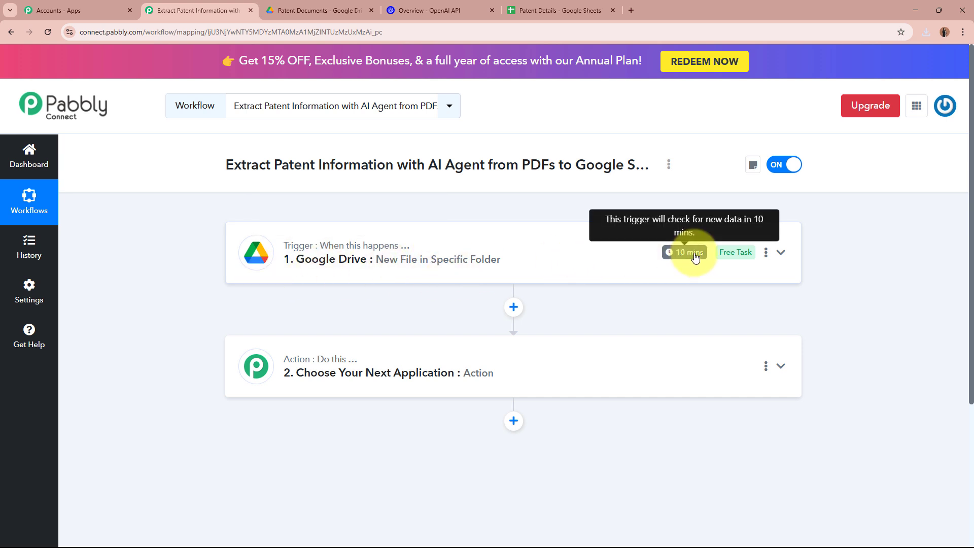
# - Keep the trigger time at 'Check every 10 minutes', save it and dismiss the confirmation
pyautogui.click(766, 252)
pyautogui.click(738, 316)
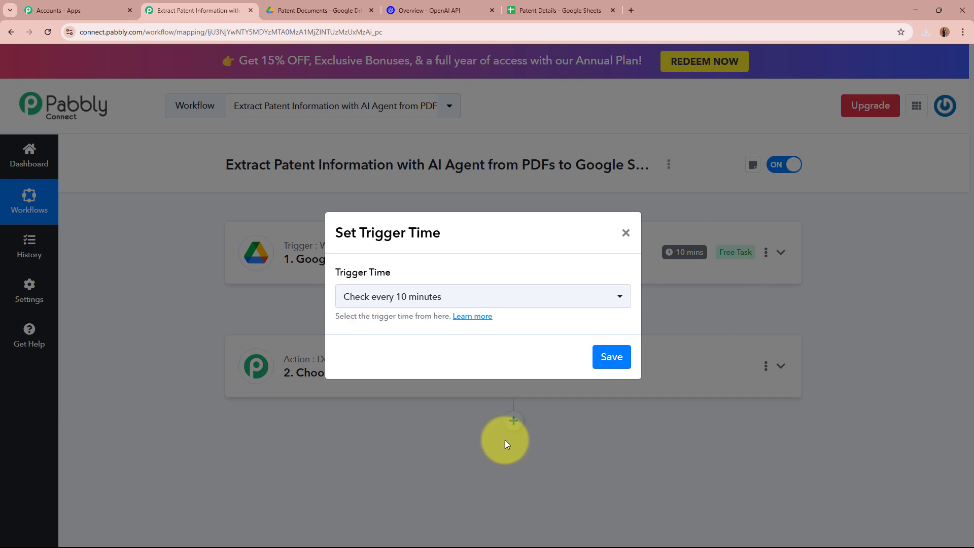
pyautogui.click(543, 296)
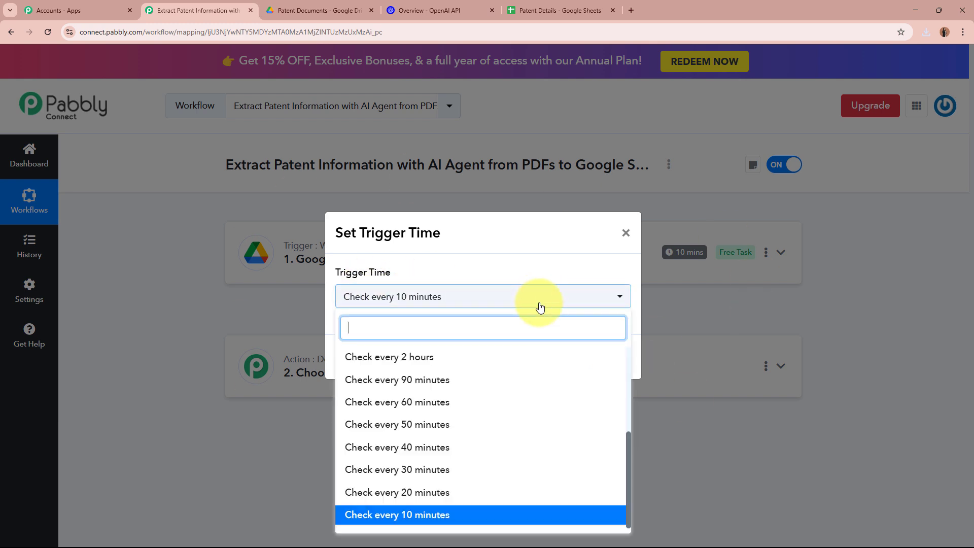
pyautogui.scroll(10, 477, 457)
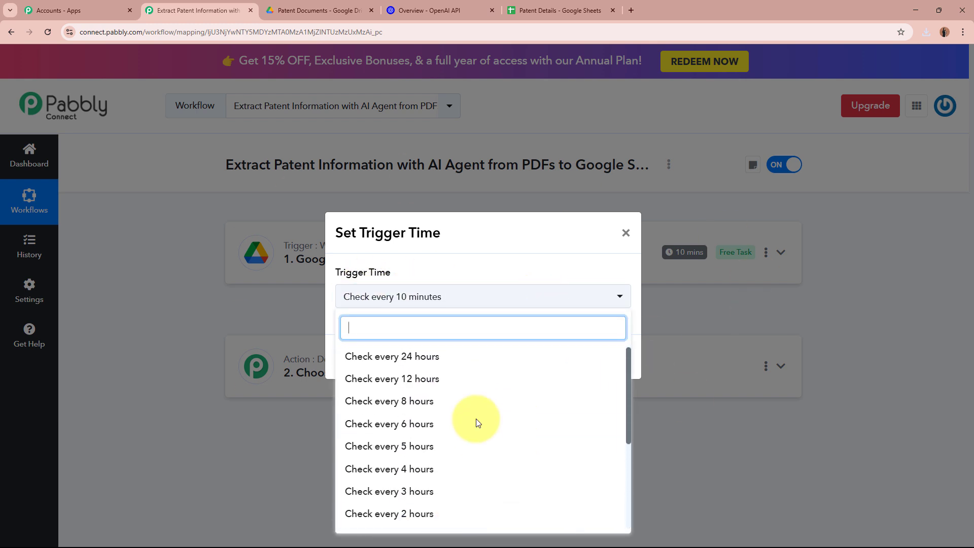
pyautogui.click(510, 252)
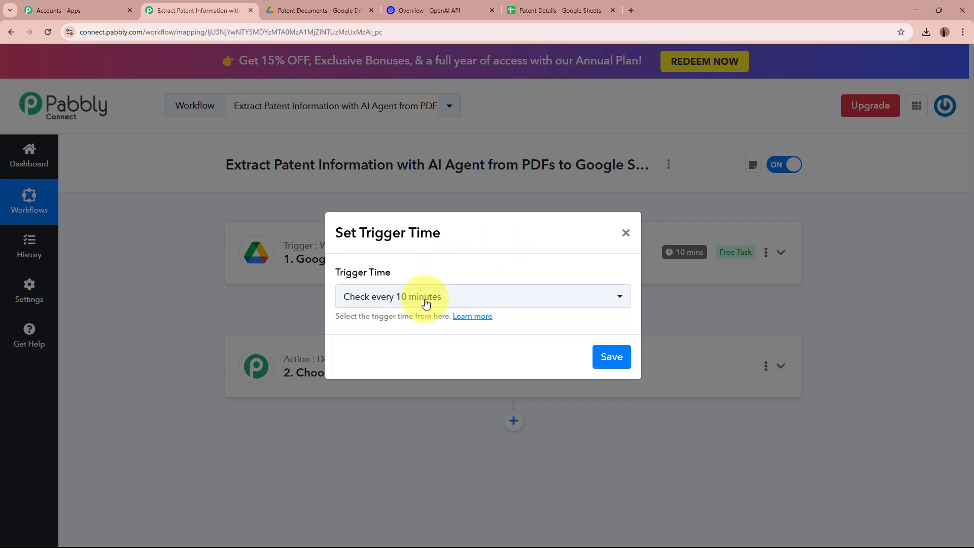
pyautogui.click(610, 358)
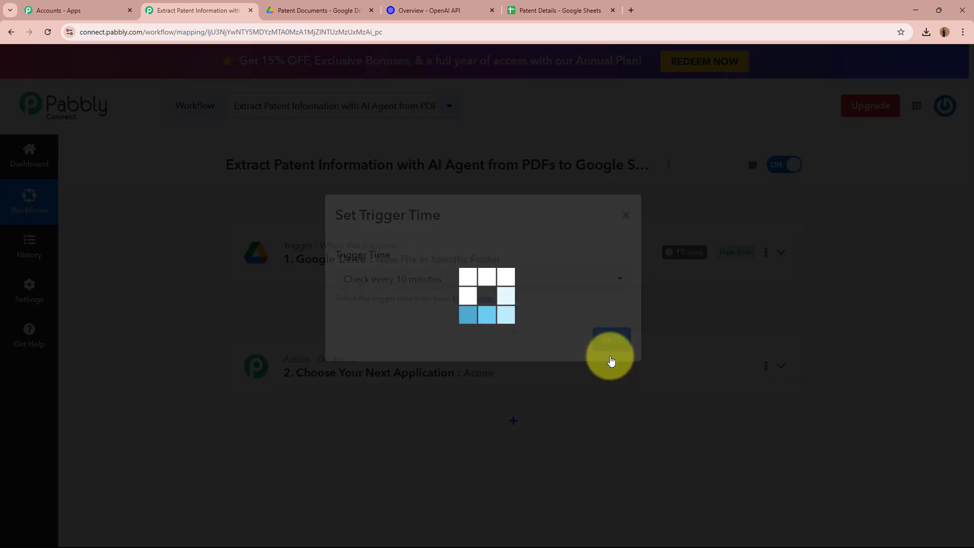
pyautogui.click(487, 355)
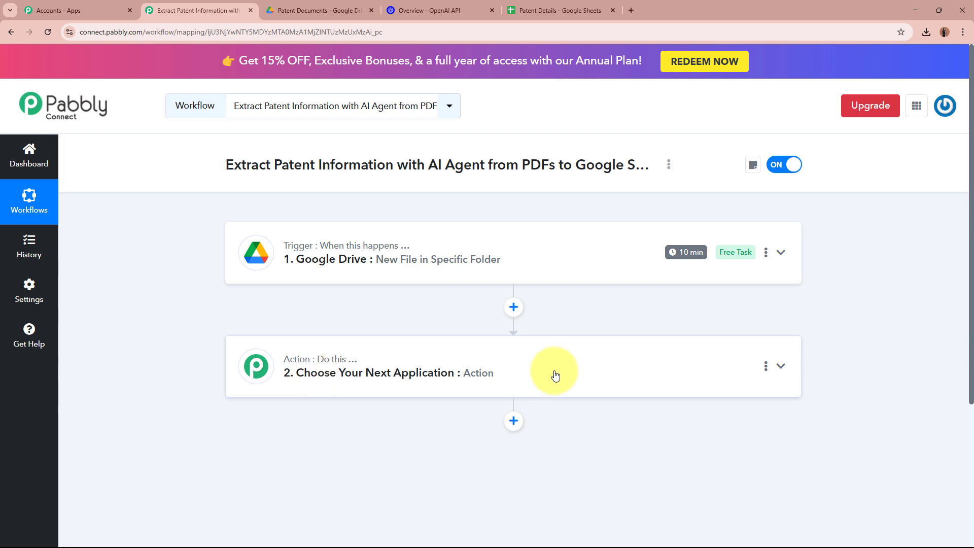
# - Look over the heading of the OpenAI developer docs
pyautogui.click(468, 2)
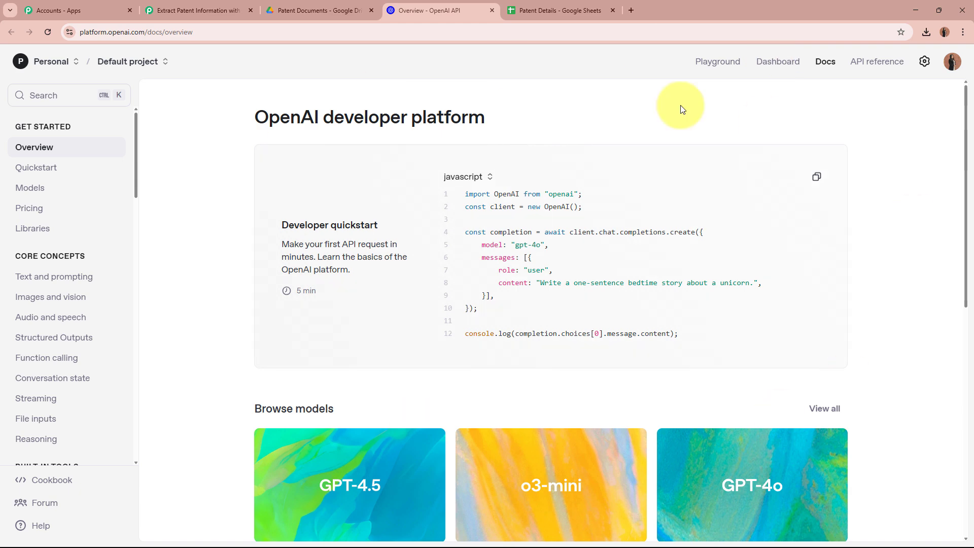
pyautogui.moveTo(255, 111); pyautogui.dragTo(345, 110)
pyautogui.click(345, 110)
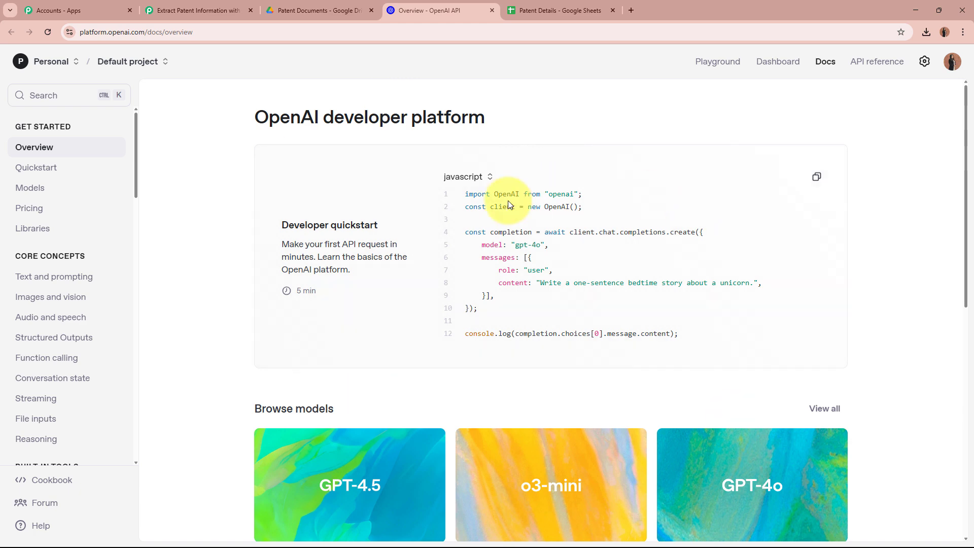
# - Preview Patent_InnovaTech.pdf from the Patent Documents folder in Google Drive
pyautogui.click(317, 2)
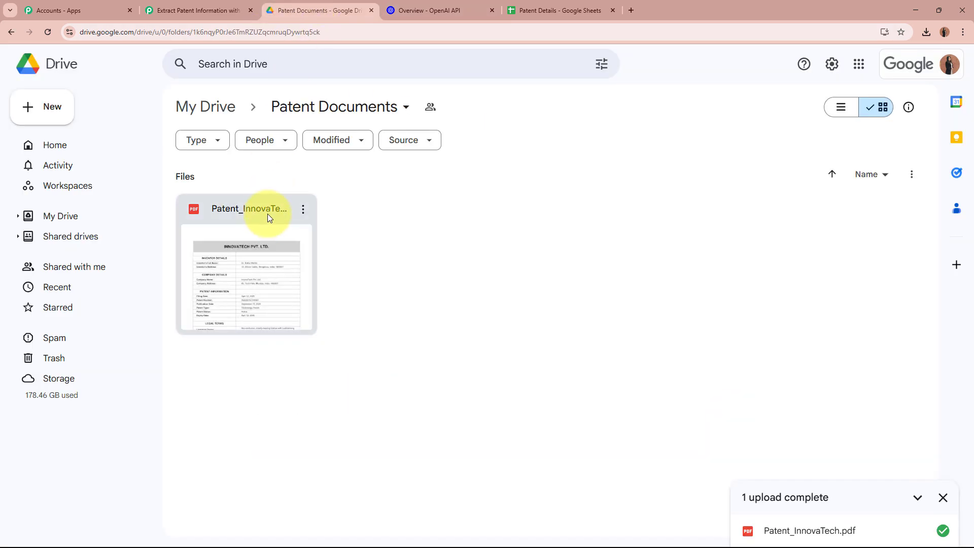
pyautogui.click(268, 217)
pyautogui.doubleClick(268, 217)
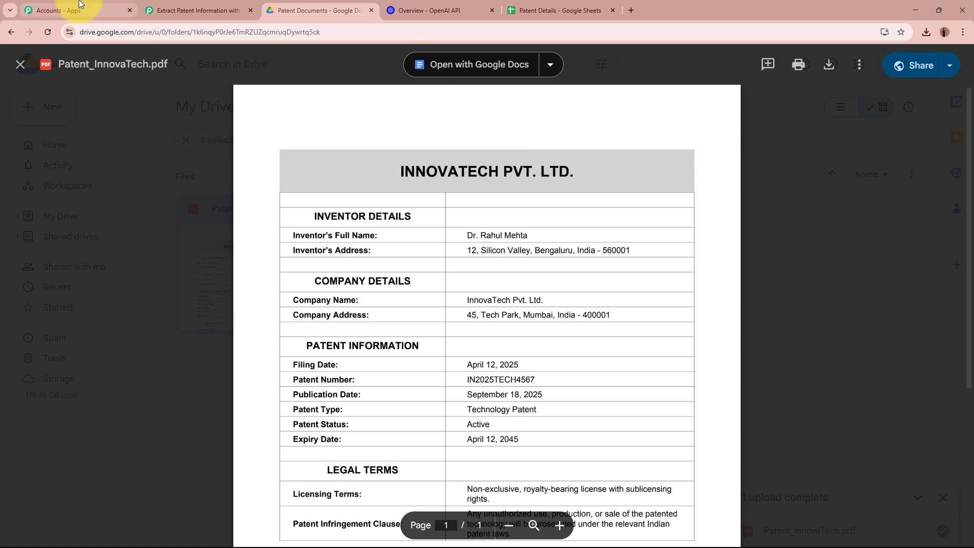
# - Set the workflow's second step app to OpenAI by searching 'OpenAI'
pyautogui.click(154, 4)
pyautogui.click(314, 352)
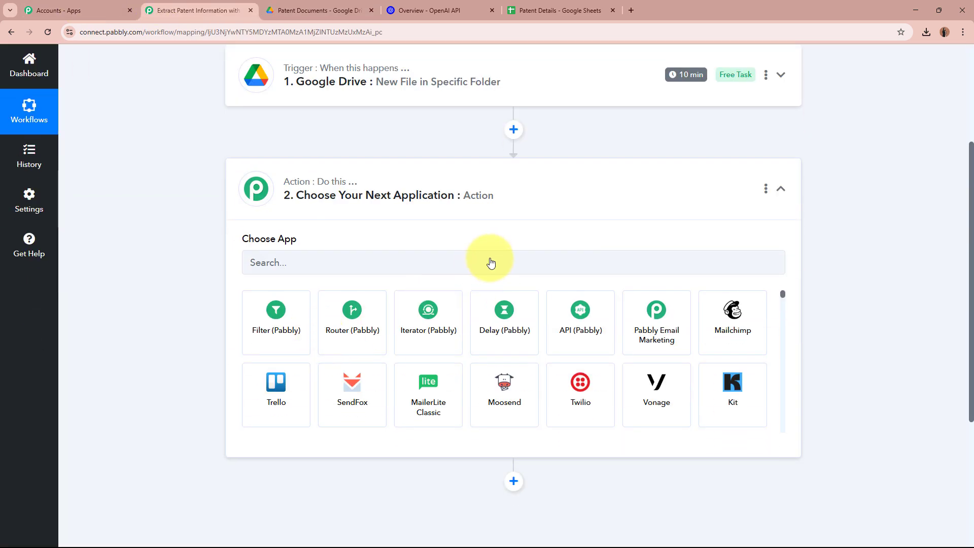
pyautogui.click(491, 263)
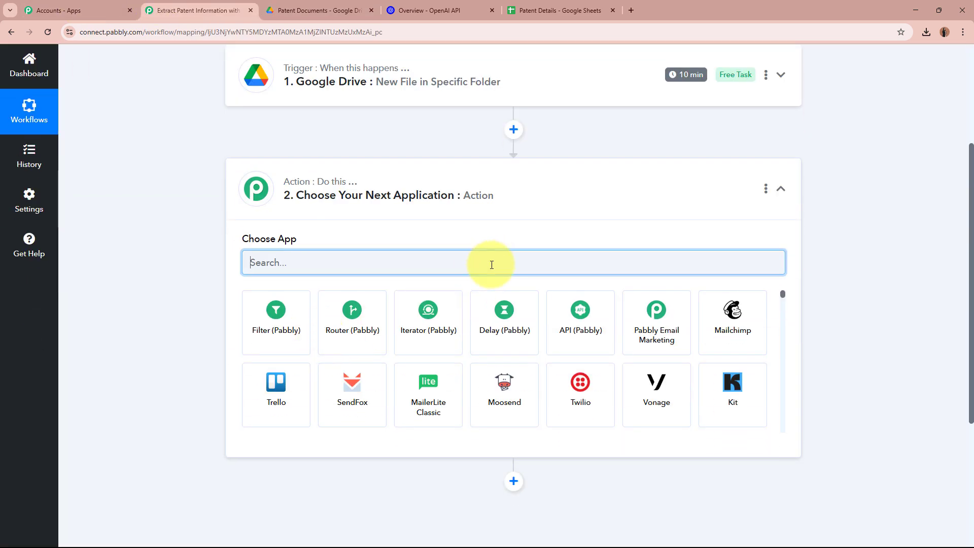
pyautogui.write('OpenAI')
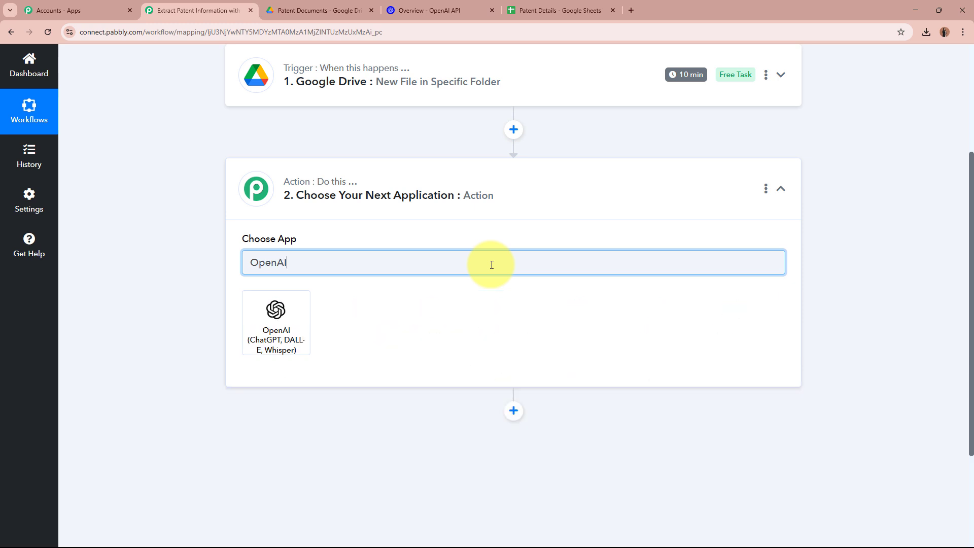
pyautogui.click(274, 327)
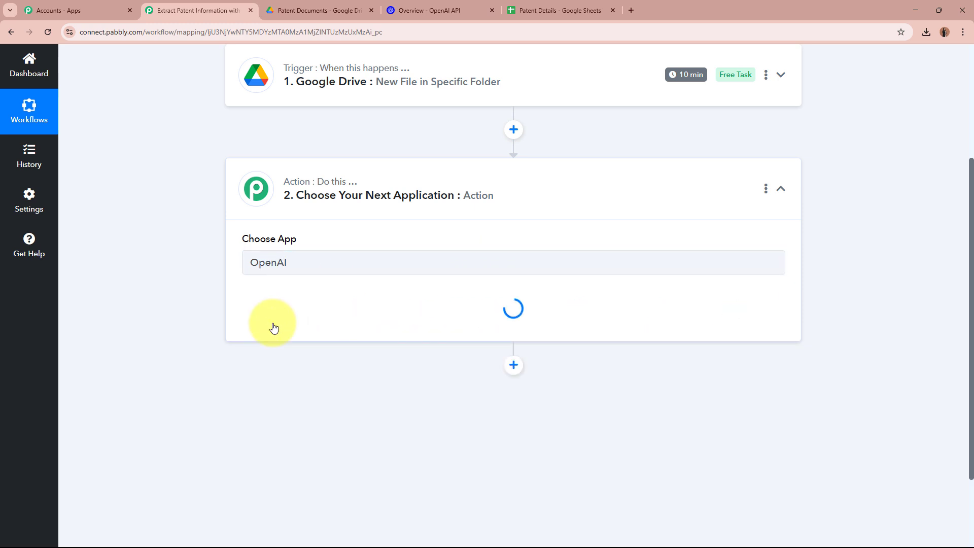
# - Choose the Extract Content from PDF/Image action event and begin connecting an OpenAI account
pyautogui.click(279, 319)
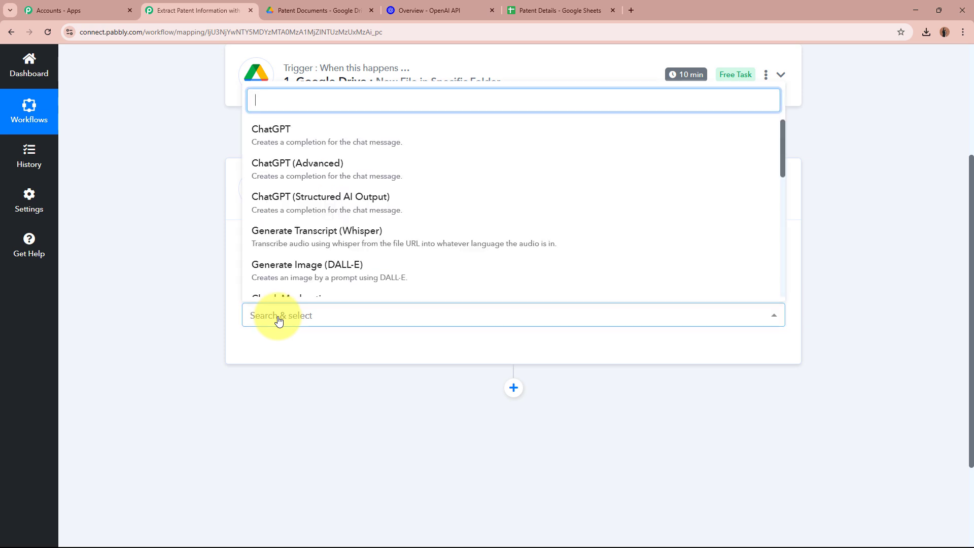
pyautogui.scroll(-5, 311, 178)
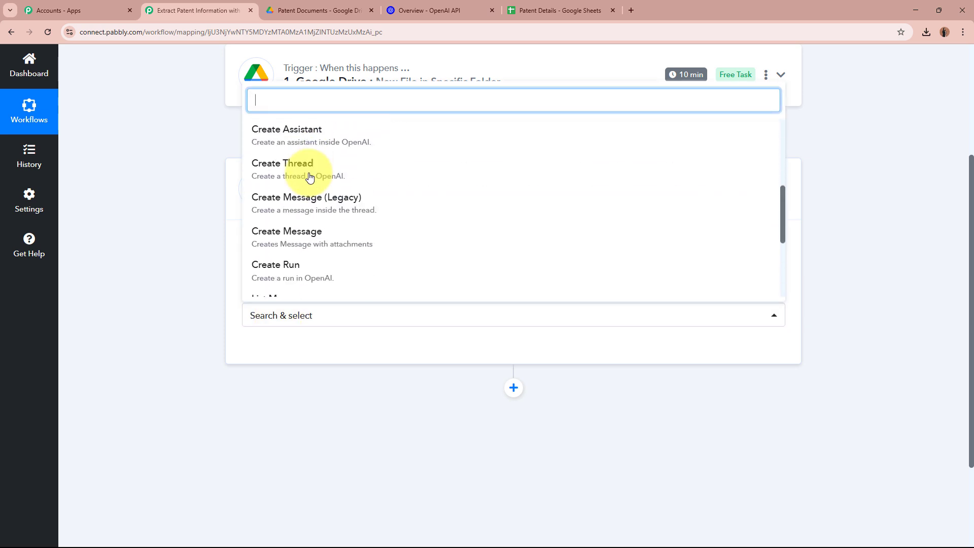
pyautogui.scroll(-2, 308, 200)
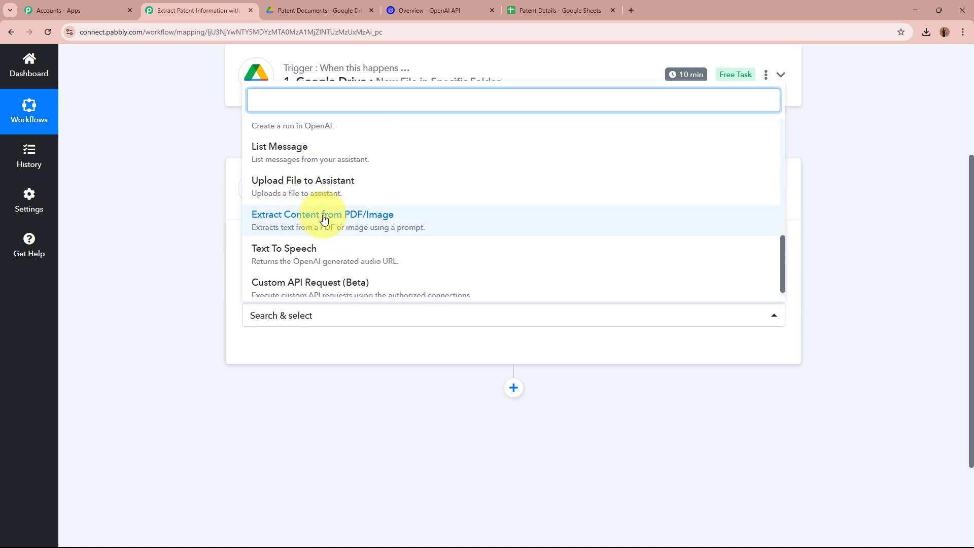
pyautogui.click(402, 219)
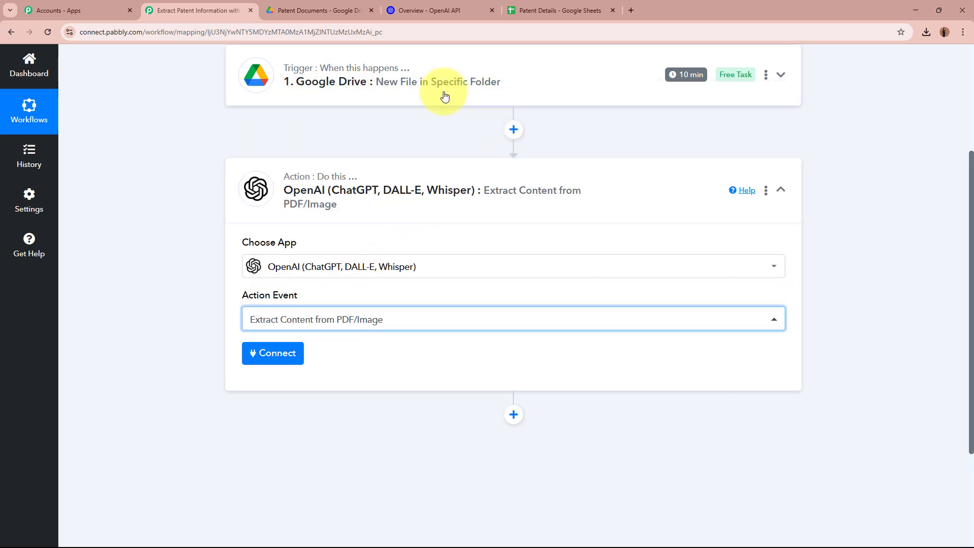
pyautogui.click(255, 360)
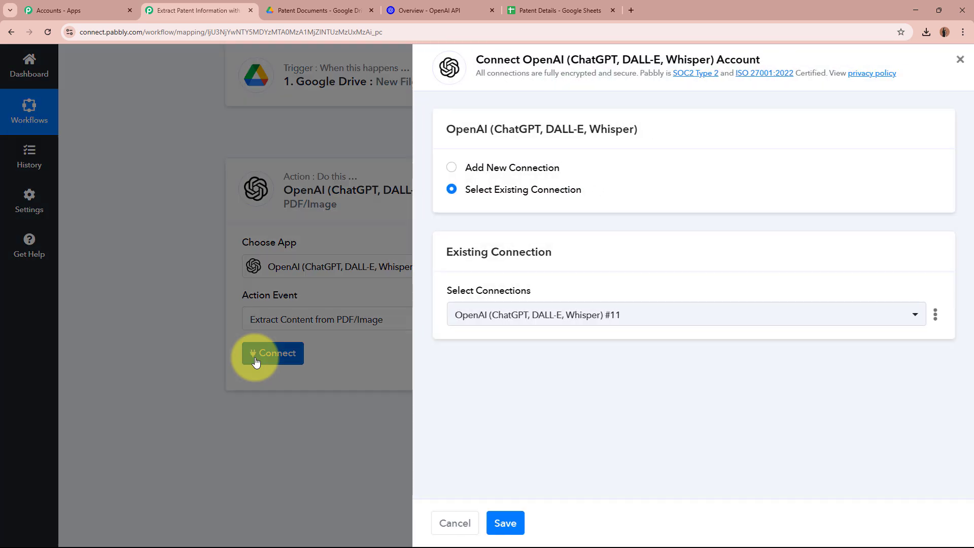
# - Choose Add New Connection for OpenAI and open the OpenAI API Keys page link
pyautogui.click(449, 168)
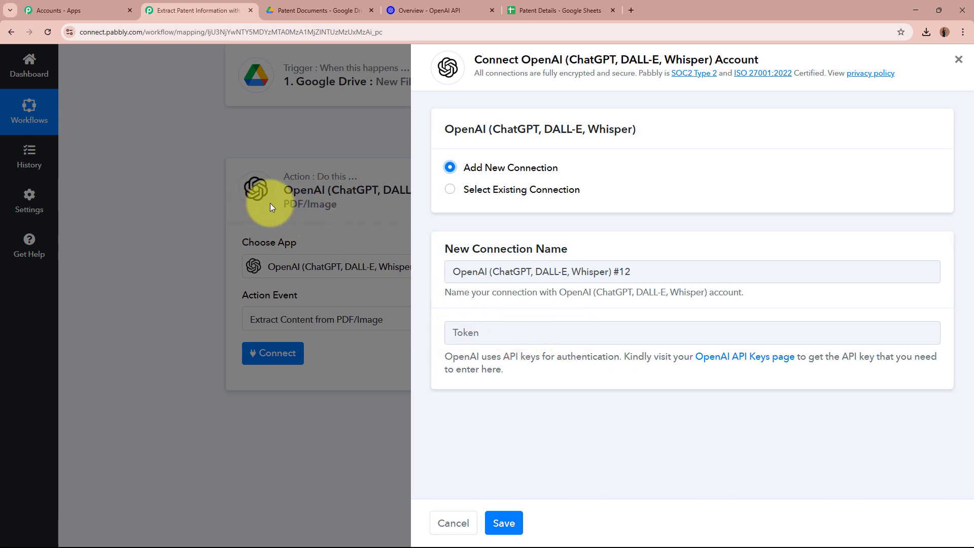
pyautogui.click(768, 364)
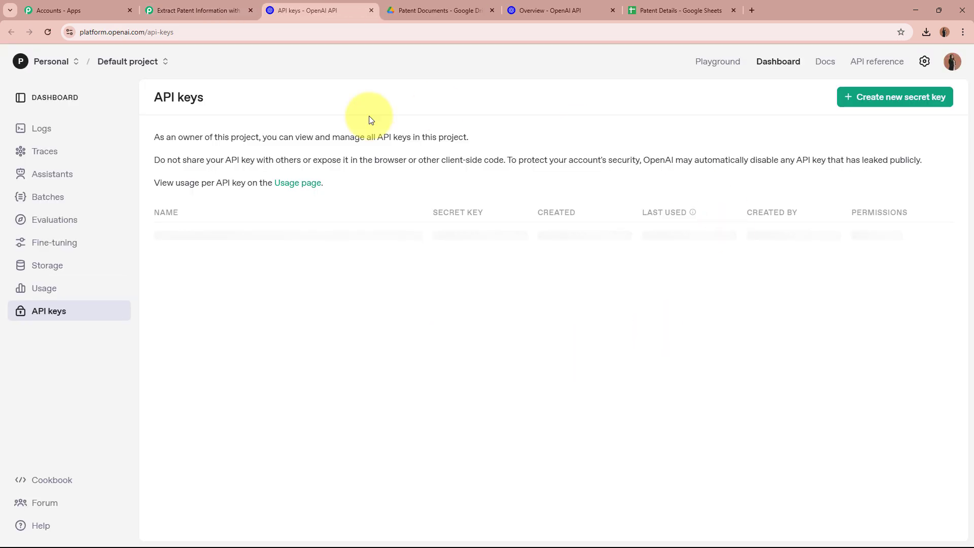
# - Review the OpenAI new secret key form's Name and permission options, then cancel without creating a key
pyautogui.moveTo(157, 97); pyautogui.dragTo(263, 100)
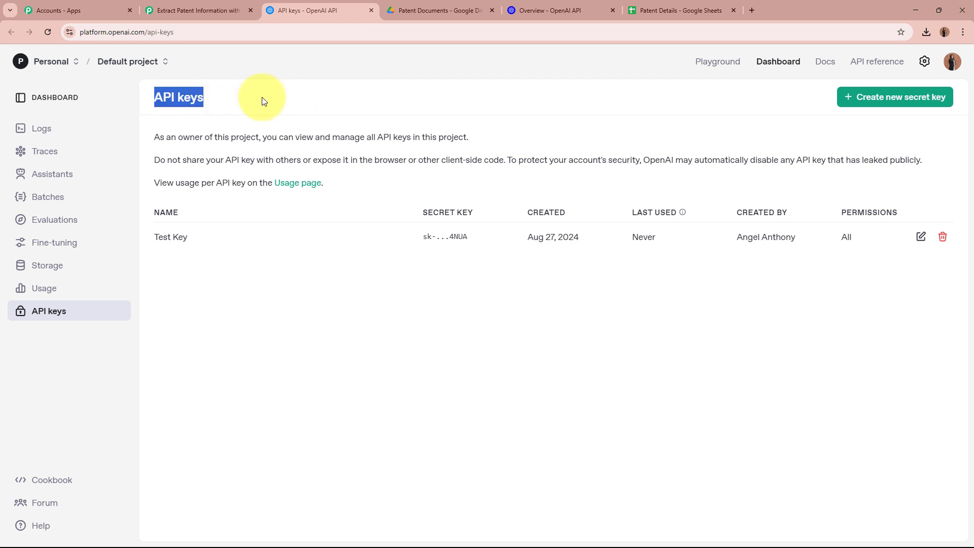
pyautogui.click(263, 100)
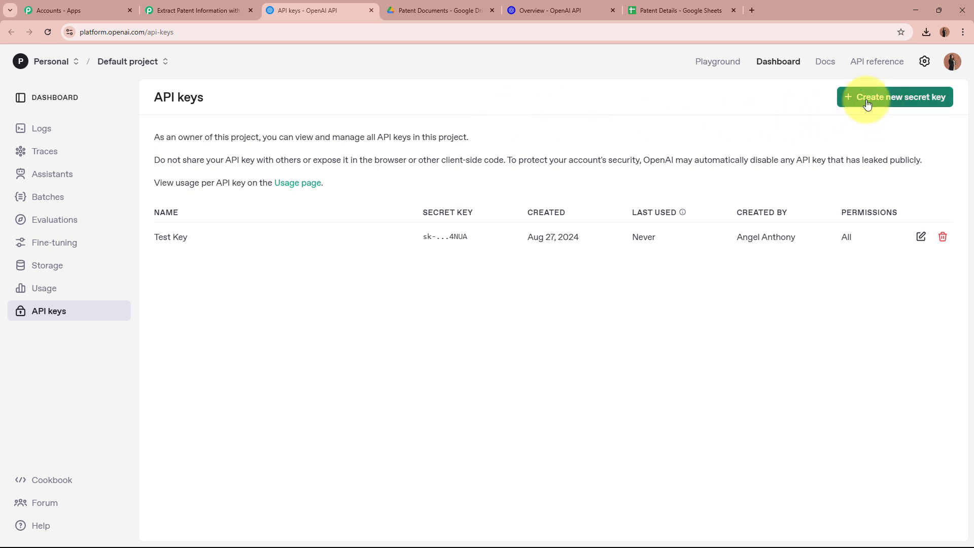
pyautogui.click(905, 103)
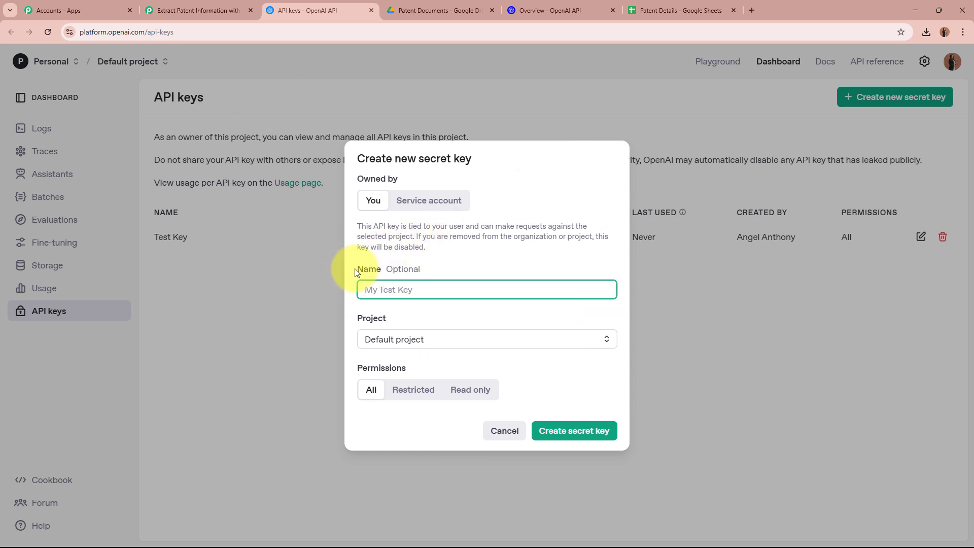
pyautogui.moveTo(356, 273); pyautogui.dragTo(421, 269)
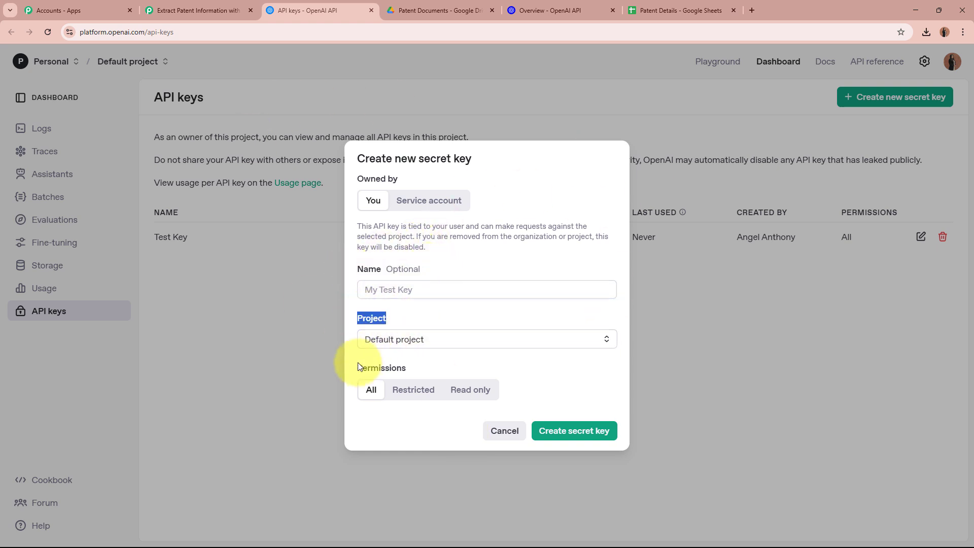
pyautogui.moveTo(358, 366); pyautogui.dragTo(402, 391)
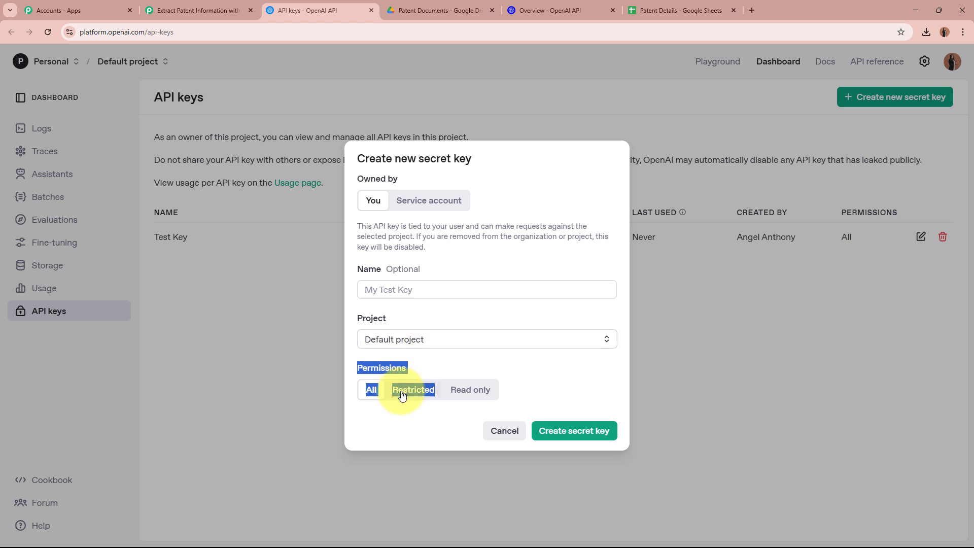
pyautogui.click(389, 429)
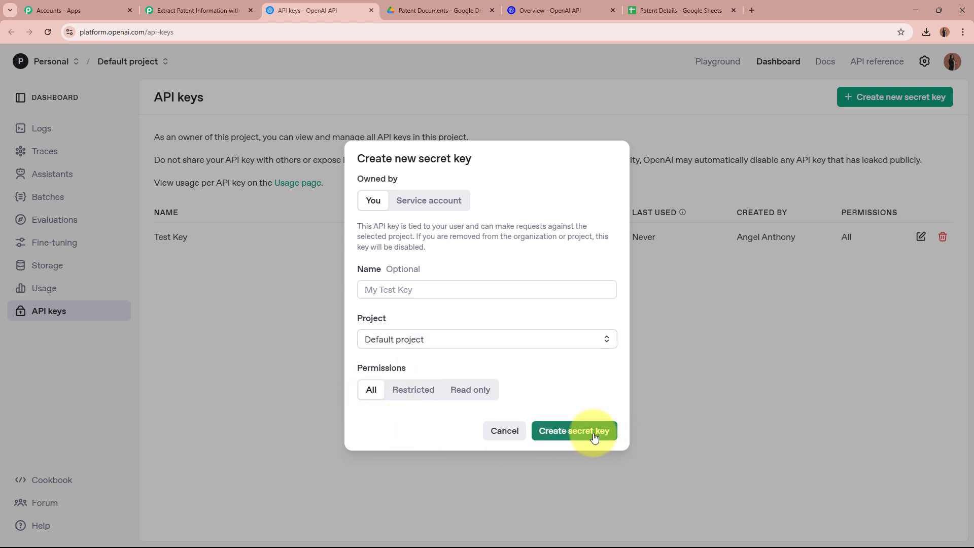
pyautogui.click(505, 431)
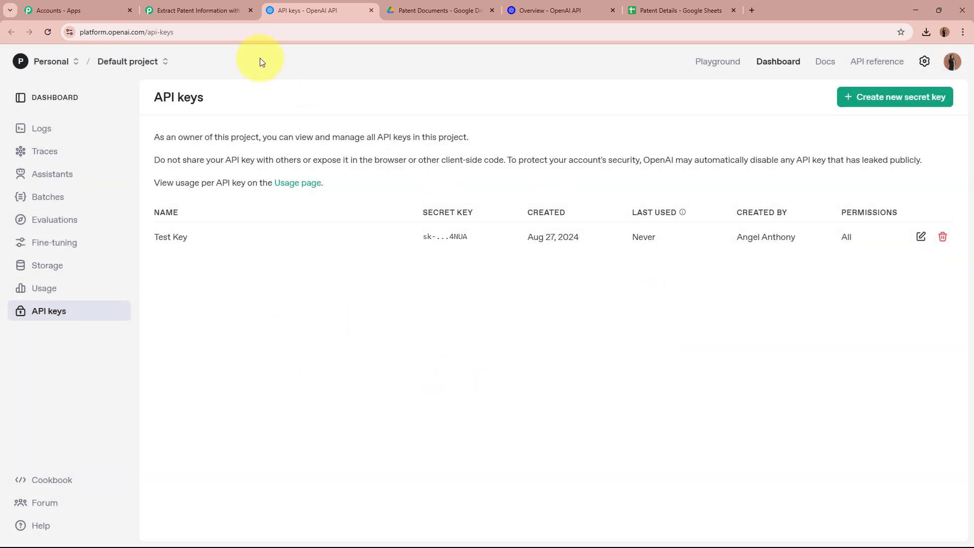
# - Link the Pabbly OpenAI step to existing connection #11 and save it
pyautogui.click(197, 10)
pyautogui.click(472, 335)
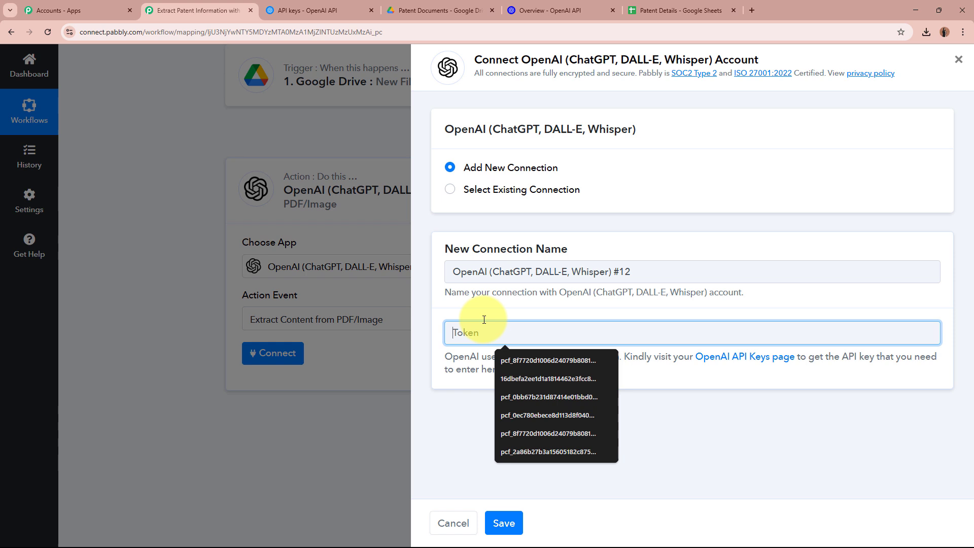
pyautogui.click(543, 308)
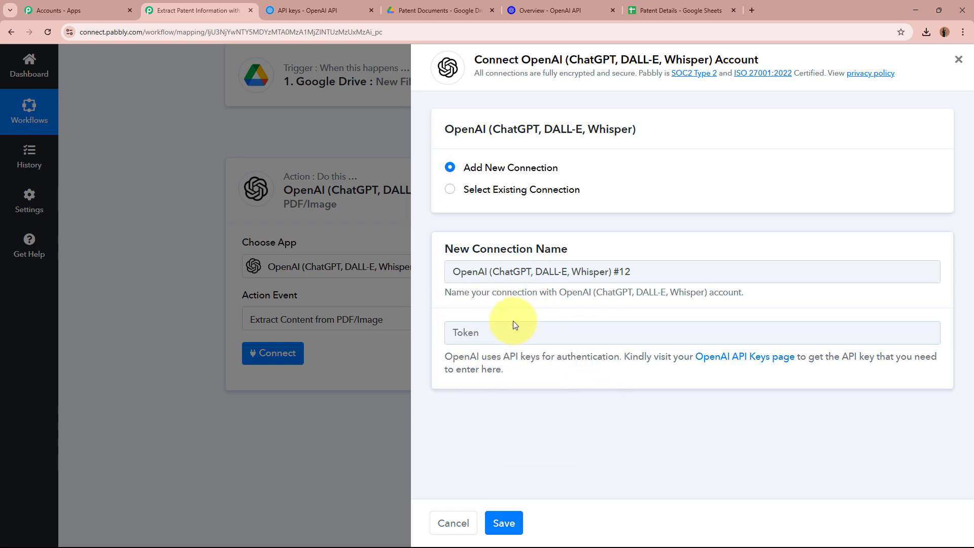
pyautogui.click(450, 191)
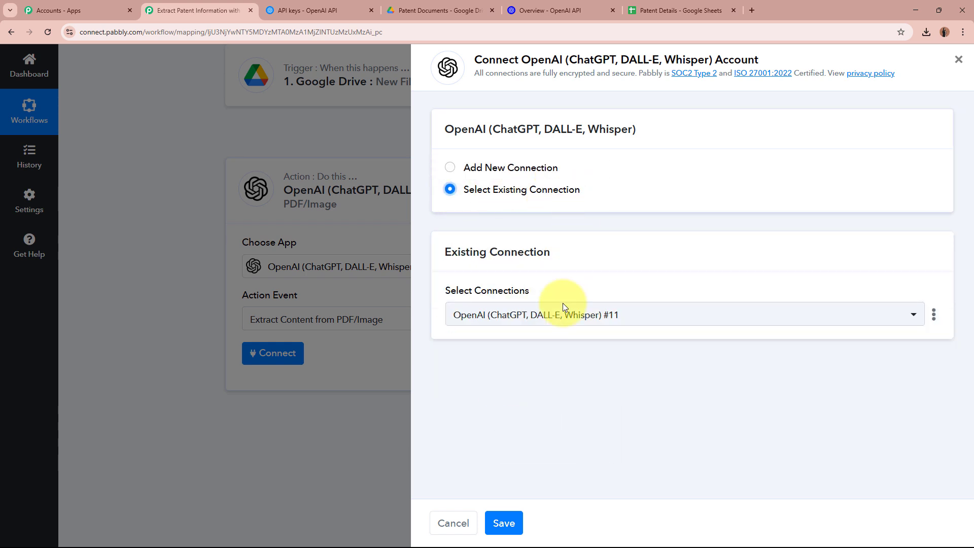
pyautogui.click(502, 522)
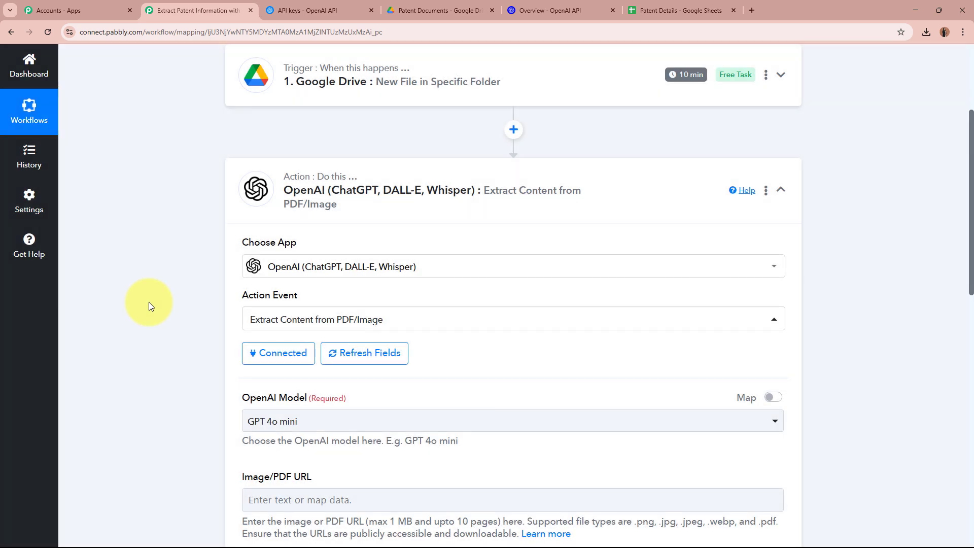
pyautogui.scroll(-3, 148, 302)
pyautogui.scroll(-2, 148, 303)
pyautogui.moveTo(230, 143); pyautogui.dragTo(374, 148)
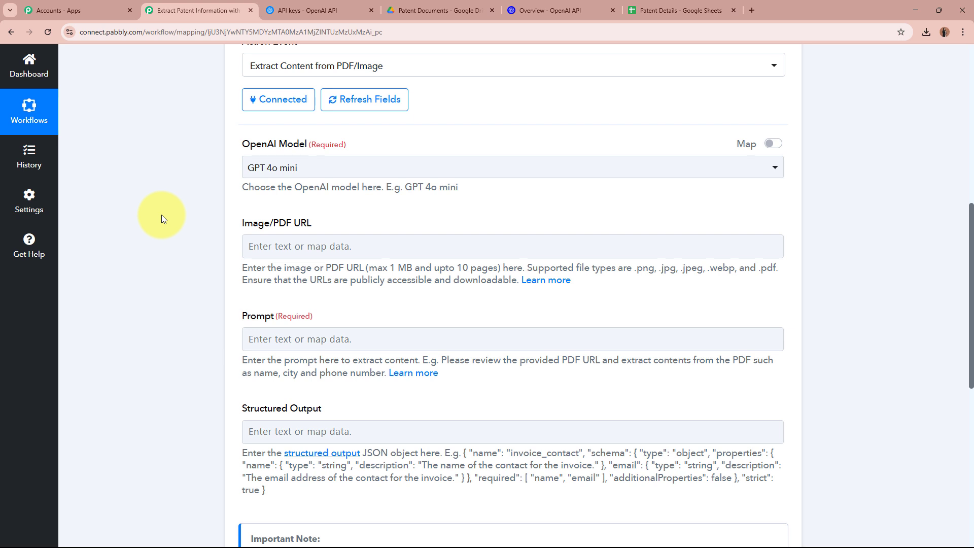
pyautogui.click(374, 170)
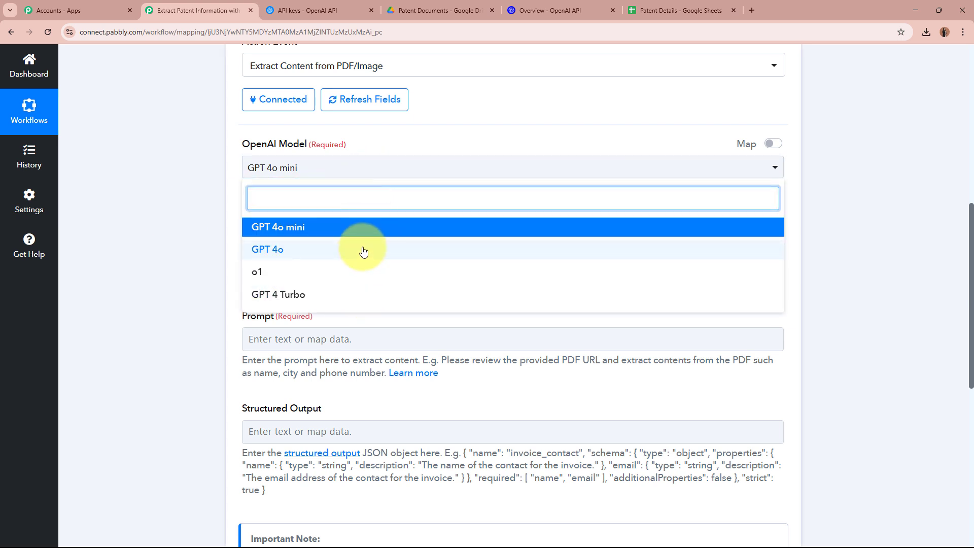
pyautogui.click(364, 226)
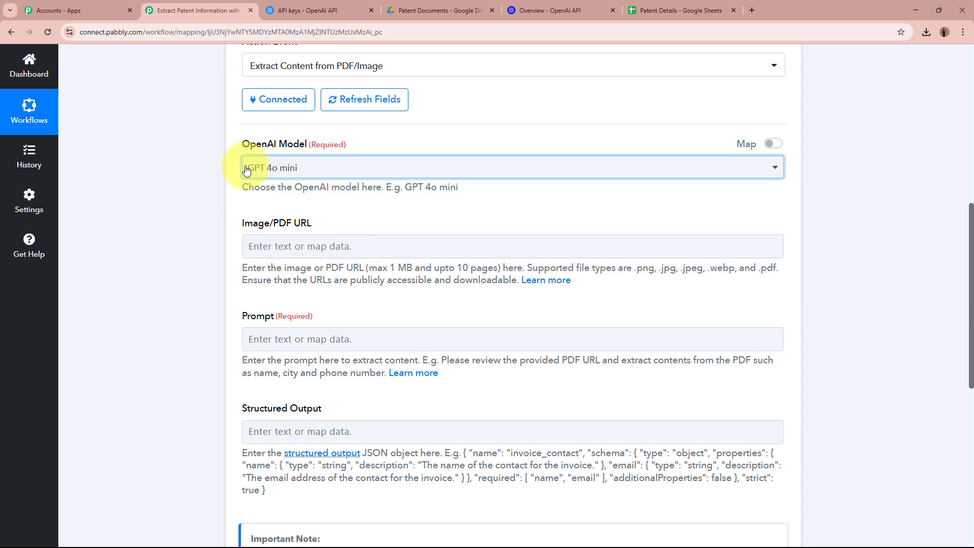
# - Map the Google Drive trigger's WebContentLink into the OpenAI step's Image/PDF URL field
pyautogui.click(177, 234)
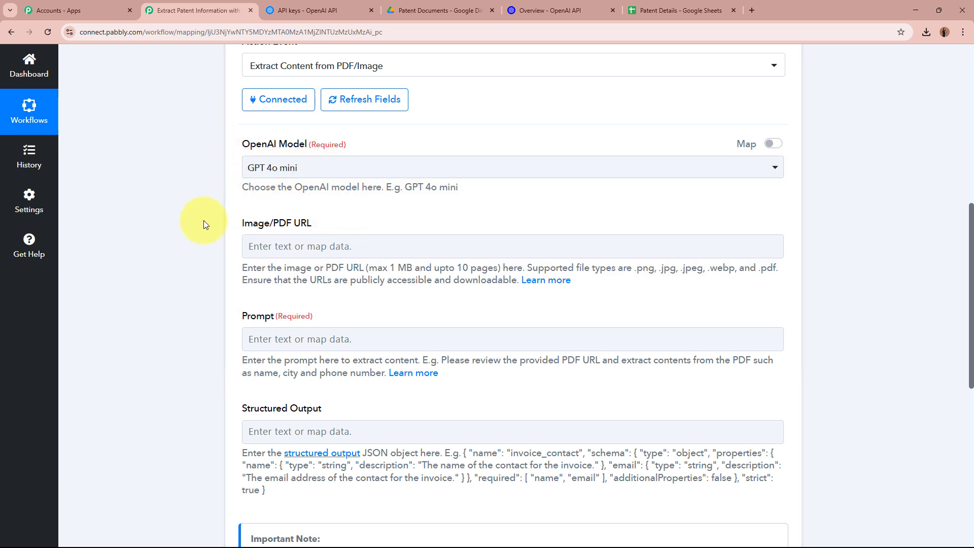
pyautogui.moveTo(242, 226); pyautogui.dragTo(340, 219)
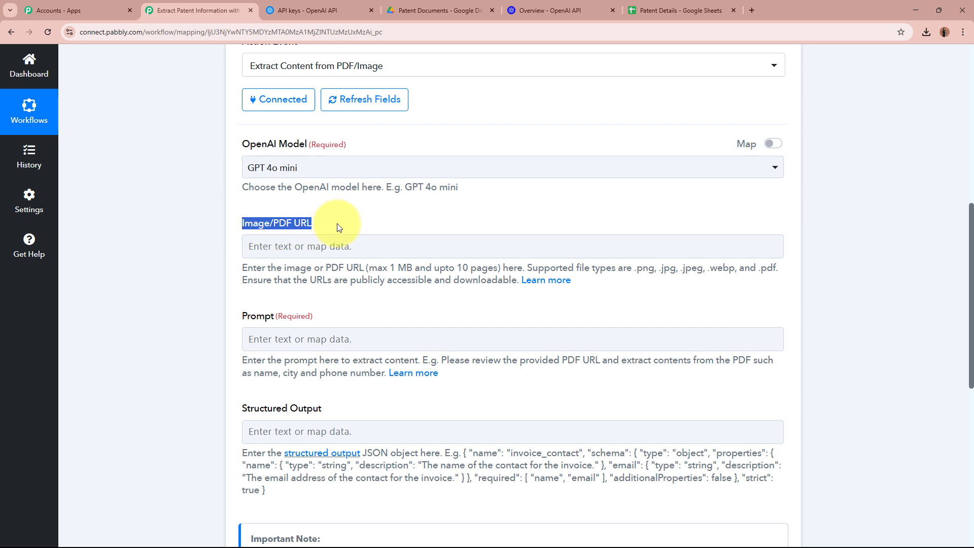
pyautogui.scroll(-1, 254, 213)
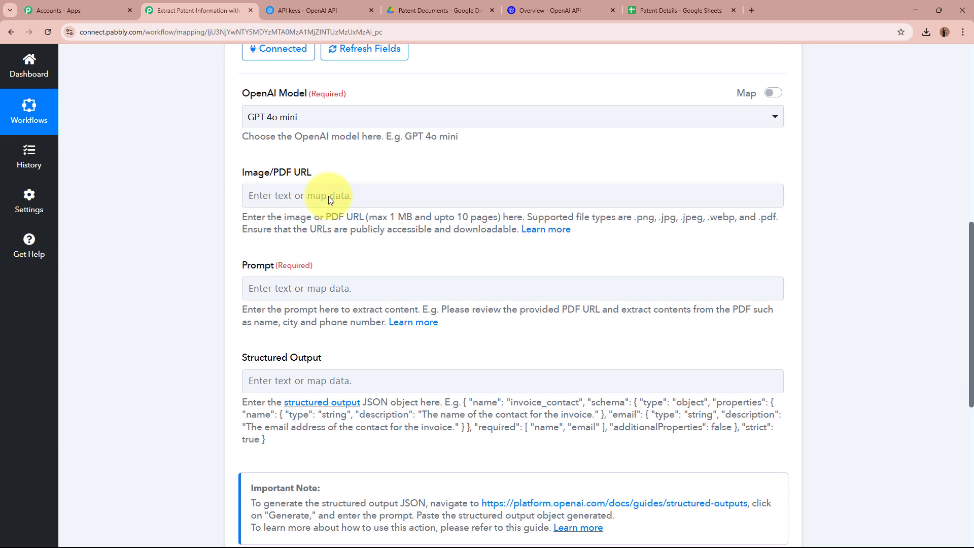
pyautogui.click(280, 198)
pyautogui.click(279, 198)
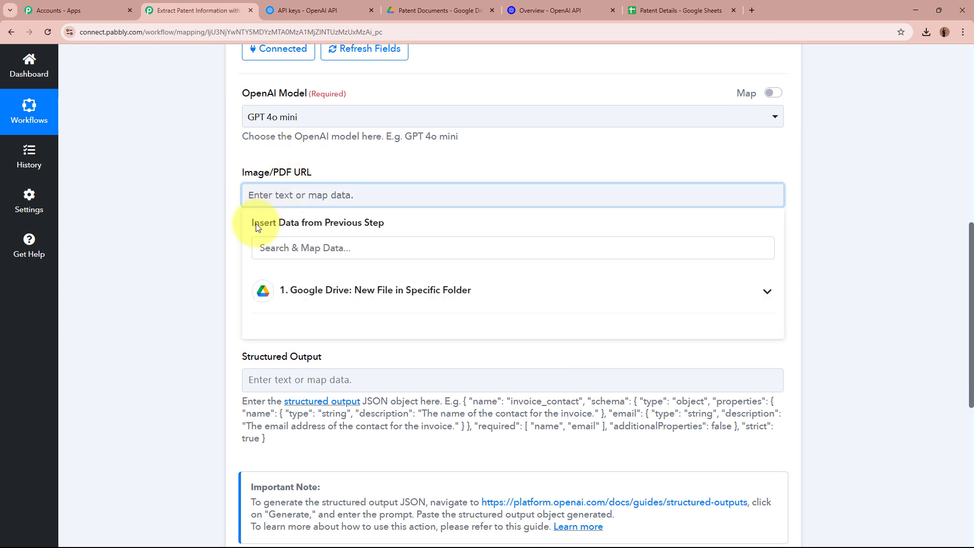
pyautogui.click(182, 221)
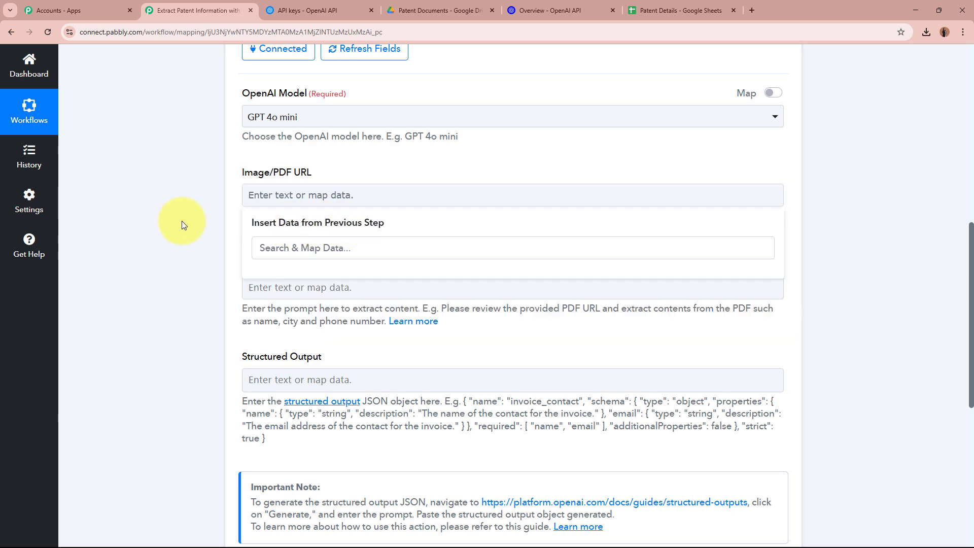
pyautogui.scroll(6, 188, 240)
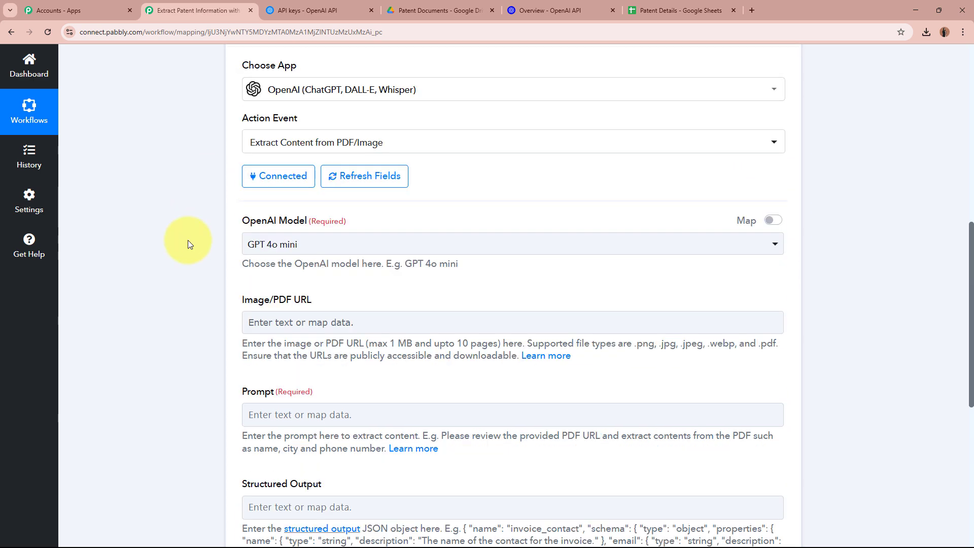
pyautogui.scroll(3, 435, 235)
pyautogui.scroll(-7, 455, 243)
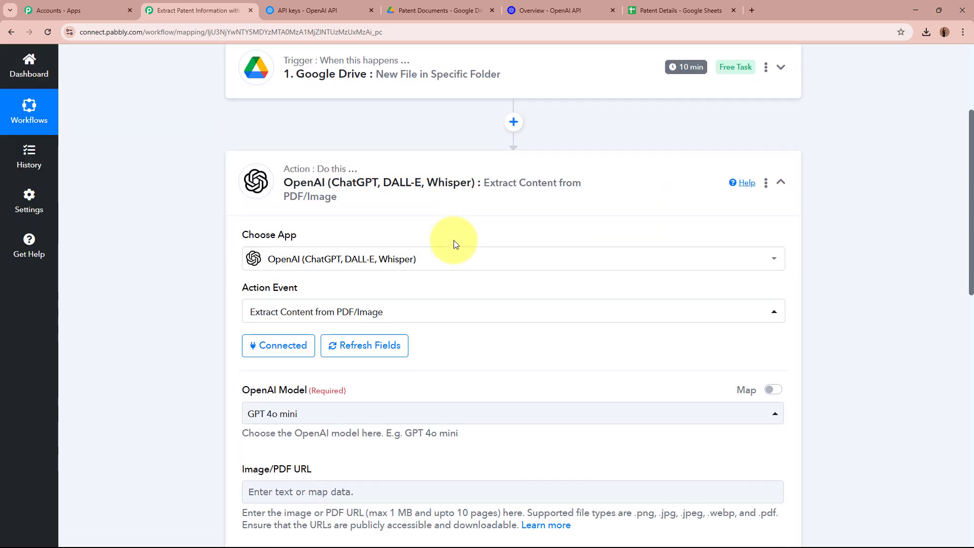
pyautogui.scroll(-2, 455, 240)
pyautogui.click(291, 196)
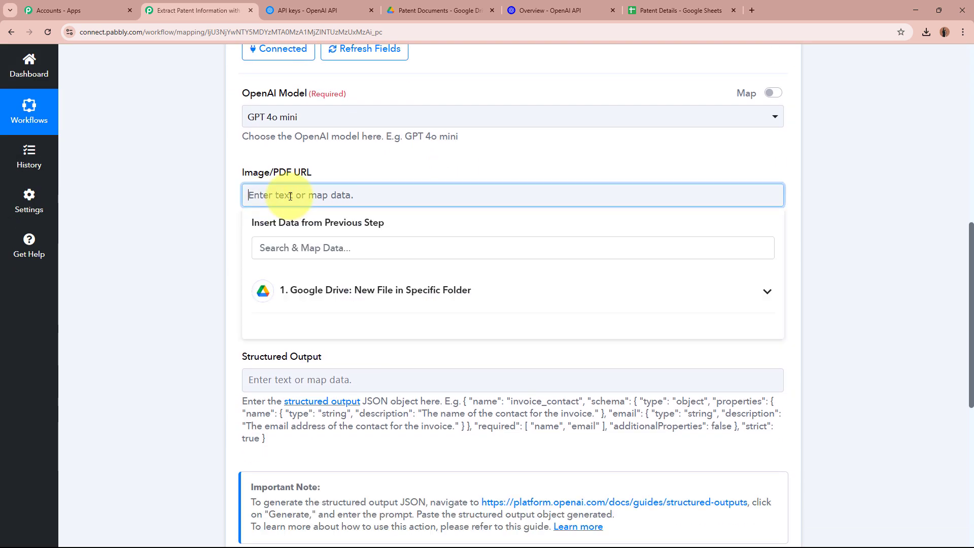
pyautogui.click(508, 299)
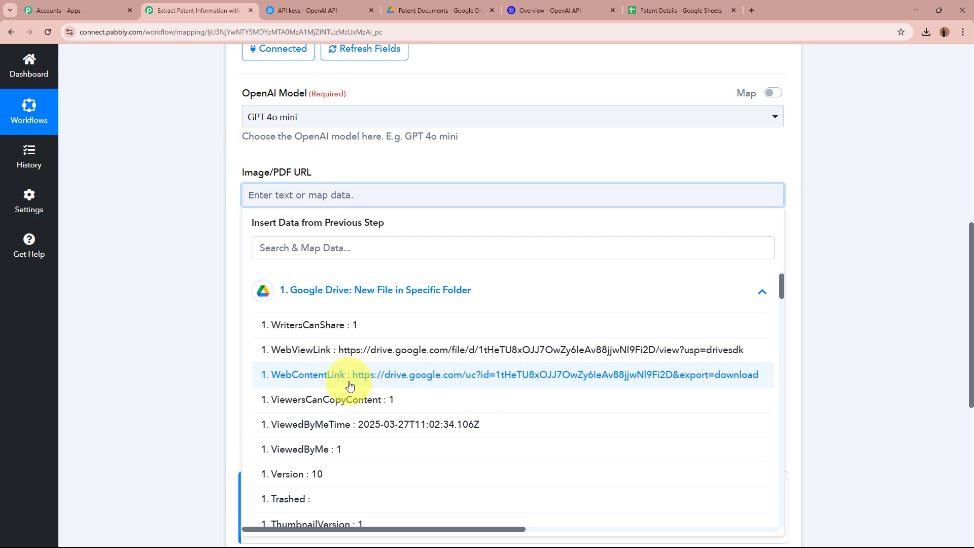
pyautogui.click(595, 380)
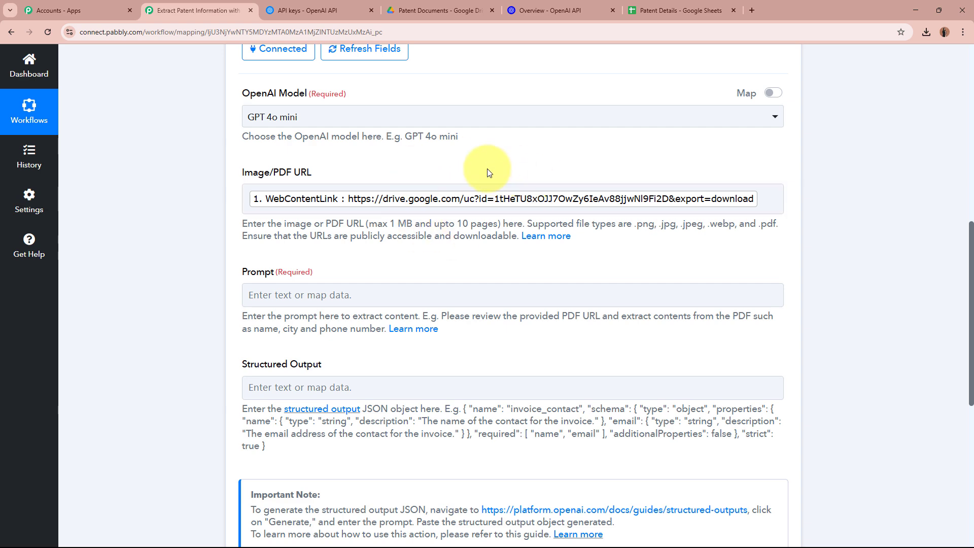
pyautogui.scroll(9, 487, 170)
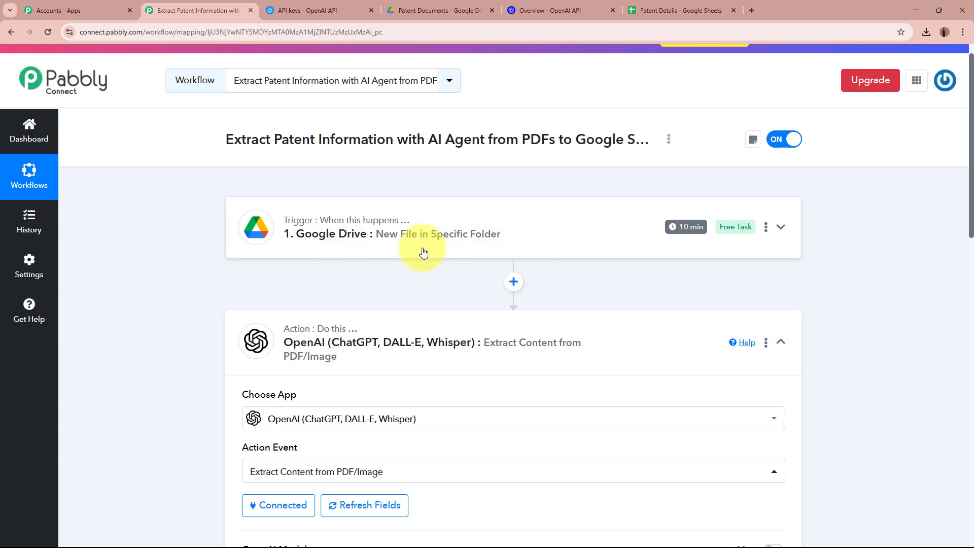
pyautogui.scroll(-7, 487, 248)
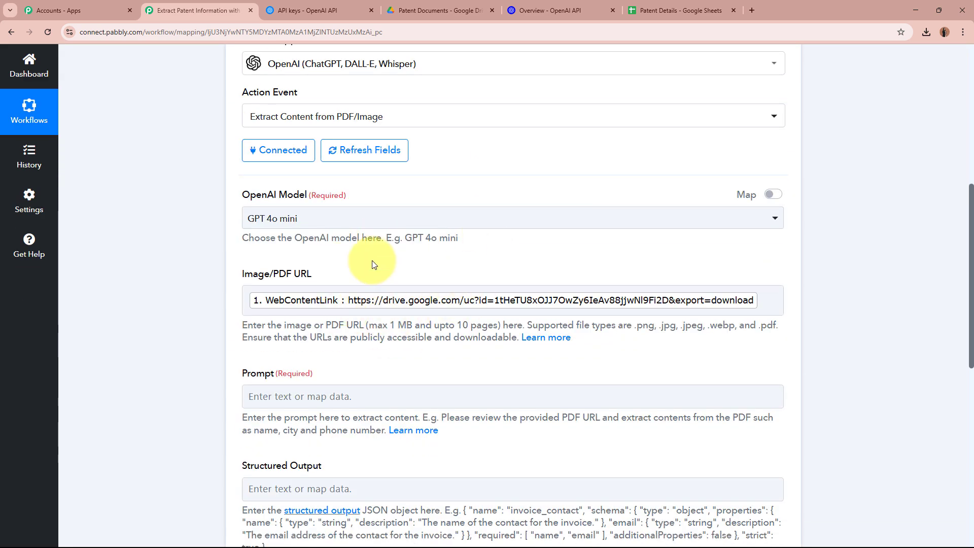
pyautogui.scroll(-3, 372, 264)
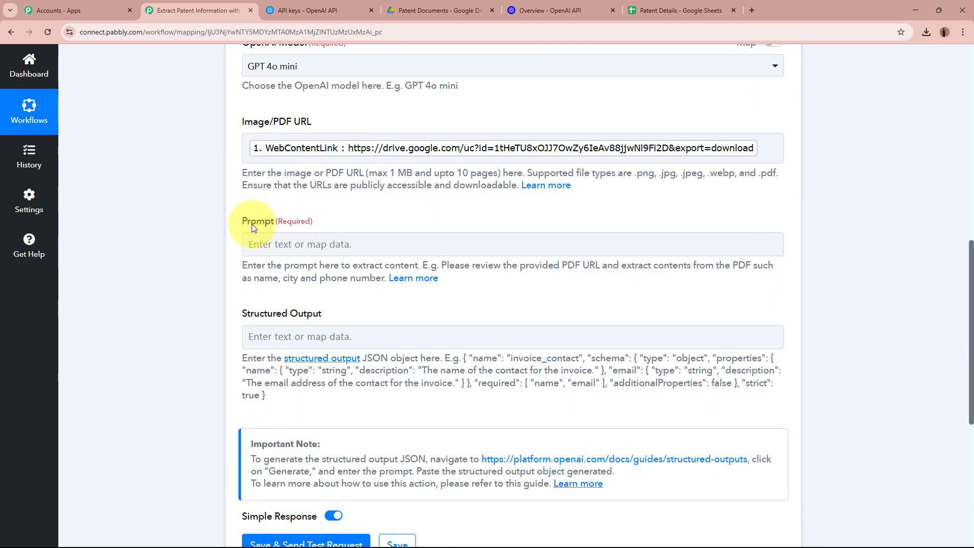
pyautogui.moveTo(235, 222); pyautogui.dragTo(330, 225)
pyautogui.click(172, 255)
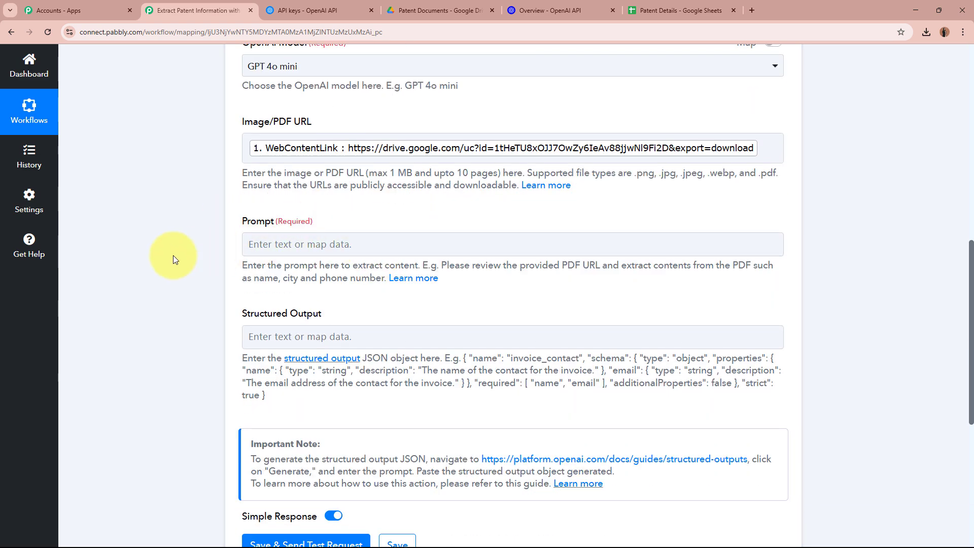
pyautogui.click(361, 244)
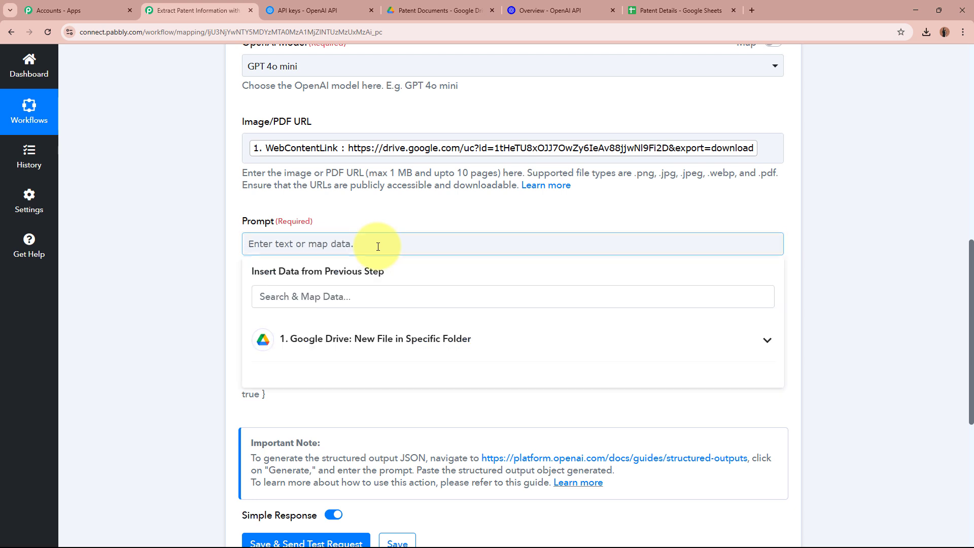
pyautogui.click(138, 232)
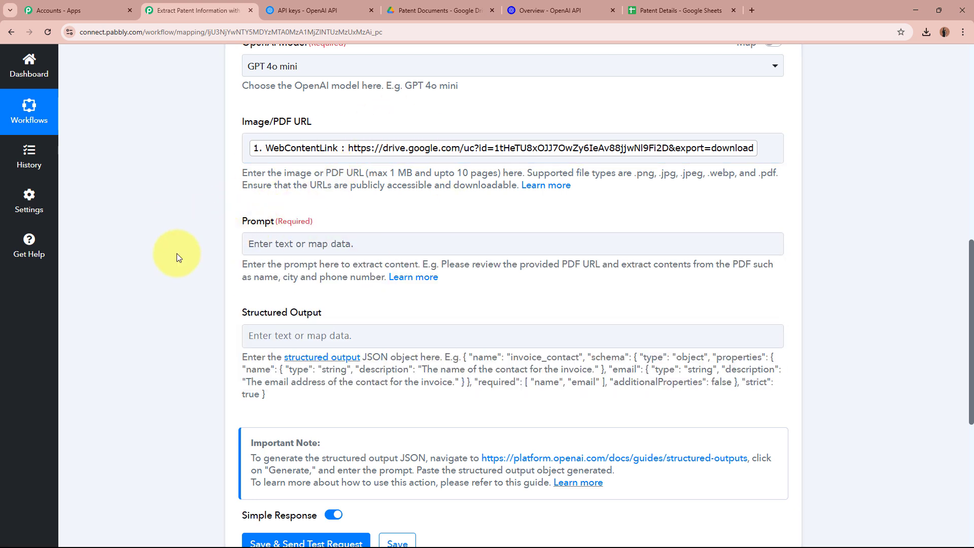
pyautogui.click(252, 243)
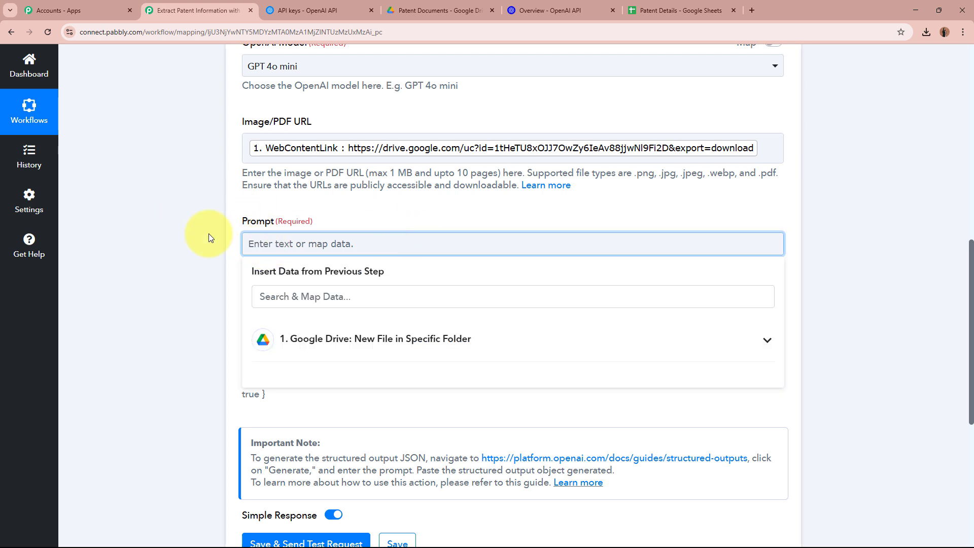
pyautogui.click(177, 233)
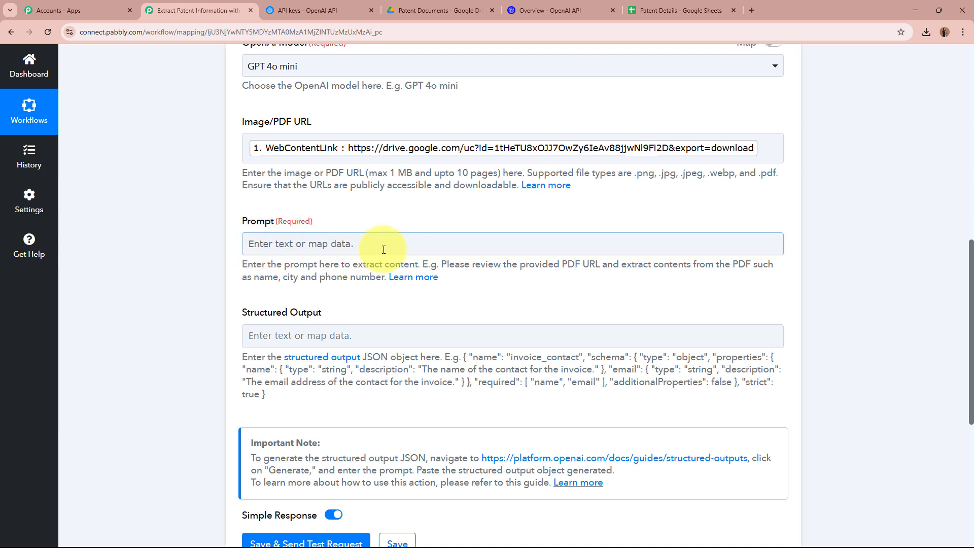
pyautogui.scroll(-4, 384, 249)
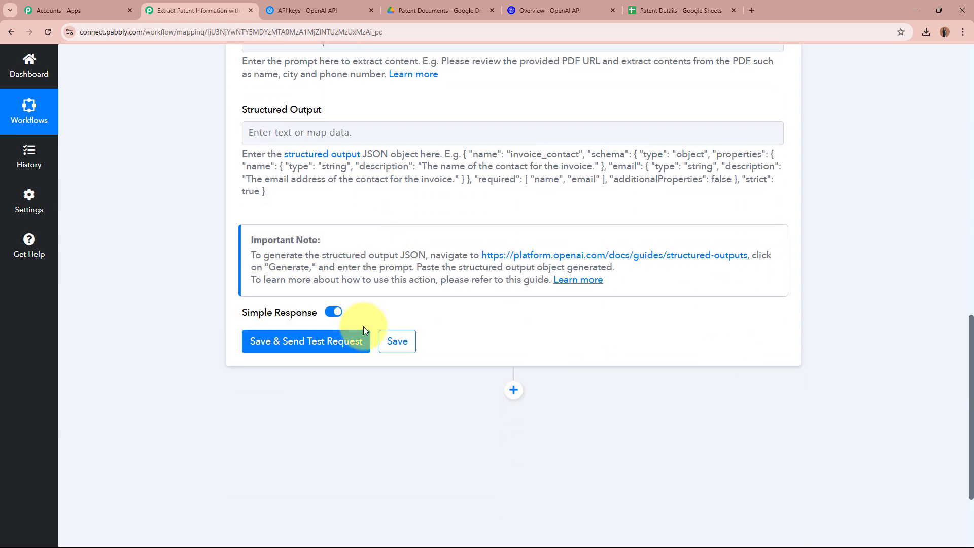
pyautogui.scroll(4, 806, 320)
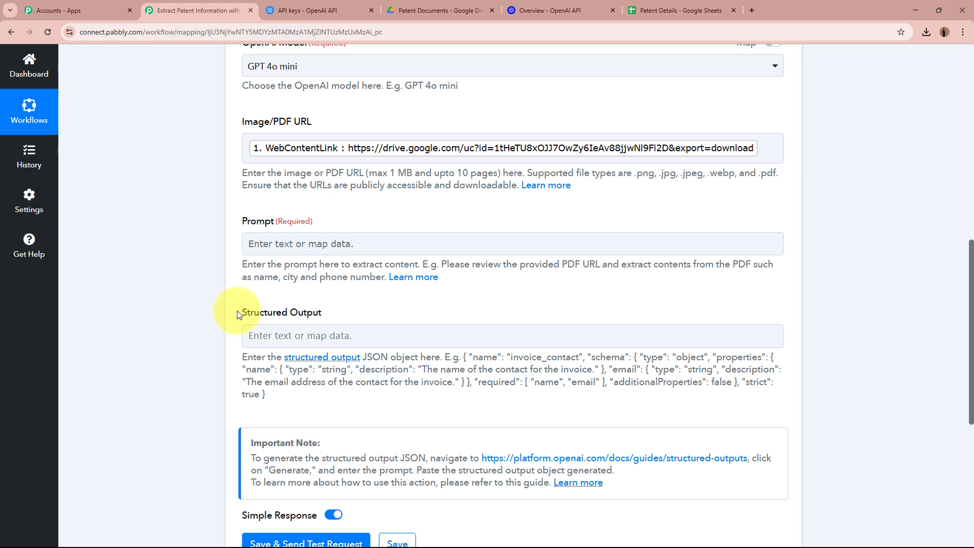
pyautogui.moveTo(236, 311); pyautogui.dragTo(358, 313)
pyautogui.click(358, 314)
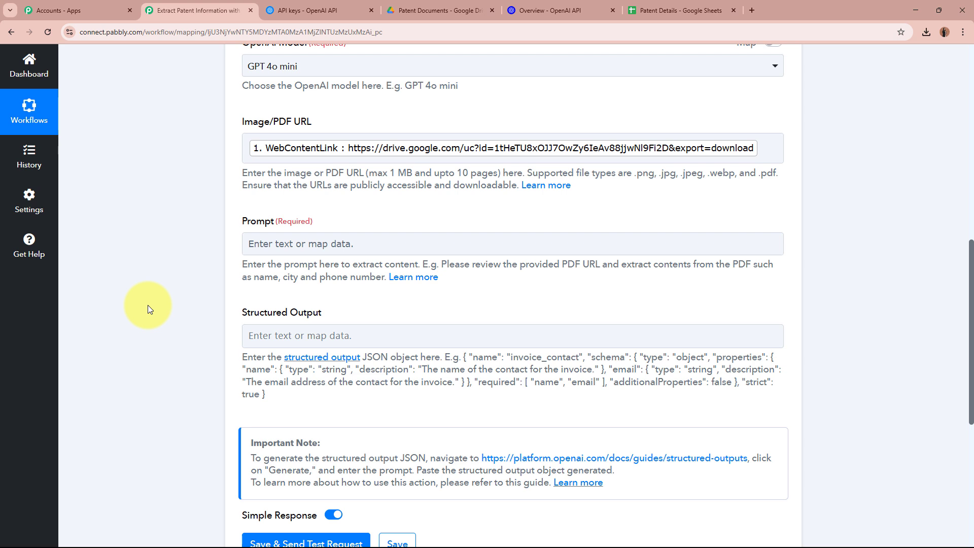
pyautogui.scroll(-2, 148, 309)
pyautogui.scroll(3, 482, 355)
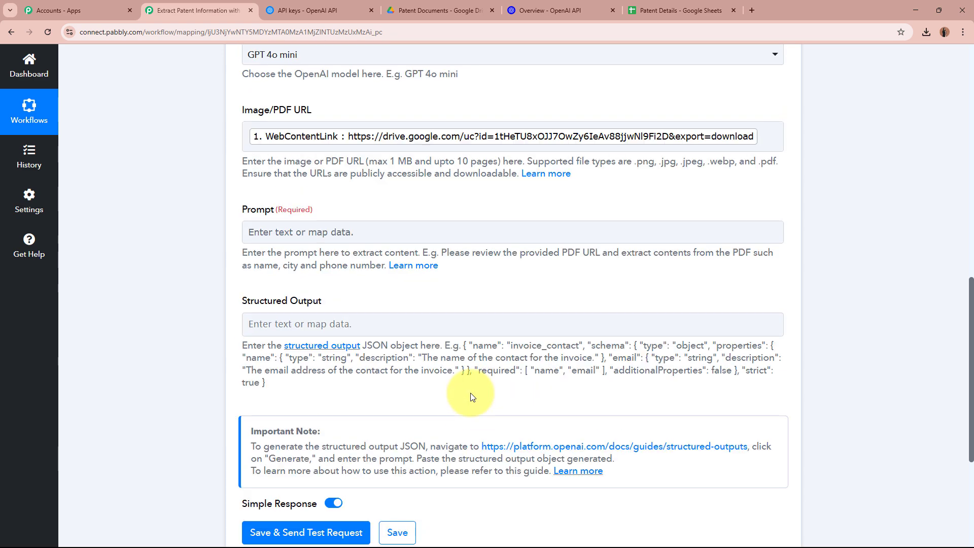
pyautogui.click(407, 295)
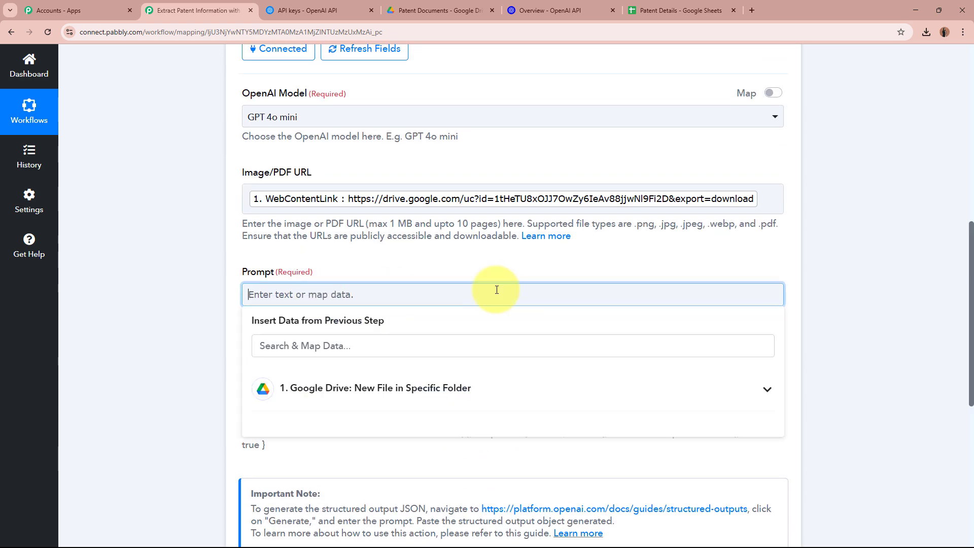
pyautogui.write('I want ')
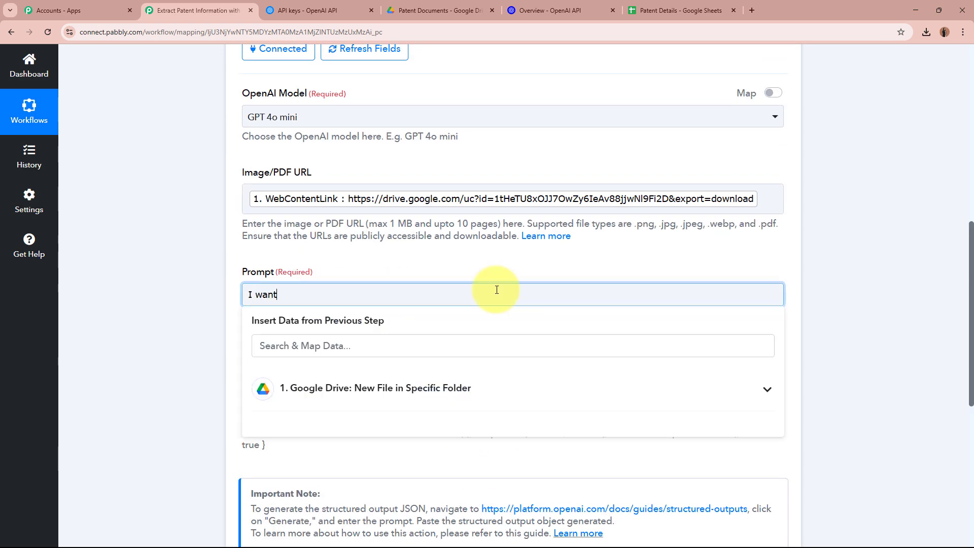
pyautogui.write('the patent Number,')
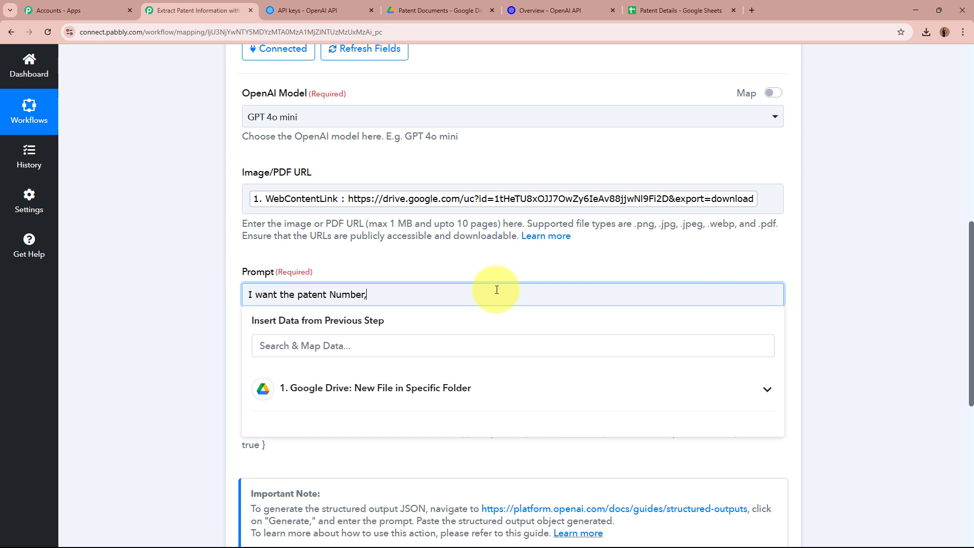
pyautogui.write(' Inventor name')
pyautogui.click(153, 278)
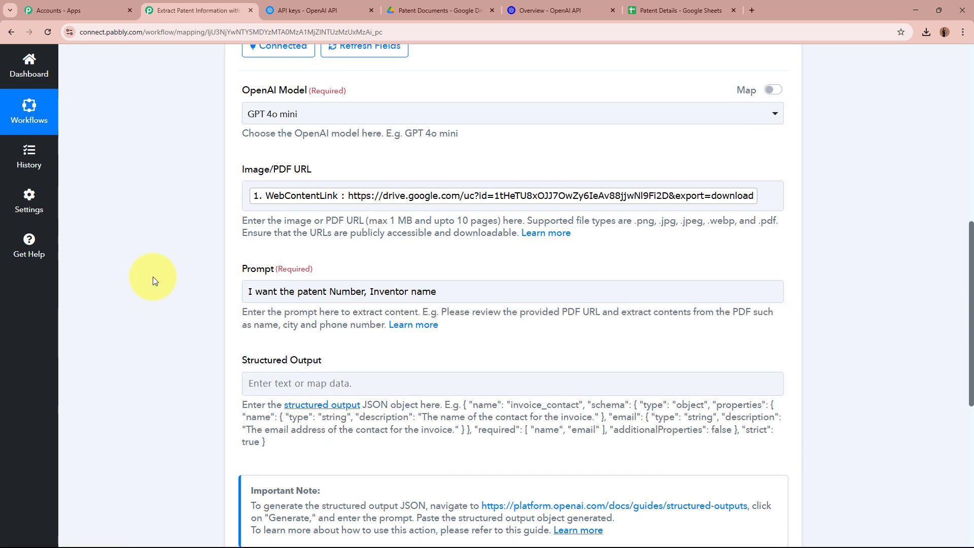
pyautogui.scroll(-4, 273, 416)
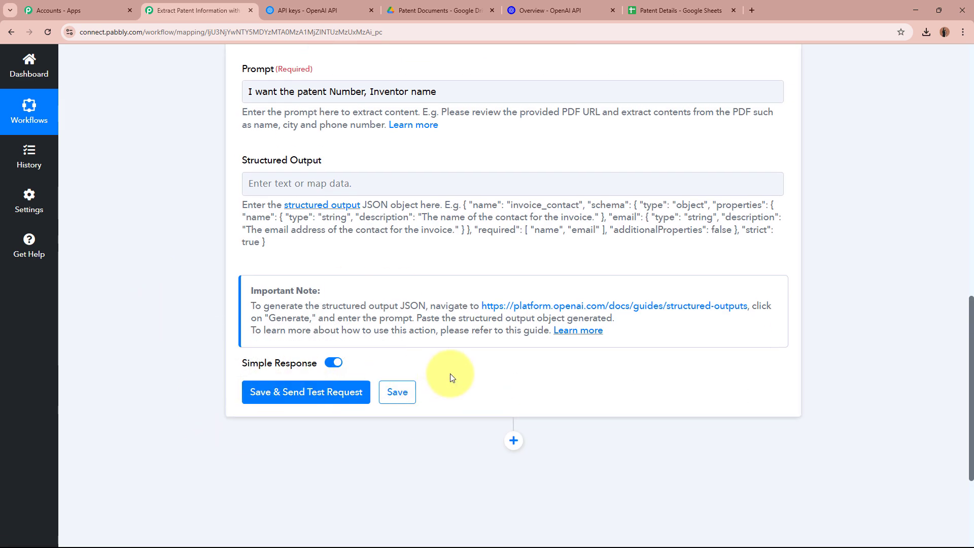
pyautogui.scroll(2, 533, 334)
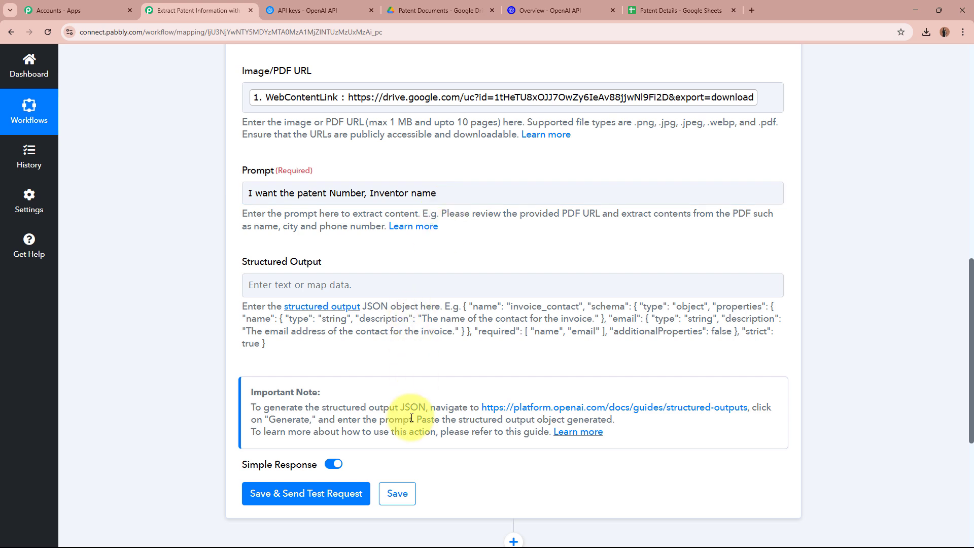
pyautogui.moveTo(488, 194); pyautogui.dragTo(210, 191)
pyautogui.press('BackSpace')
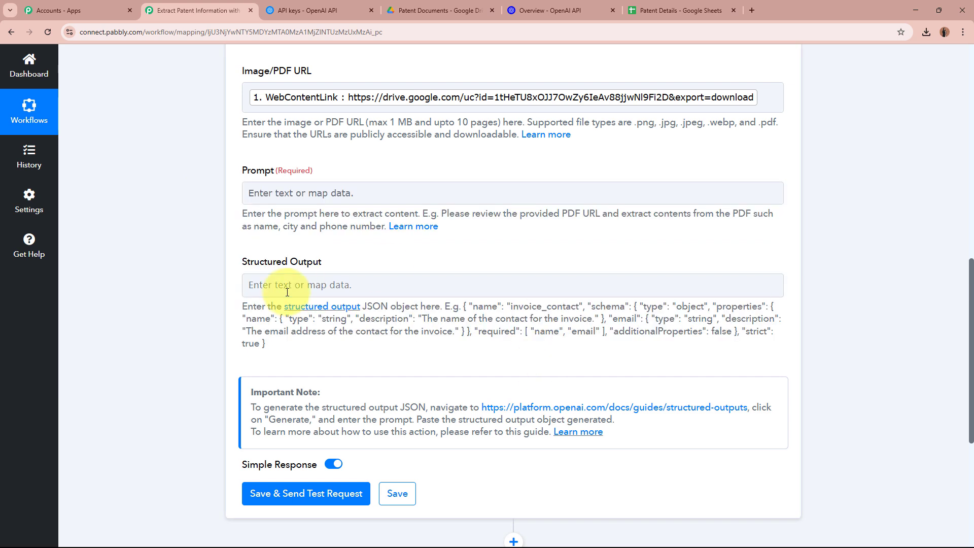
# - Enter the prompt 'I want to Extract some details from the above PDF File.'
pyautogui.moveTo(365, 309); pyautogui.dragTo(420, 308)
pyautogui.click(420, 308)
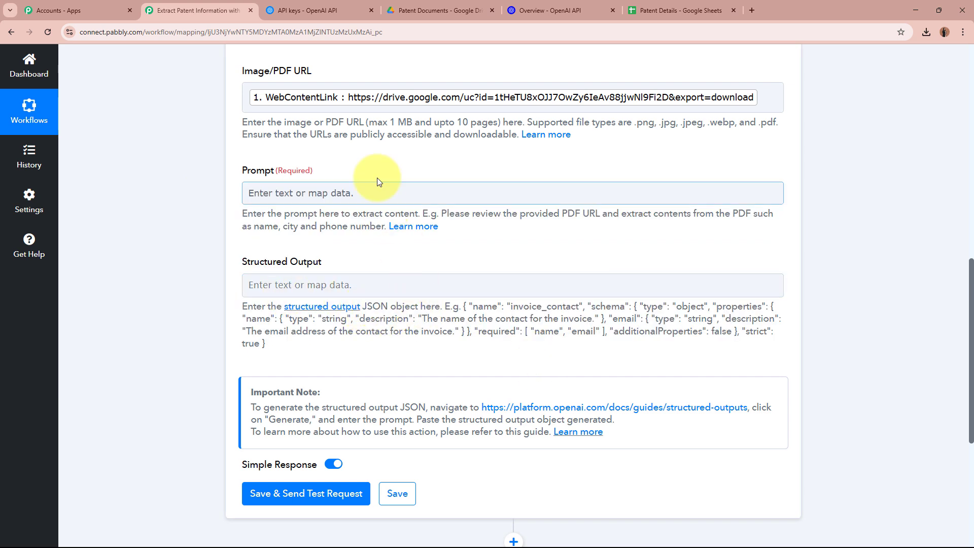
pyautogui.click(340, 192)
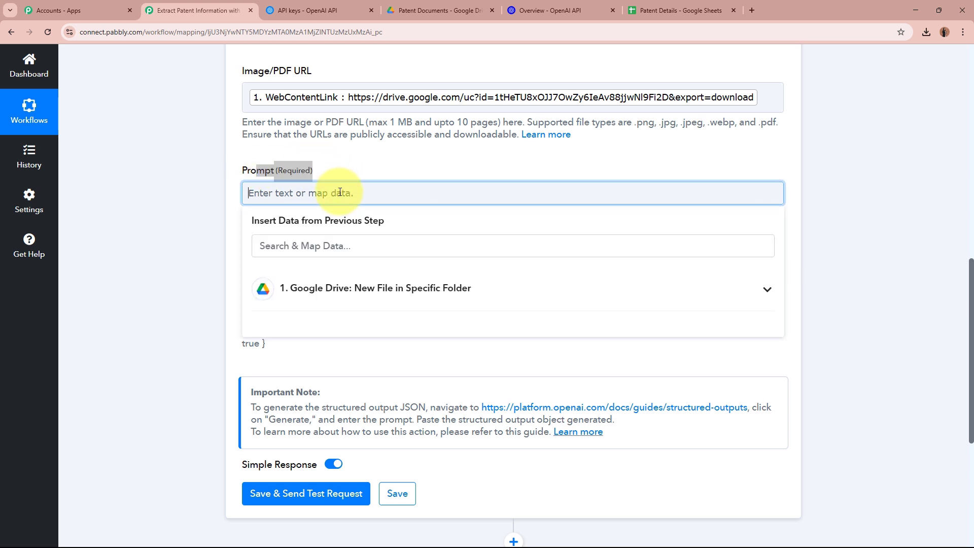
pyautogui.write('I want to Extract some details from the above PDF File')
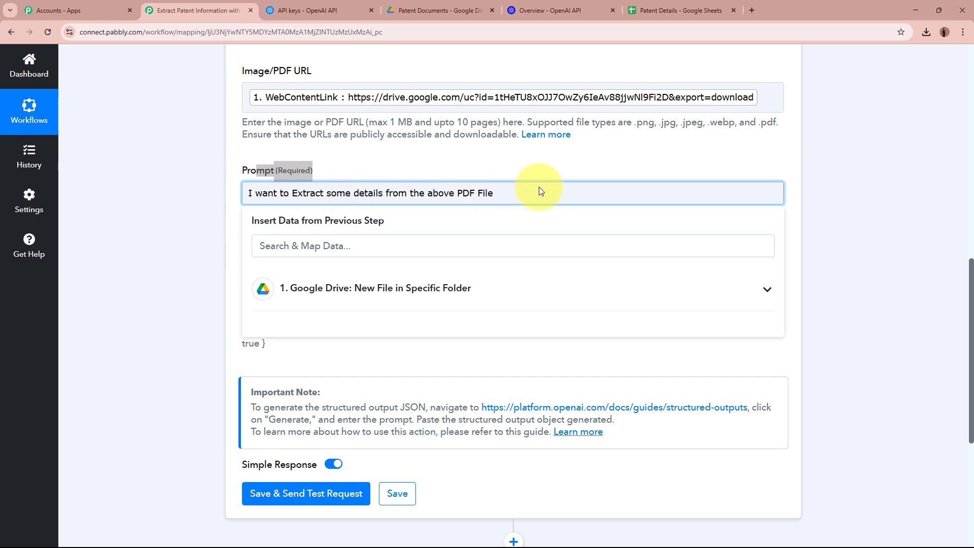
pyautogui.write('.')
pyautogui.click(217, 227)
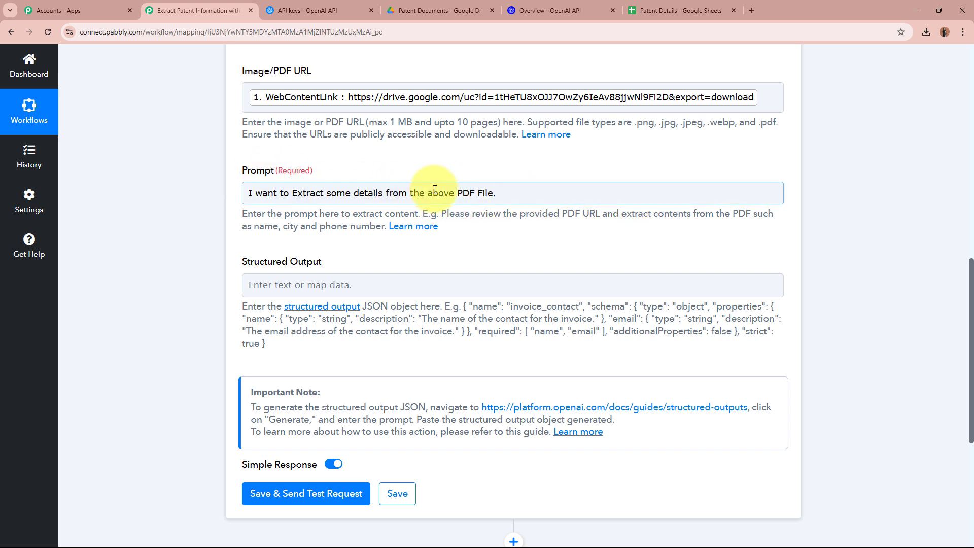
# - Inspect the still-empty Structured Output field and its Important Note
pyautogui.scroll(-1, 435, 189)
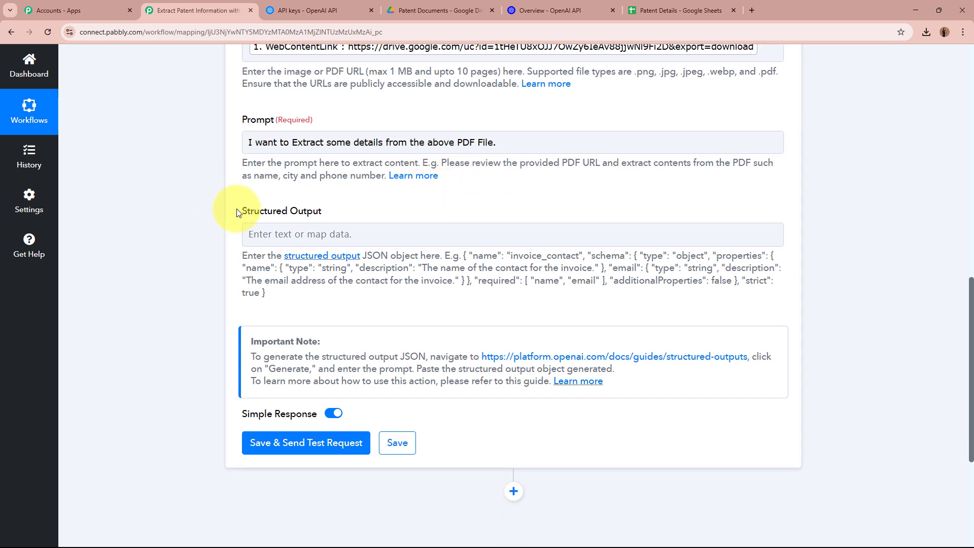
pyautogui.moveTo(236, 208); pyautogui.dragTo(330, 211)
pyautogui.click(103, 208)
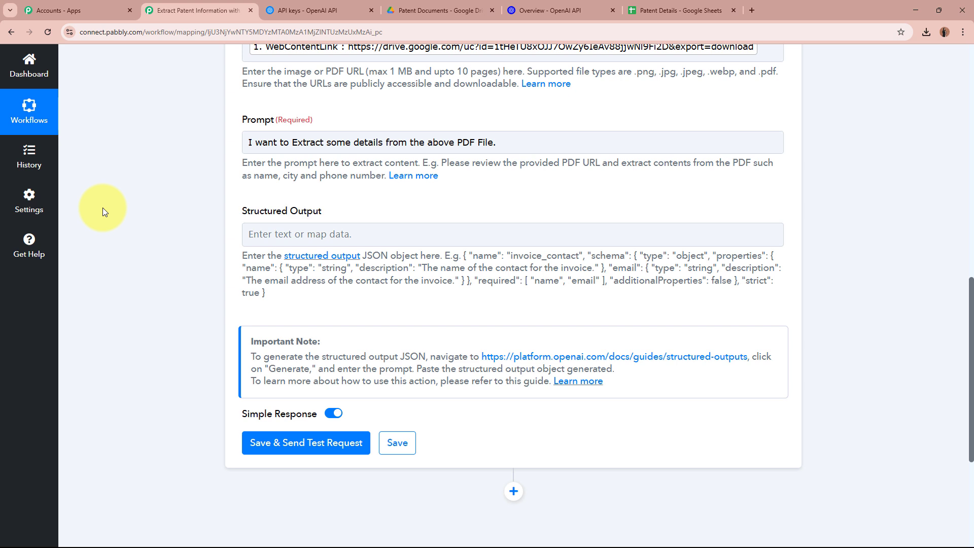
pyautogui.click(343, 234)
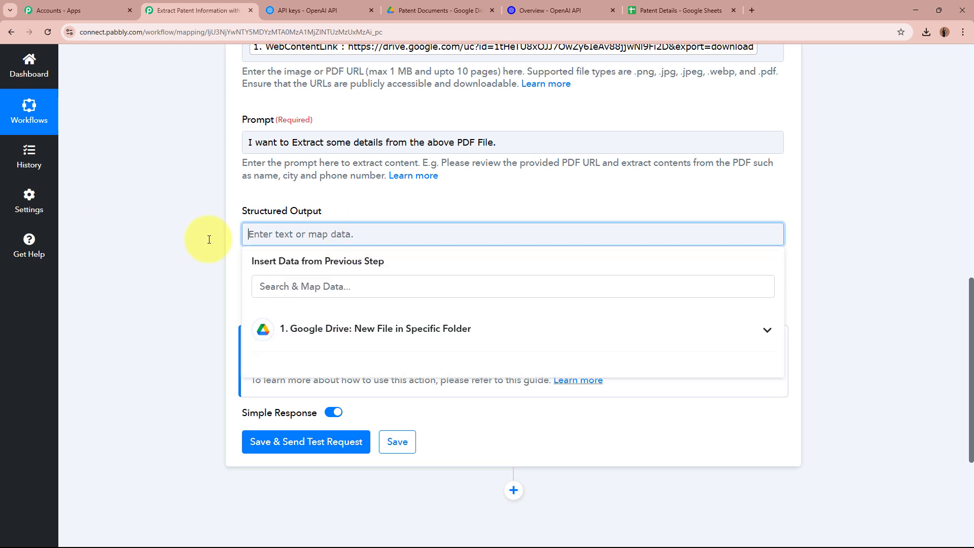
pyautogui.click(154, 246)
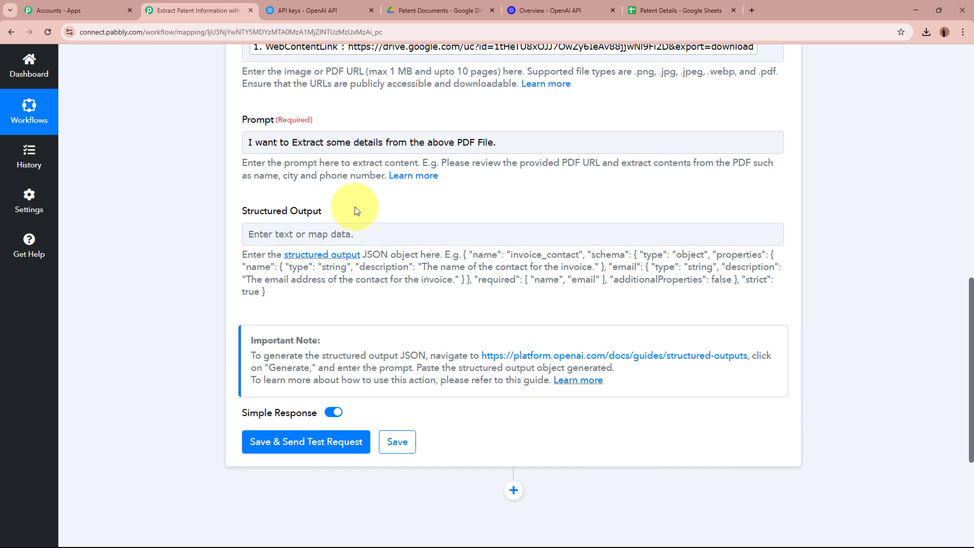
pyautogui.tripleClick(299, 340)
pyautogui.click(305, 341)
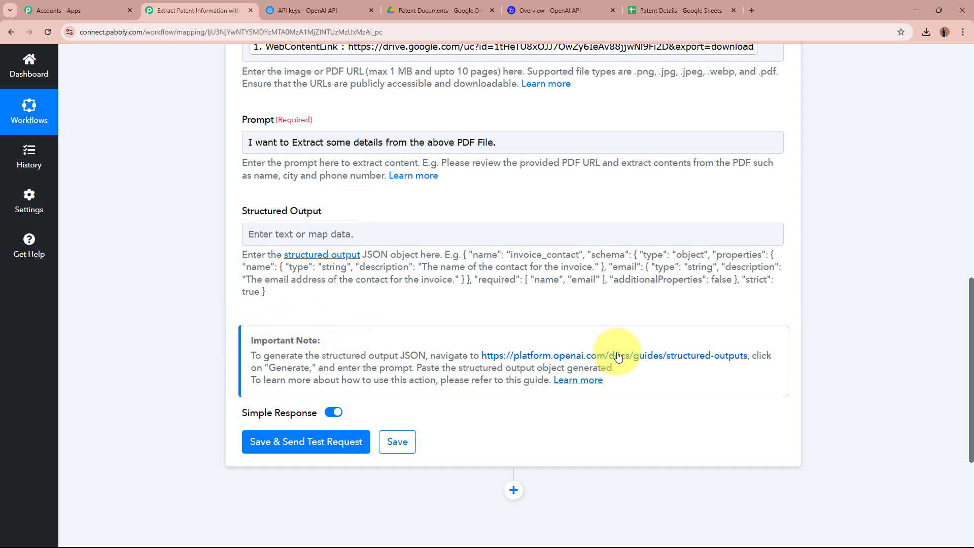
# - Open OpenAI's Structured Outputs guide from the Important Note link and open its schema generator box
pyautogui.click(639, 359)
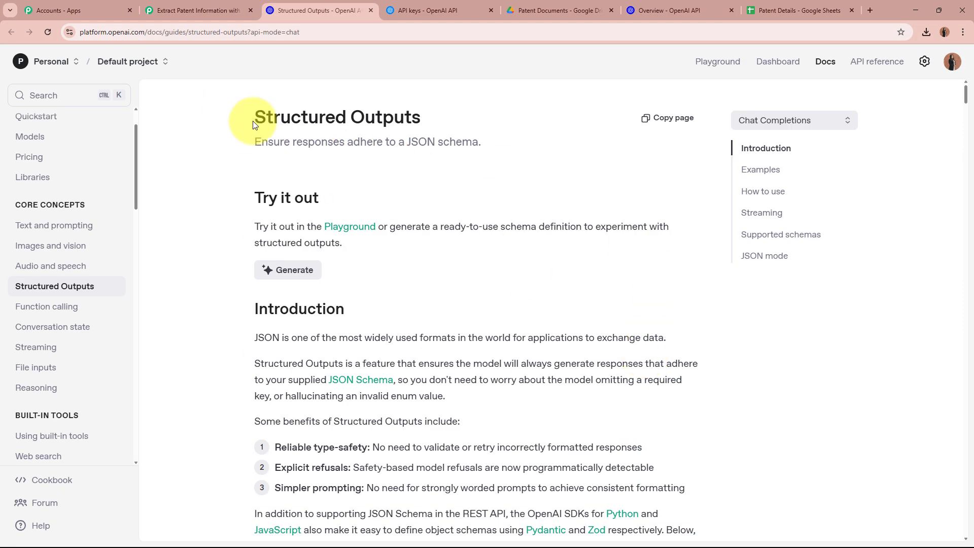
pyautogui.moveTo(246, 116); pyautogui.dragTo(448, 125)
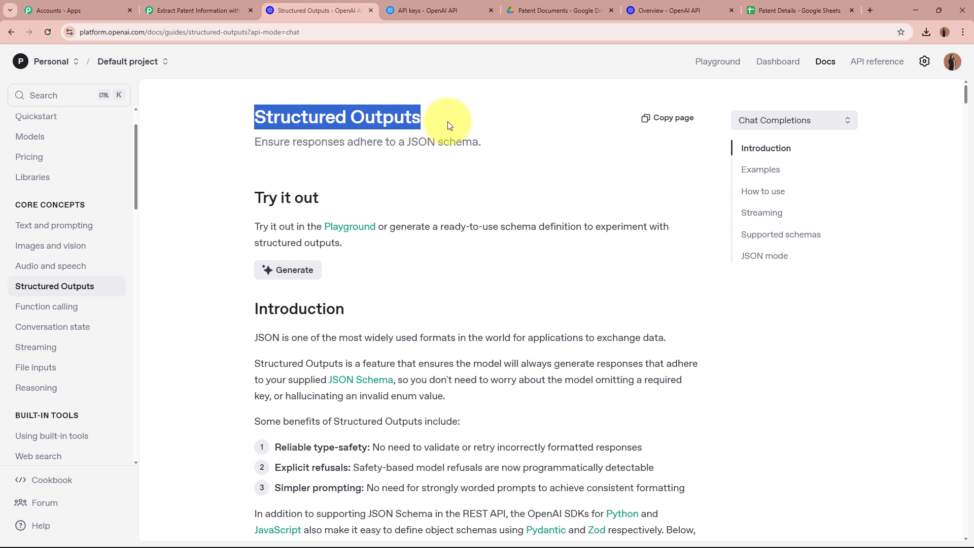
pyautogui.click(448, 123)
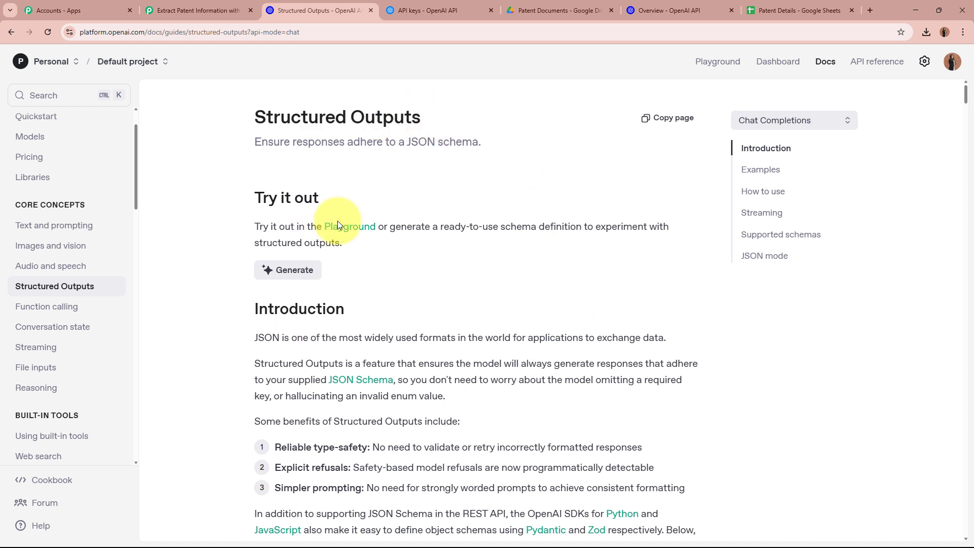
pyautogui.click(293, 278)
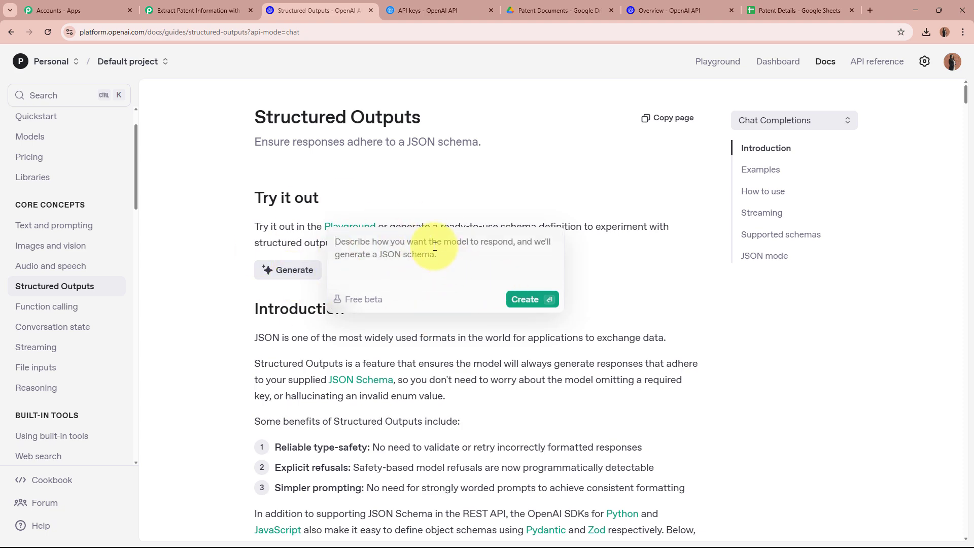
pyautogui.click(198, 11)
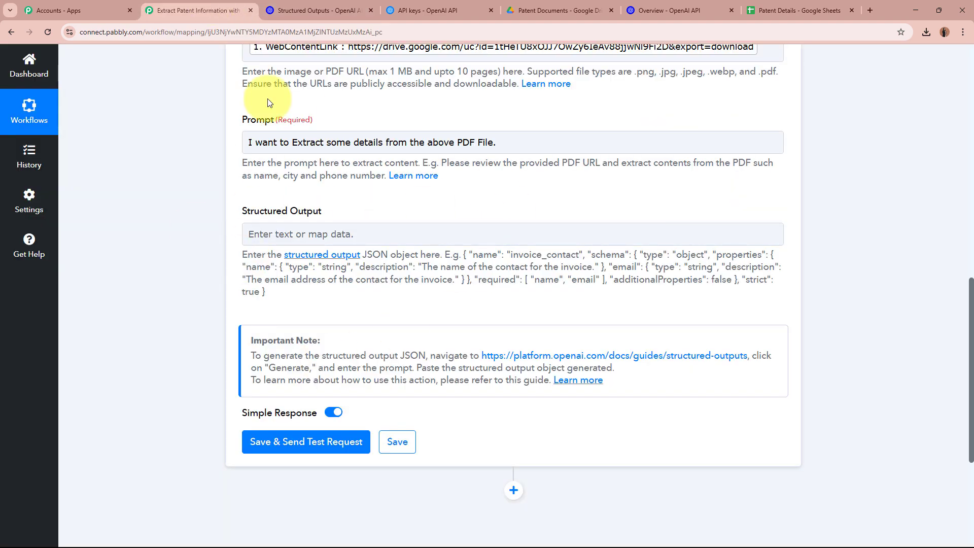
pyautogui.click(312, 10)
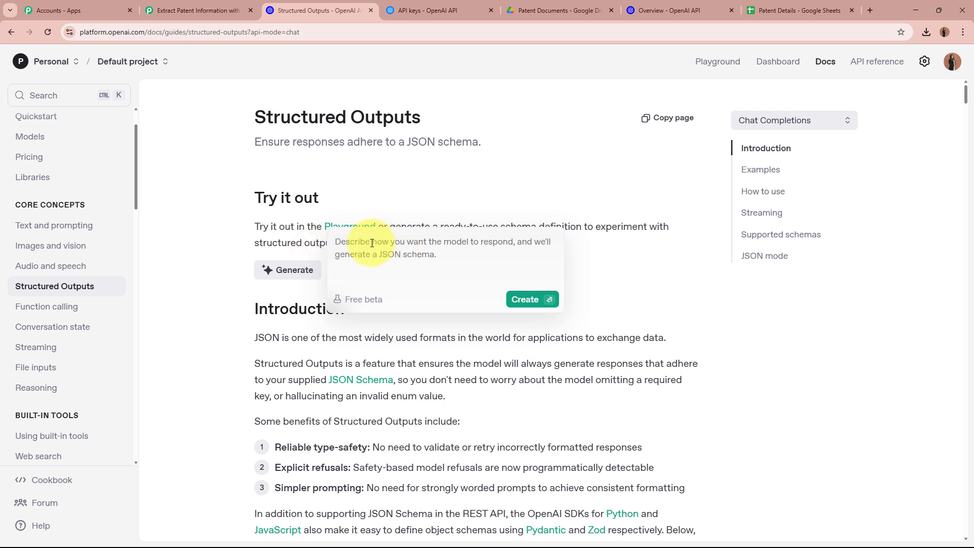
# - Open Notepad and start the Inventor's Full Name entry with type Text
pyautogui.moveTo(435, 533)
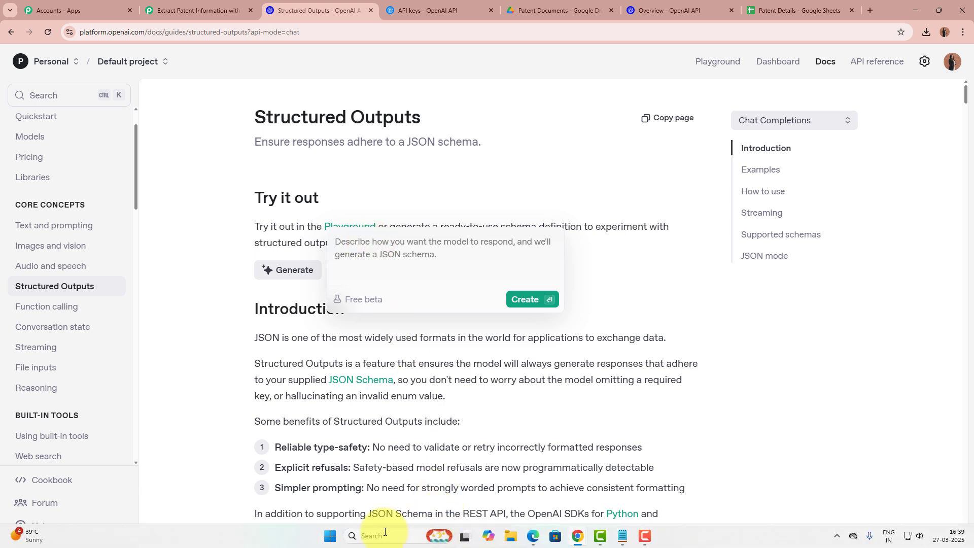
pyautogui.click(385, 536)
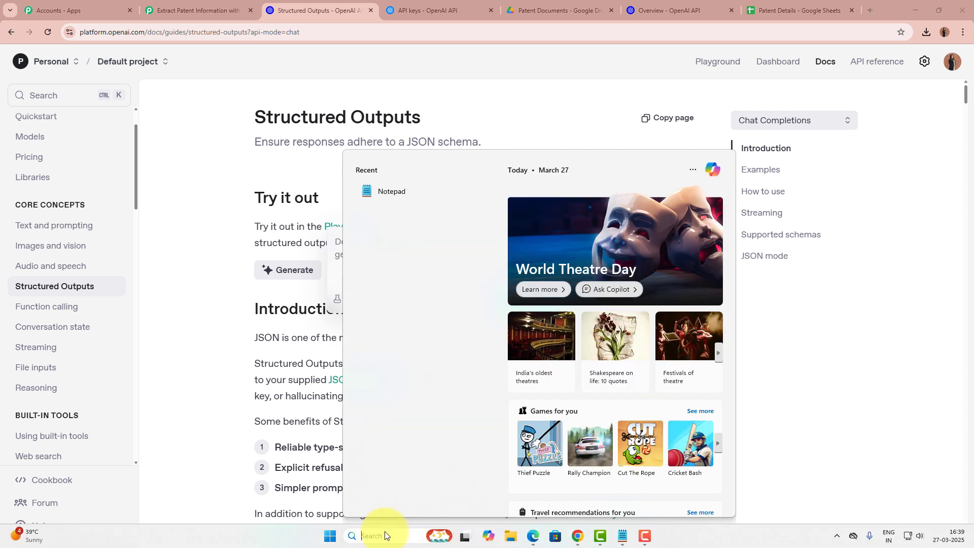
pyautogui.click(413, 188)
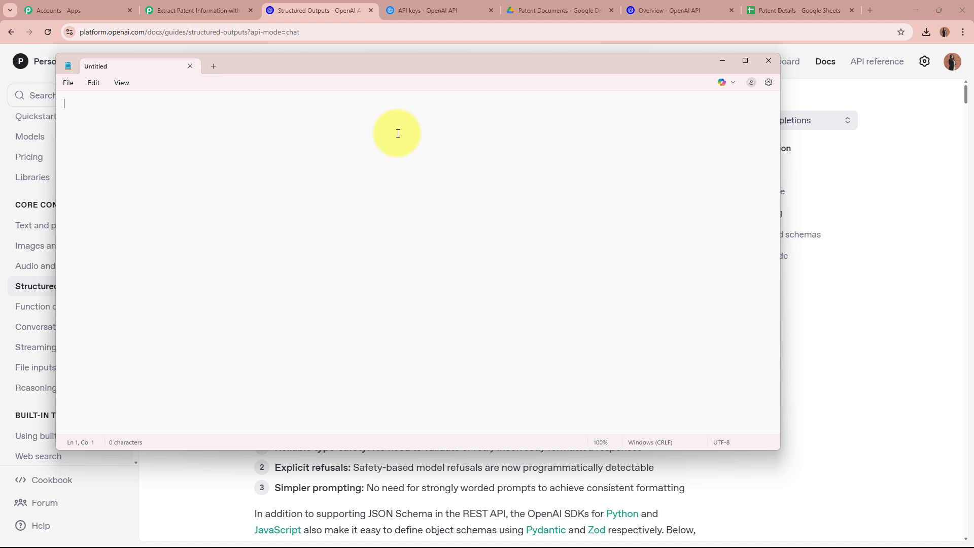
pyautogui.write("Inevtor's Full Na")
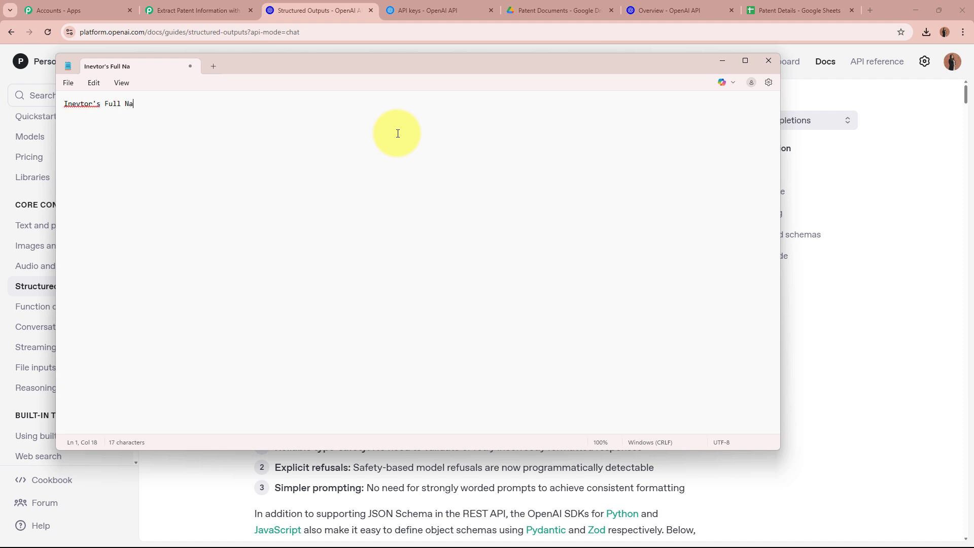
pyautogui.write('en')
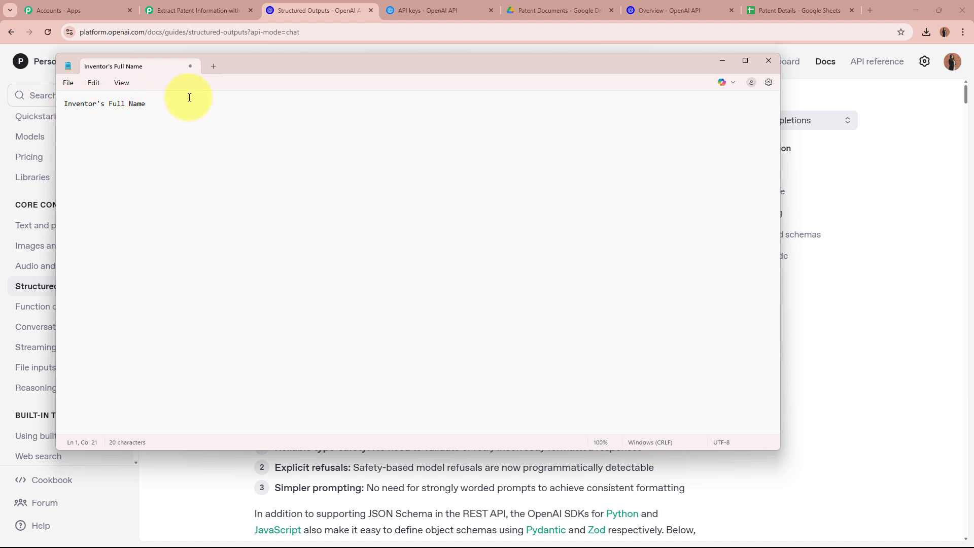
pyautogui.press('Return')
pyautogui.write('tEX')
pyautogui.press('BackSpace')
pyautogui.press('BackSpace')
pyautogui.press('BackSpace')
pyautogui.press('BackSpace')
pyautogui.write('Text')
pyautogui.press('Left')
pyautogui.press('Left')
pyautogui.press('Left')
pyautogui.press('Left')
pyautogui.press('Left')
pyautogui.press('BackSpace')
pyautogui.write('f')
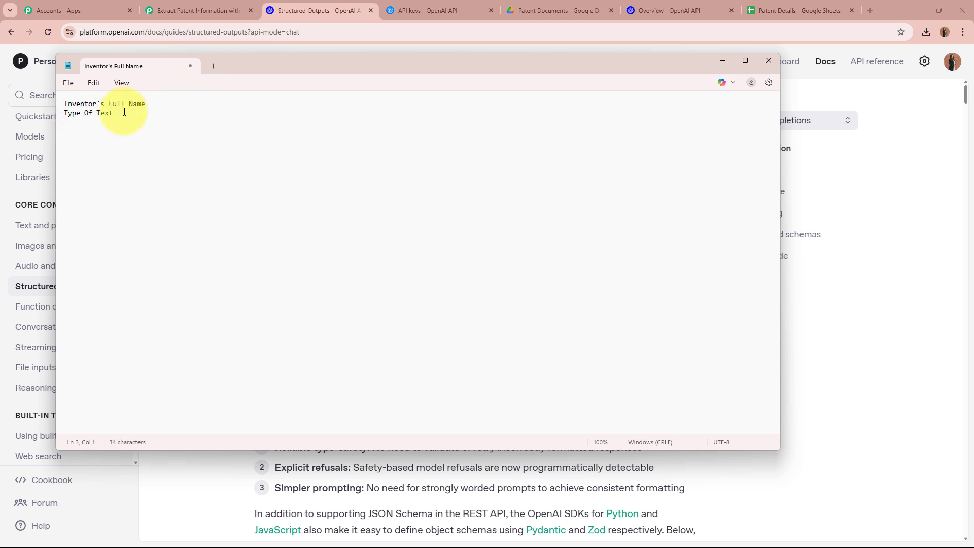
pyautogui.press('BackSpace')
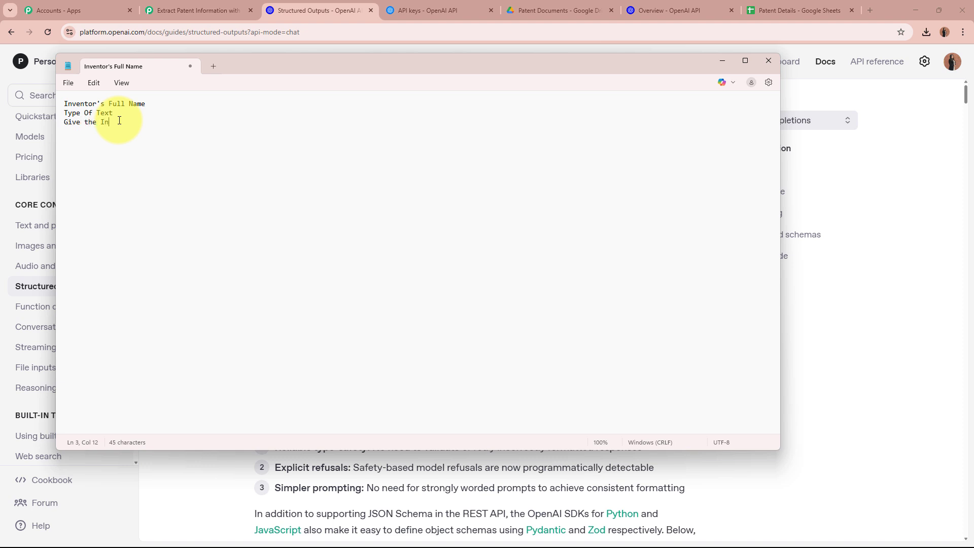
# - Finish Inventor's Full Name and add Inventor's Full Address, type Text, with its description
pyautogui.write("or's Full Name")
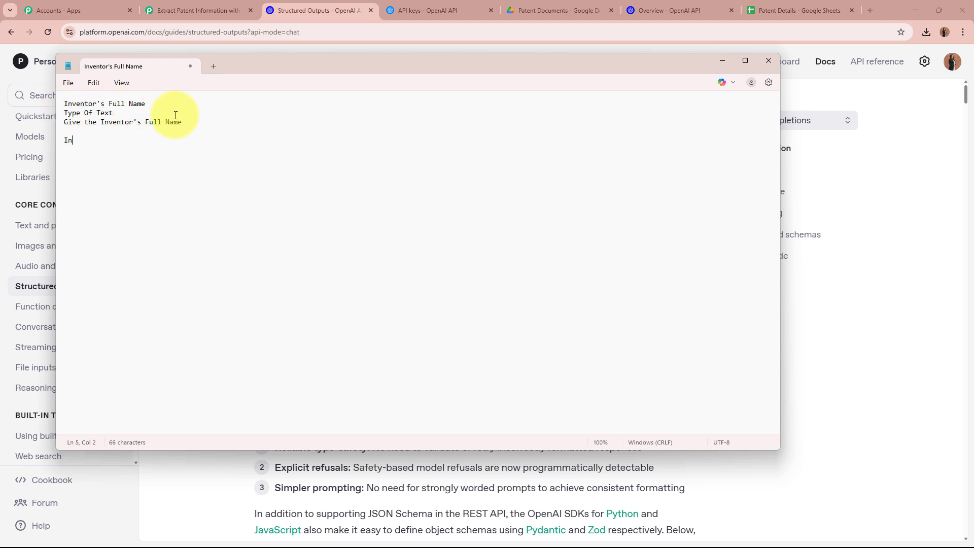
pyautogui.write('t')
pyautogui.write("or's Address")
pyautogui.write(' Type of ')
pyautogui.write('Text Give ')
pyautogui.write("the Inventor's F")
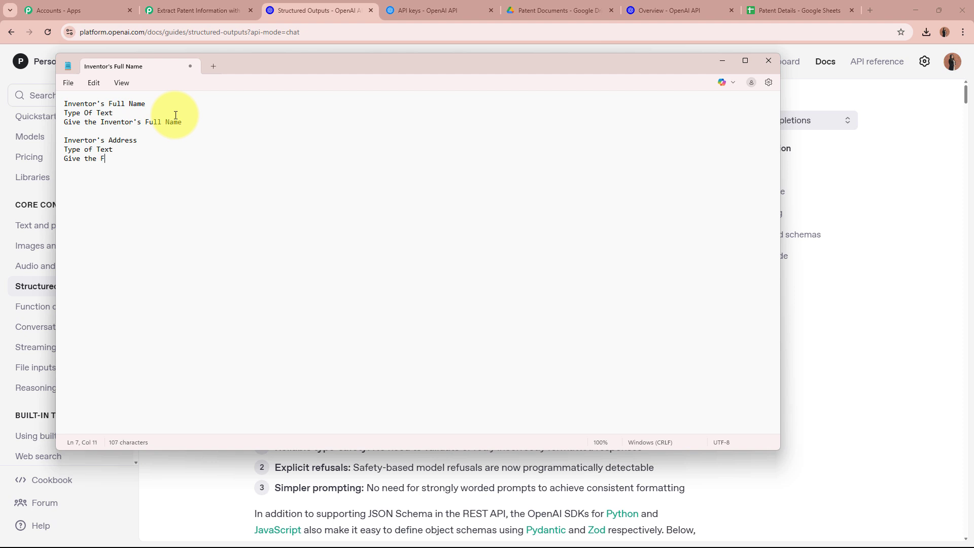
pyautogui.press('BackSpace')
pyautogui.write("Inventor's Full Address")
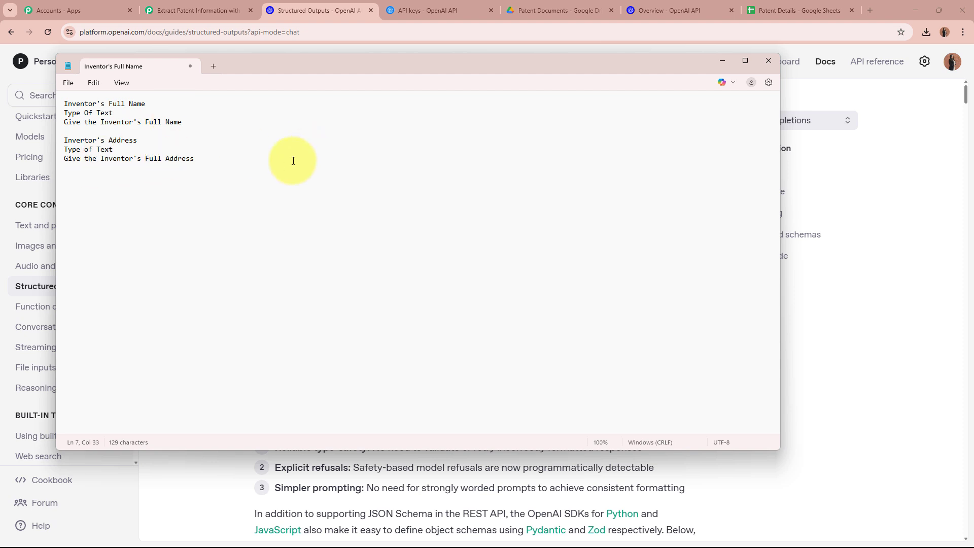
pyautogui.press('Return')
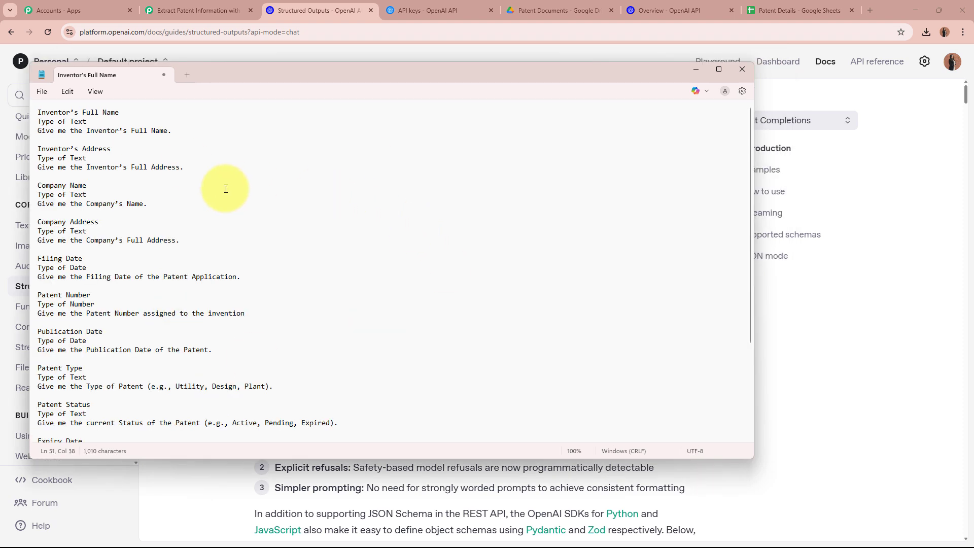
# - Review the Company Address, Filing Date, Publication Date, Patent Type and Expiry Date entries
pyautogui.scroll(-5, 223, 190)
pyautogui.scroll(5, 221, 193)
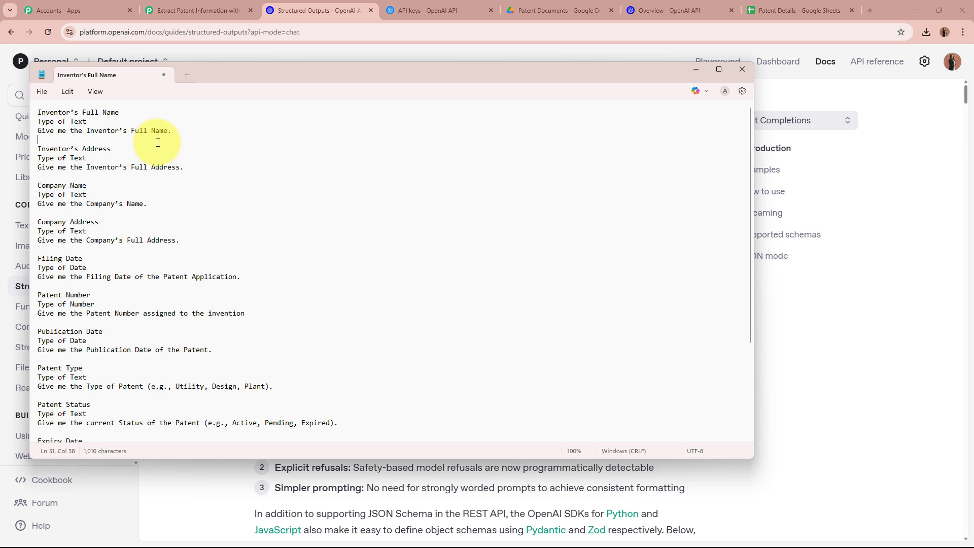
pyautogui.click(125, 221)
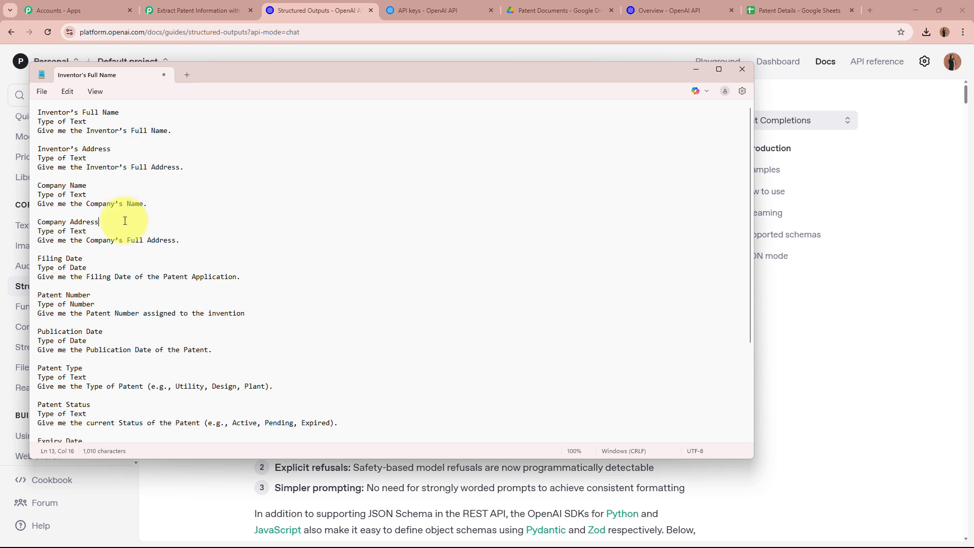
pyautogui.click(119, 258)
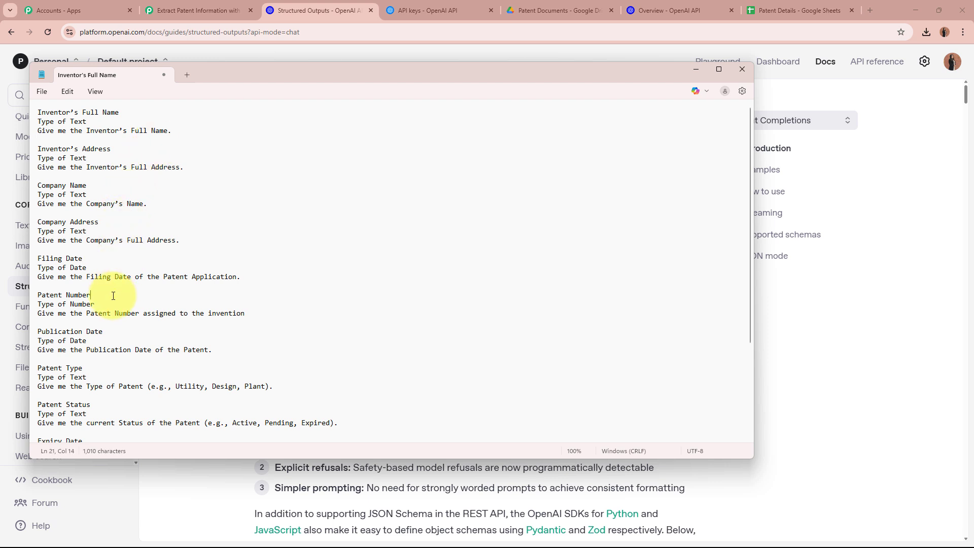
pyautogui.click(114, 331)
pyautogui.scroll(-3, 114, 324)
pyautogui.click(117, 295)
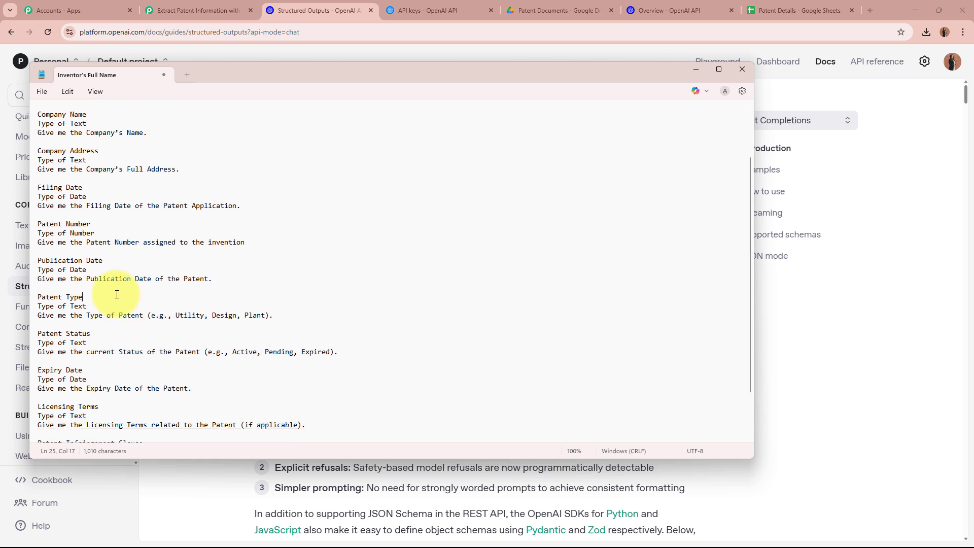
pyautogui.click(118, 372)
# - Check Licensing Terms, Patent Infringement Clause and Summary of Patent, then select the whole list
pyautogui.scroll(-2, 117, 369)
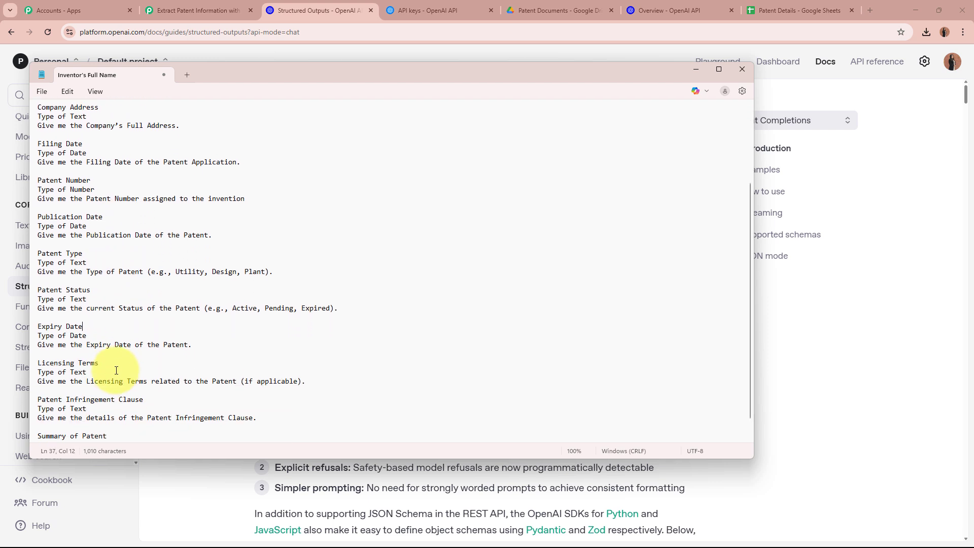
pyautogui.scroll(-1, 116, 370)
pyautogui.click(122, 354)
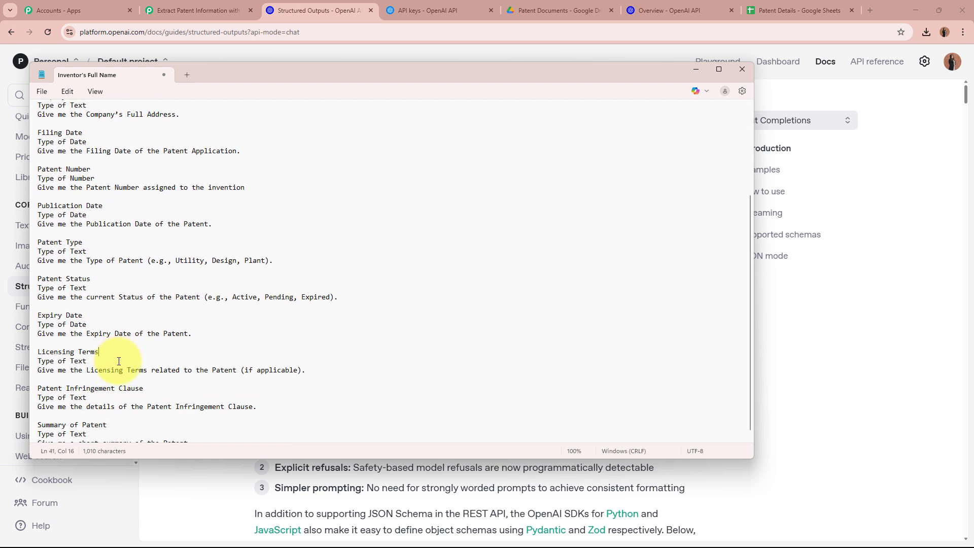
pyautogui.click(143, 383)
pyautogui.click(123, 417)
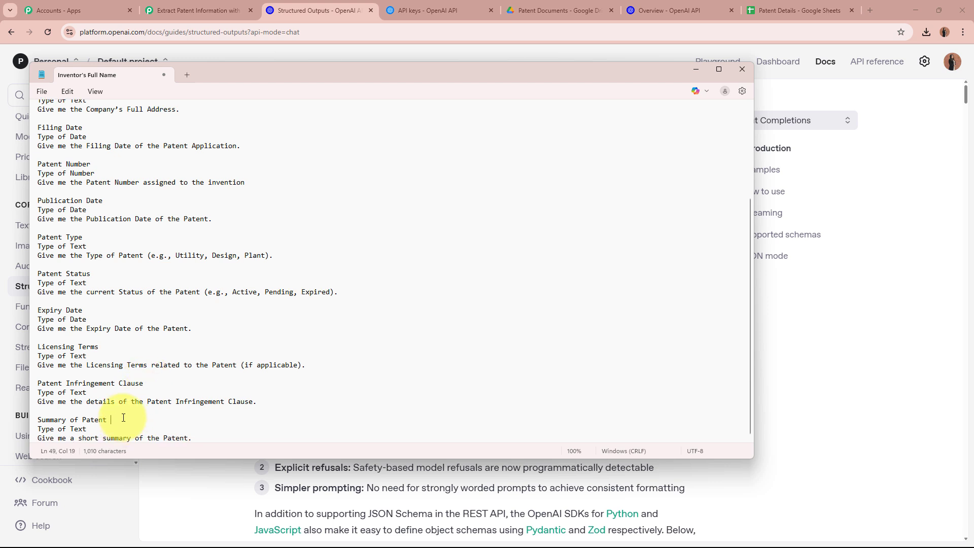
pyautogui.scroll(5, 238, 284)
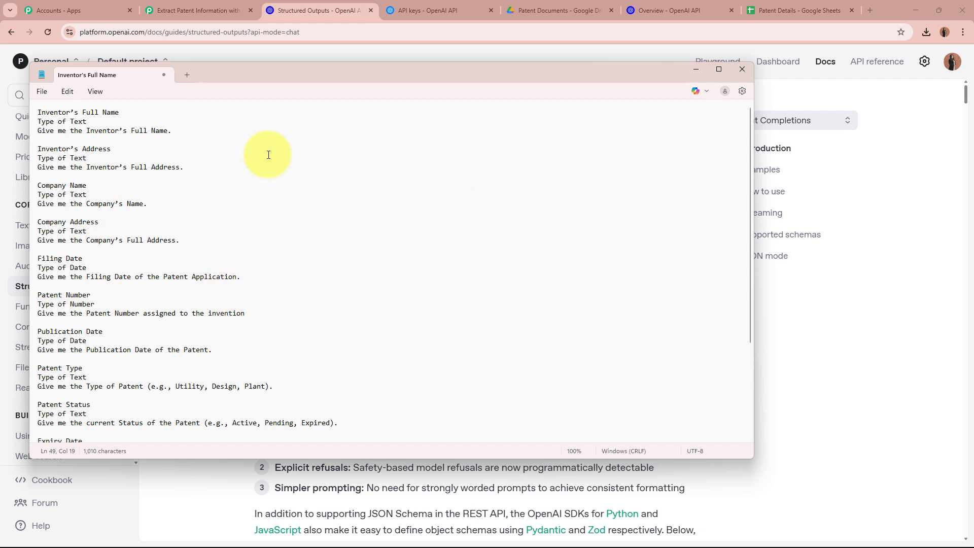
pyautogui.hotkey('ctrl', 'a')
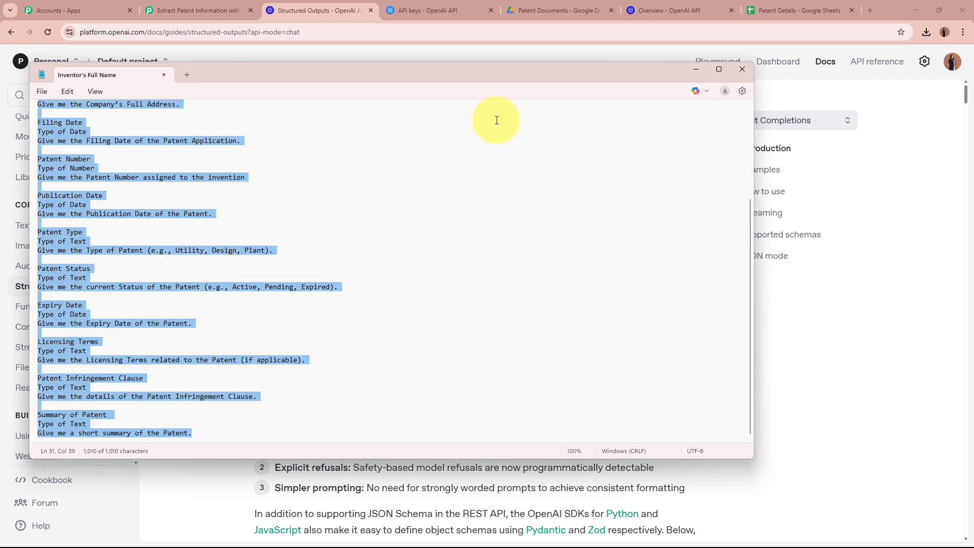
# - Generate a patent_information JSON schema from the pasted field list and copy it
pyautogui.click(701, 71)
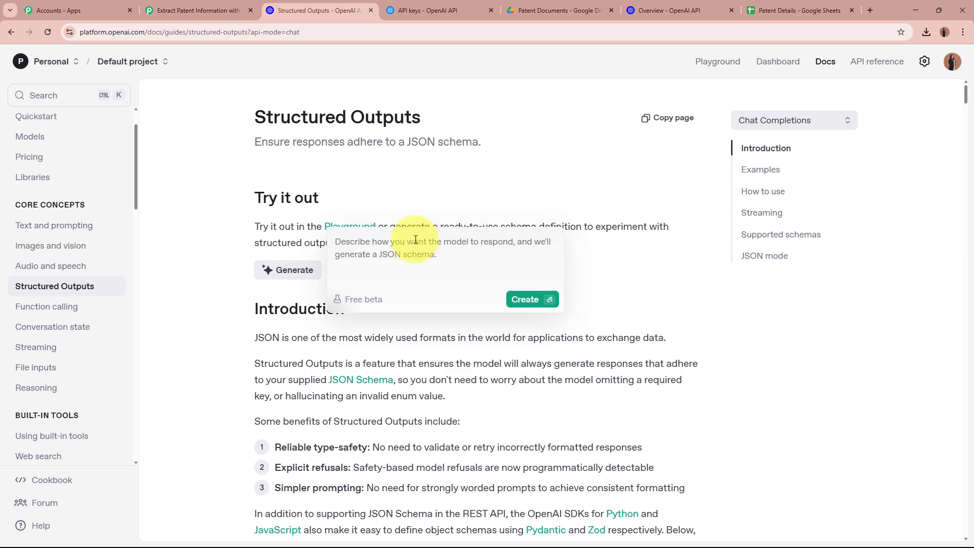
pyautogui.hotkey('ctrl', 'v')
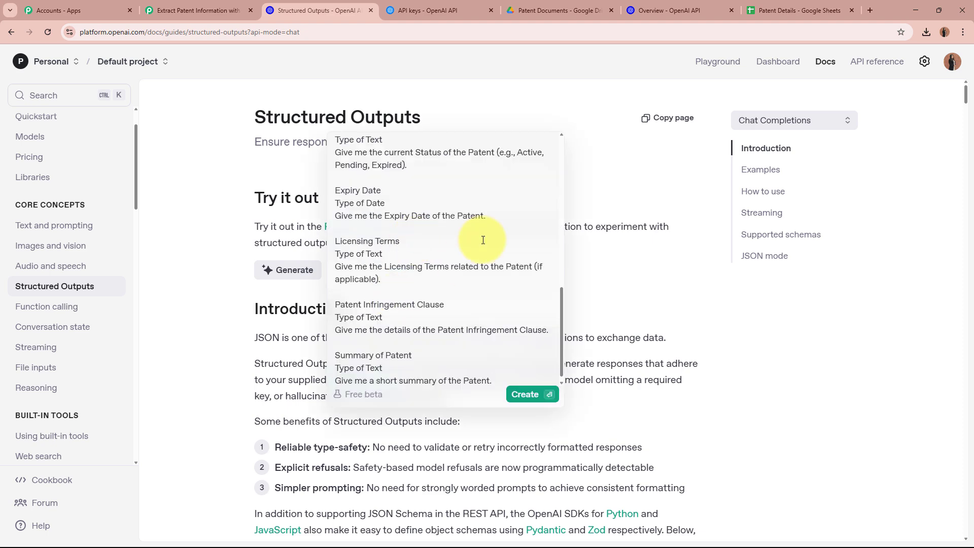
pyautogui.click(523, 399)
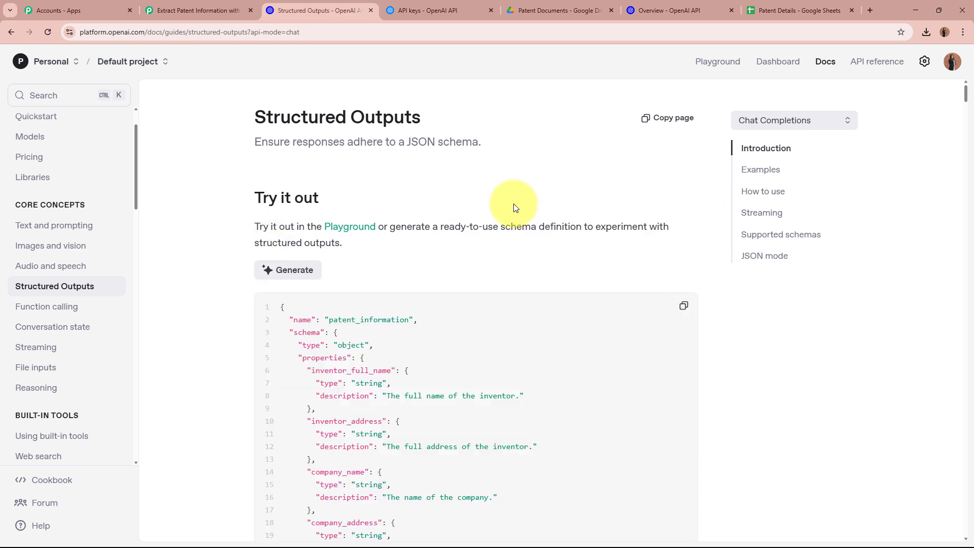
pyautogui.scroll(-3, 514, 207)
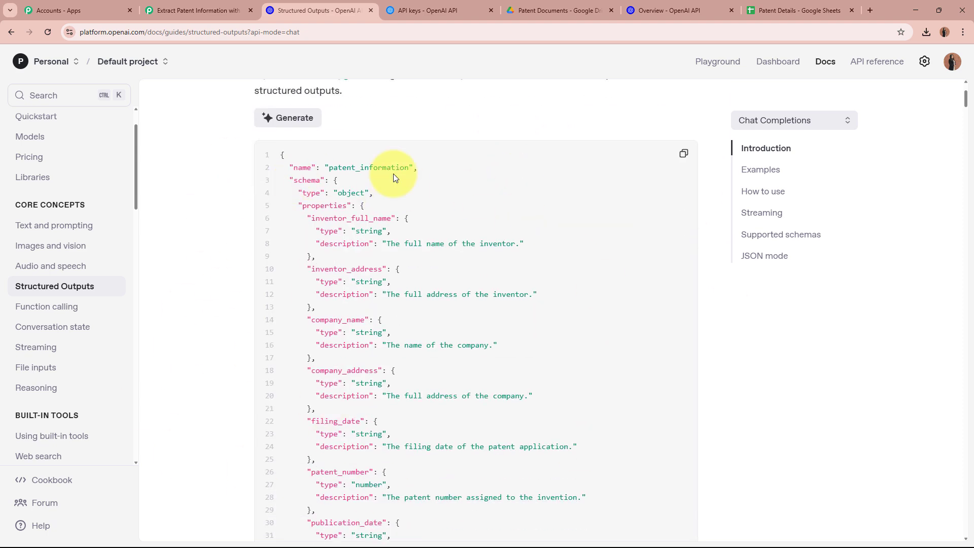
pyautogui.click(682, 161)
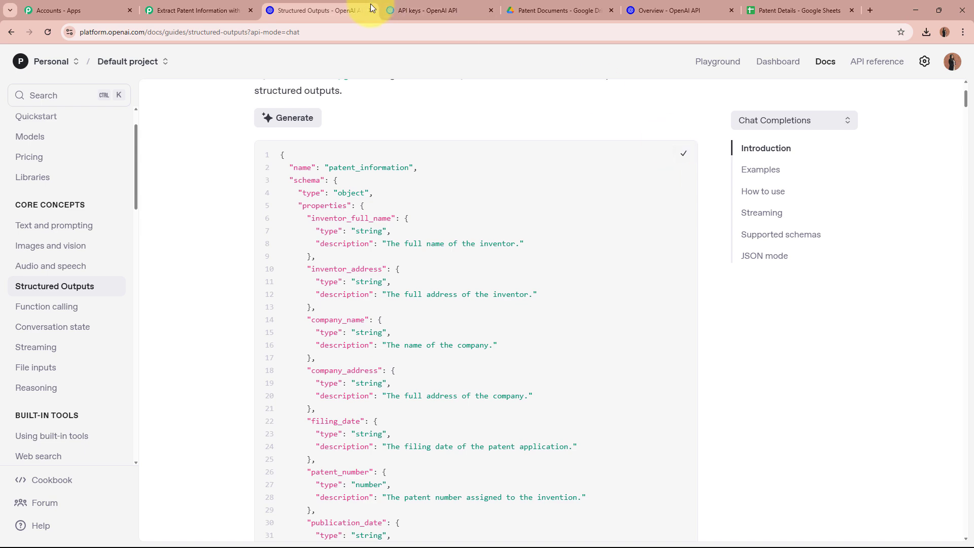
pyautogui.click(371, 9)
pyautogui.click(354, 234)
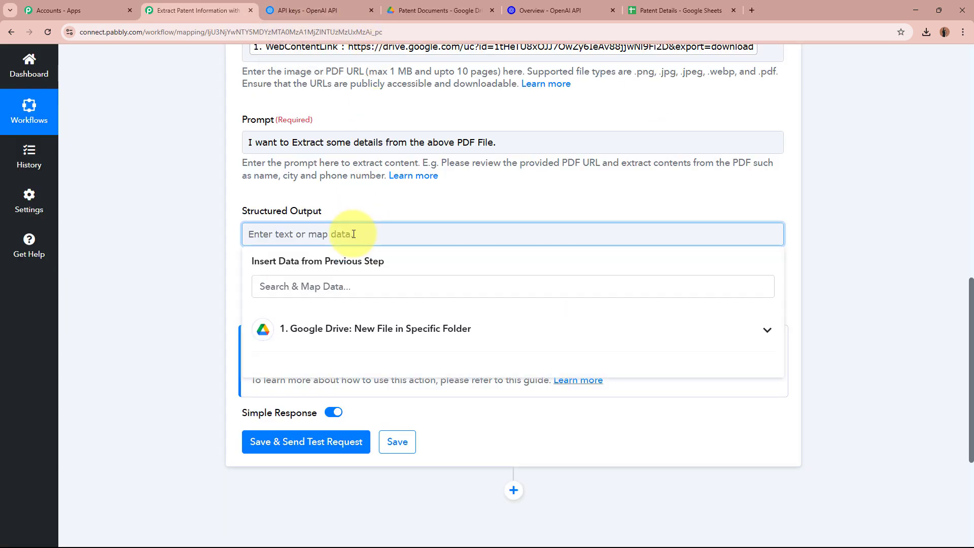
# - Paste the patent_information schema into Structured Output and run Save & Send Test Request
pyautogui.hotkey('ctrl', 'v')
pyautogui.click(217, 260)
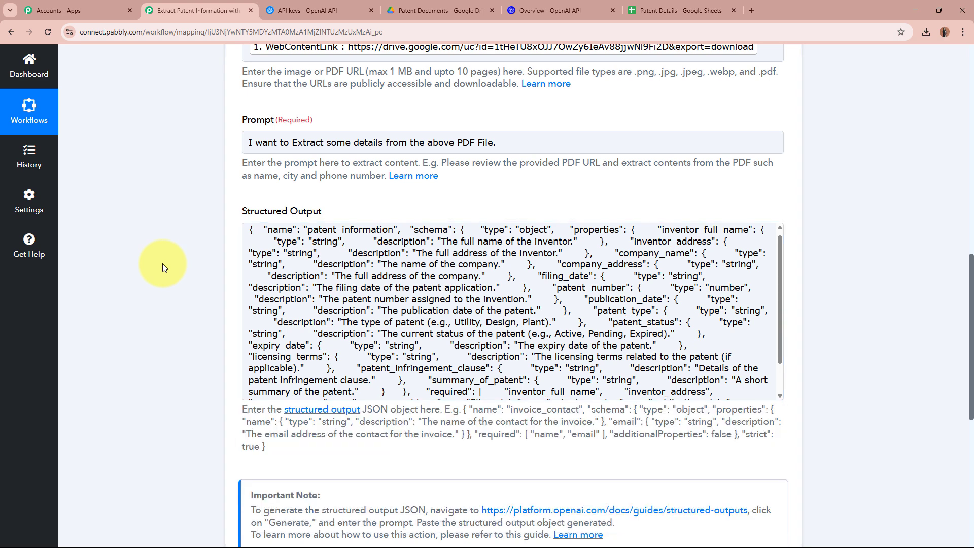
pyautogui.scroll(-2, 394, 303)
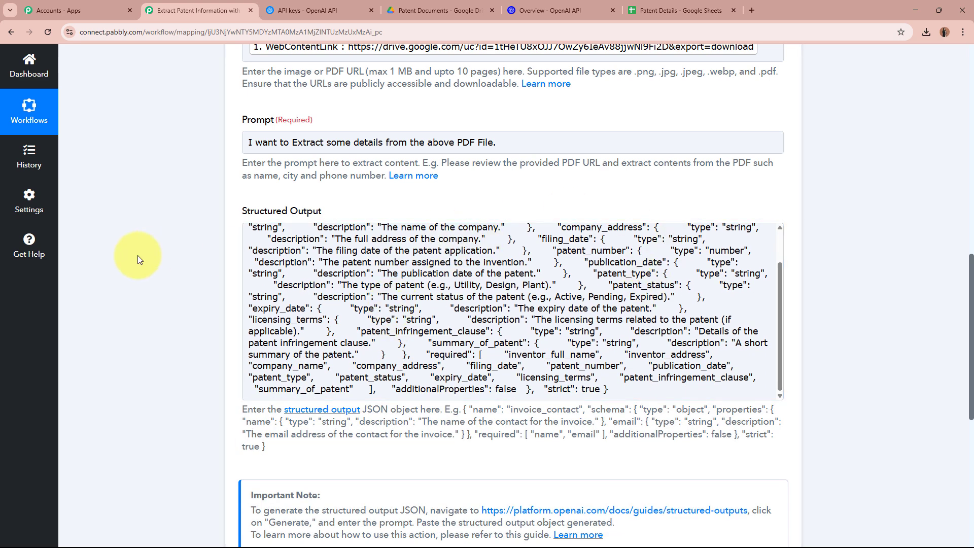
pyautogui.scroll(4, 138, 255)
pyautogui.scroll(-7, 138, 254)
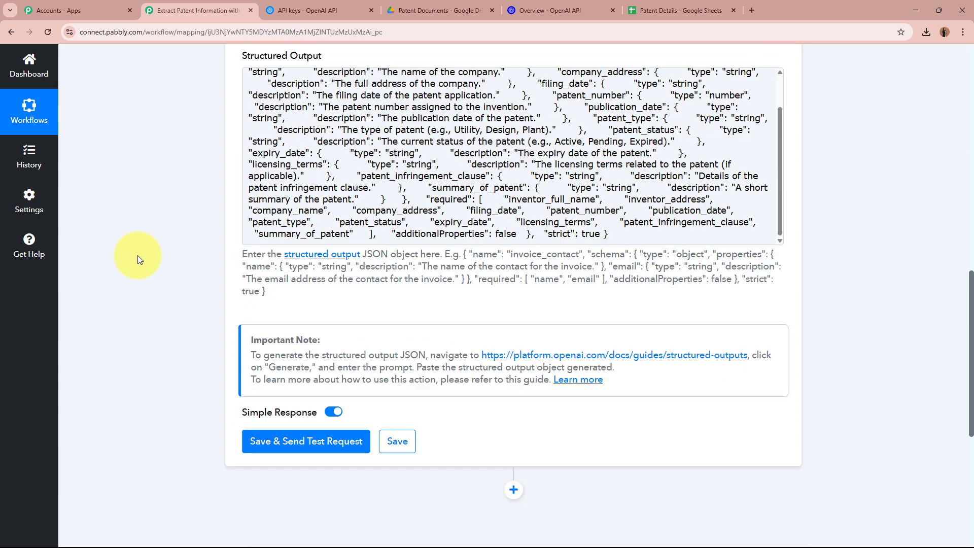
pyautogui.scroll(-4, 138, 255)
pyautogui.click(320, 241)
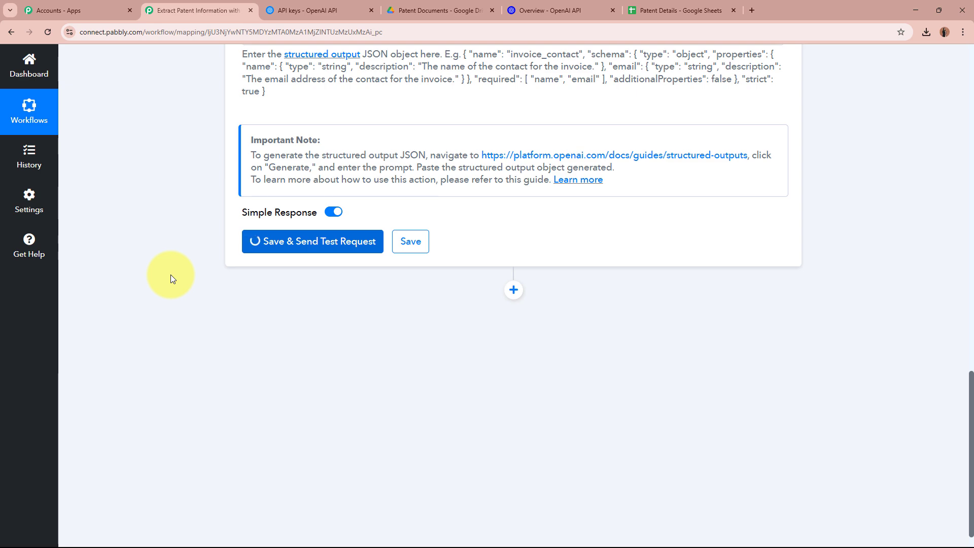
# - Compare the extracted inventor name with the name in the patent PDF
pyautogui.scroll(-1, 892, 381)
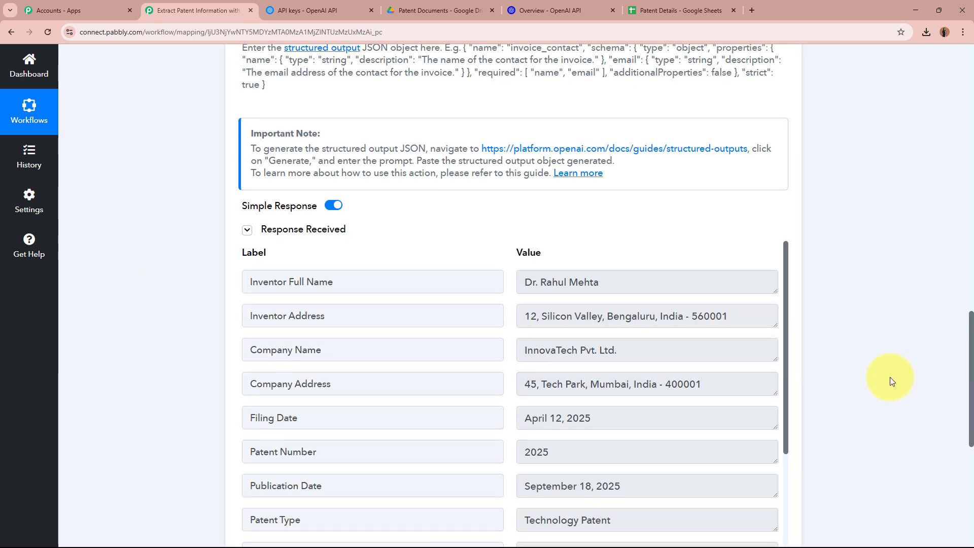
pyautogui.scroll(-3, 893, 381)
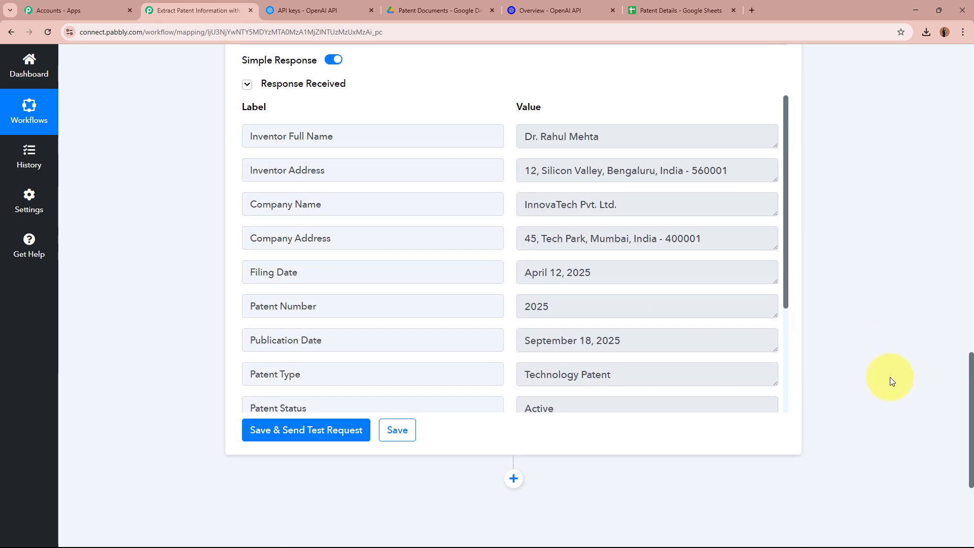
pyautogui.click(349, 137)
pyautogui.click(528, 133)
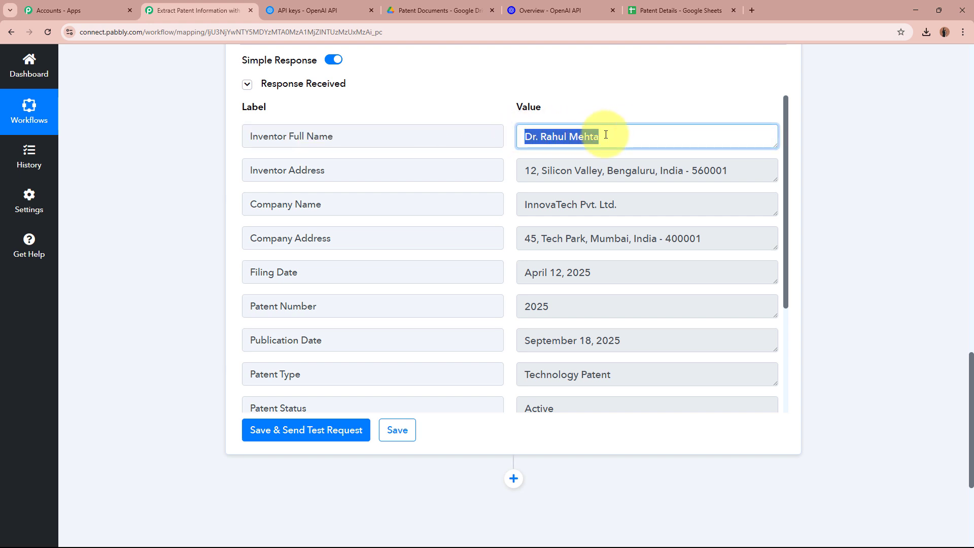
pyautogui.click(430, 7)
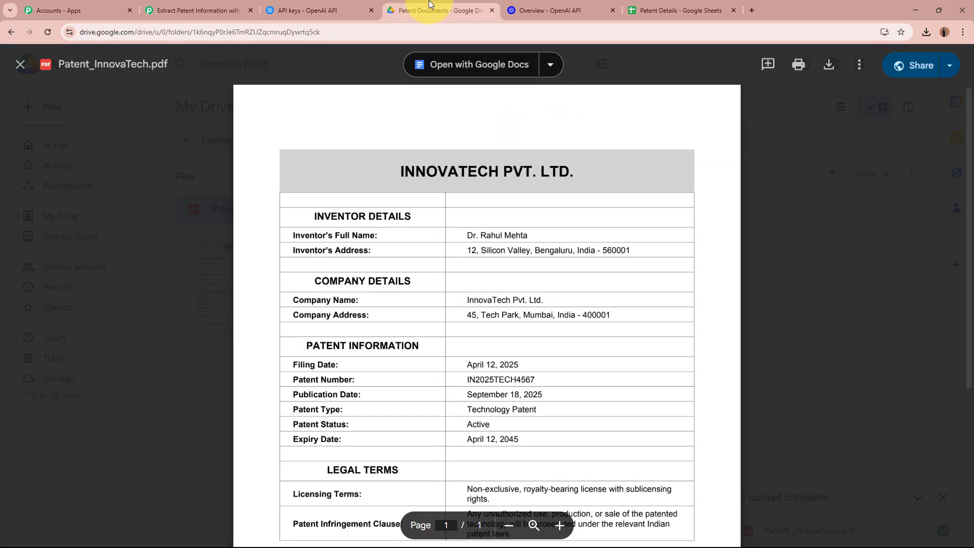
pyautogui.moveTo(464, 235); pyautogui.dragTo(528, 235)
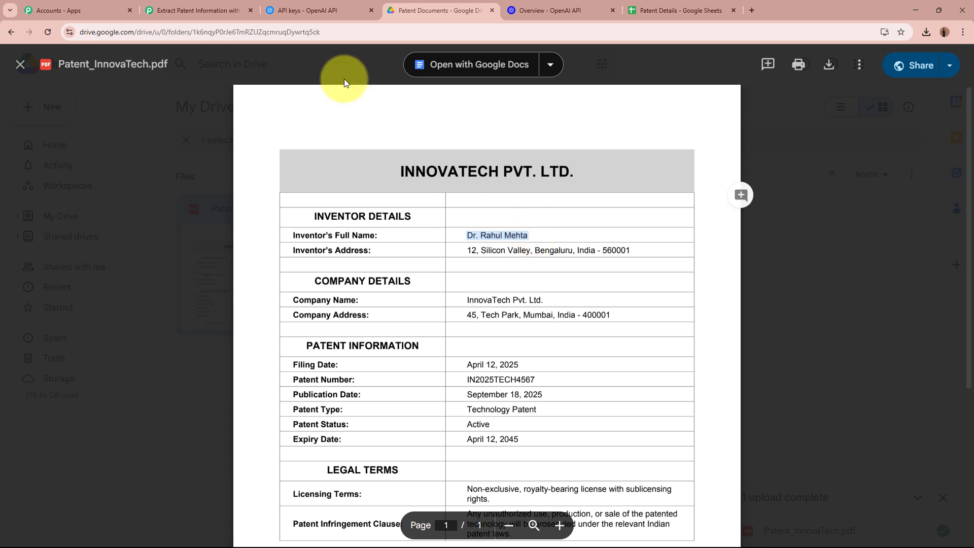
pyautogui.click(196, 9)
# - Check the extracted inventor address, company name, company address and filing date values
pyautogui.moveTo(314, 170); pyautogui.dragTo(247, 171)
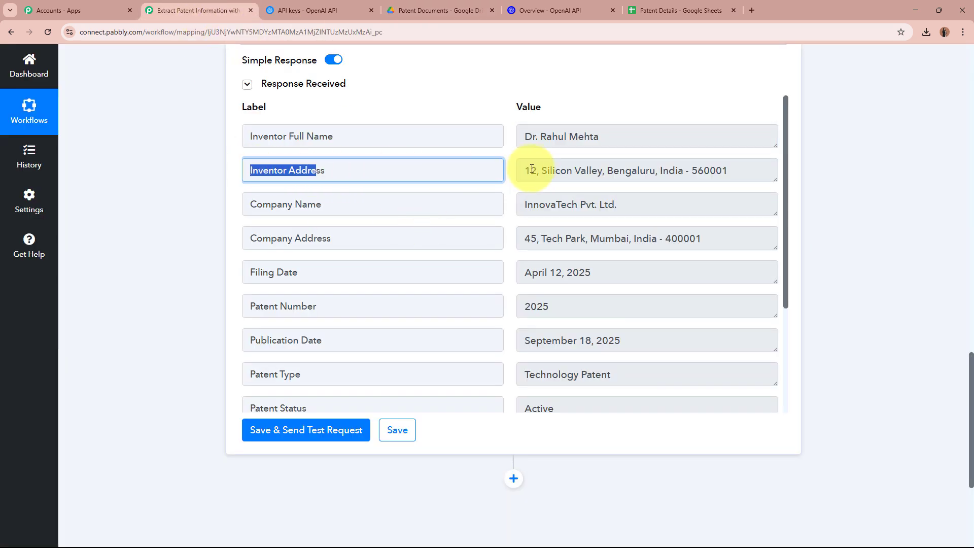
pyautogui.moveTo(541, 171); pyautogui.dragTo(730, 170)
pyautogui.moveTo(250, 204); pyautogui.dragTo(551, 205)
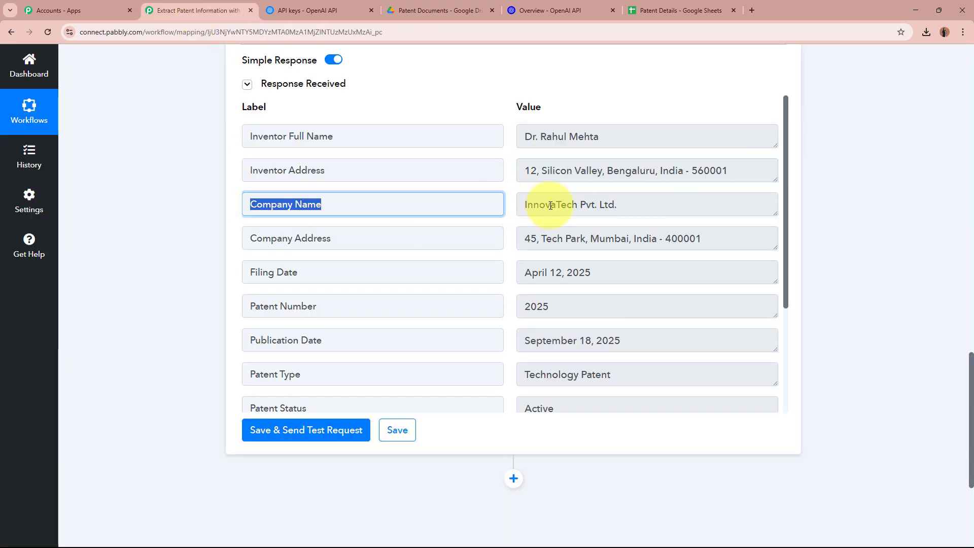
pyautogui.tripleClick(544, 203)
pyautogui.tripleClick(395, 245)
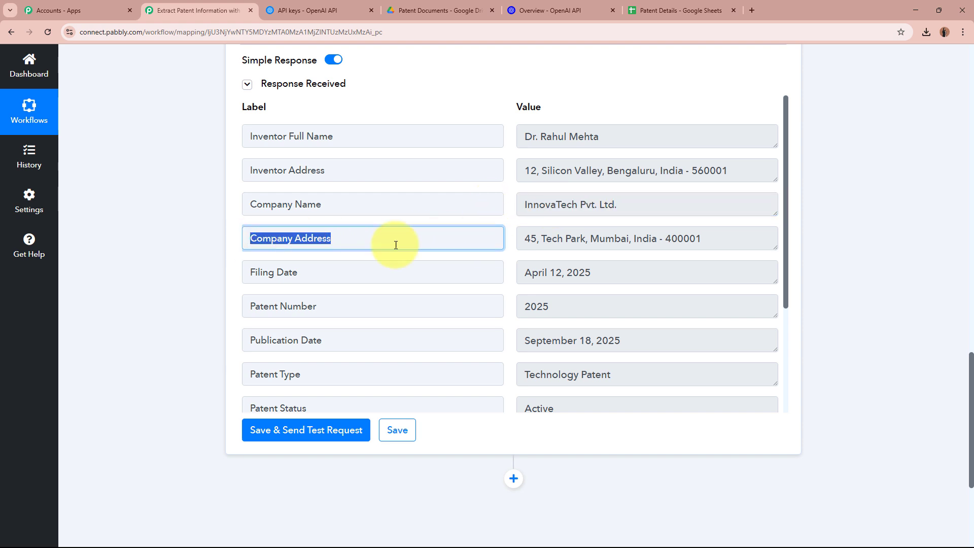
pyautogui.moveTo(706, 239); pyautogui.dragTo(435, 279)
pyautogui.click(223, 269)
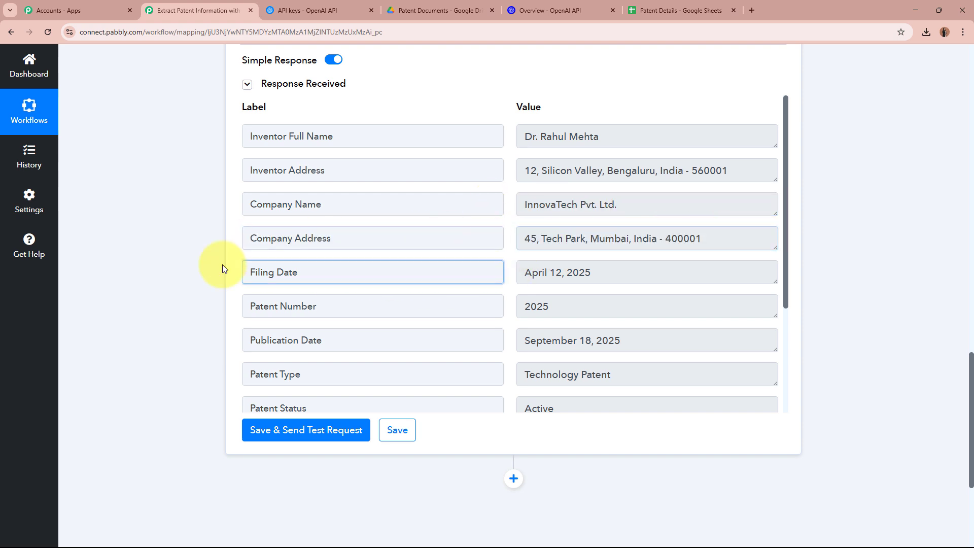
pyautogui.click(602, 272)
pyautogui.tripleClick(578, 272)
# - Verify the Filing Date against the Filing Date line in the source PDF
pyautogui.click(371, 10)
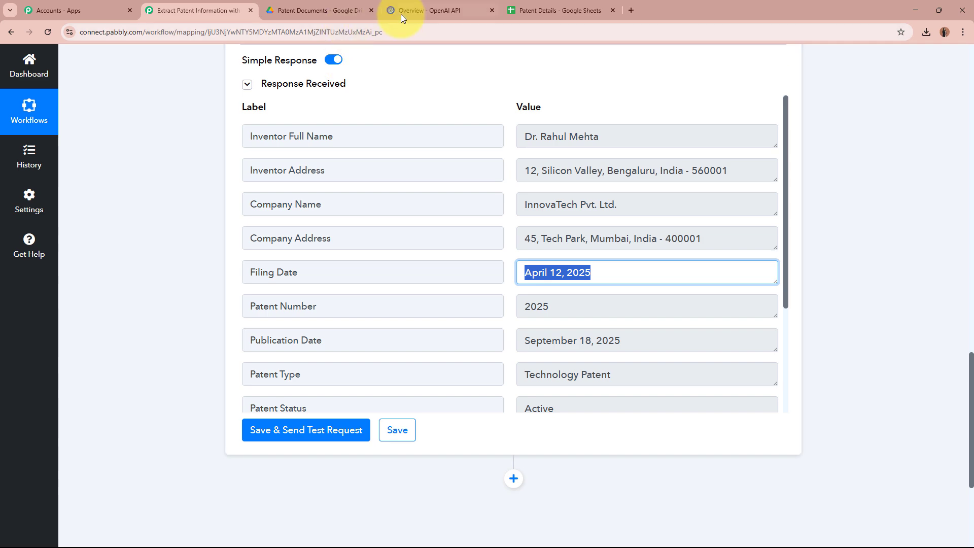
pyautogui.click(325, 11)
pyautogui.scroll(-1, 320, 310)
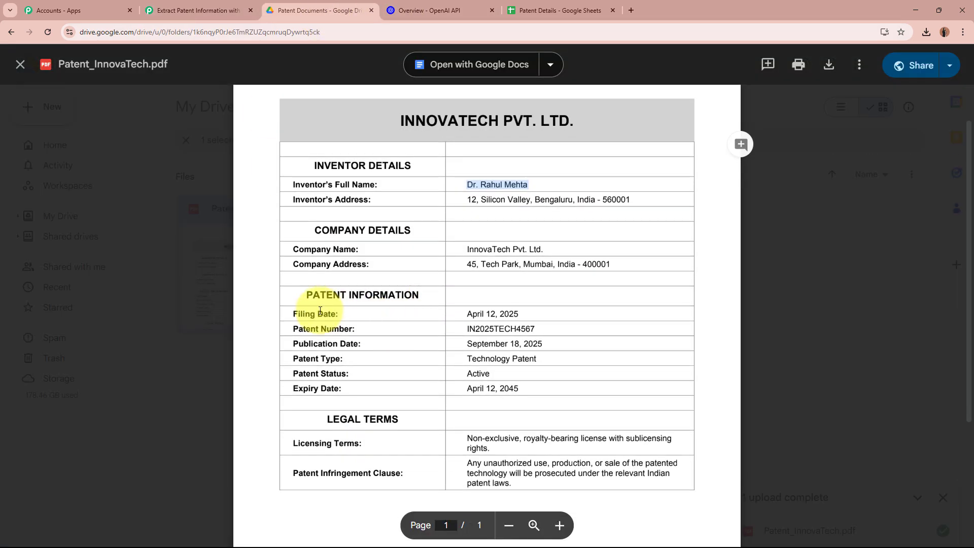
pyautogui.tripleClick(321, 310)
pyautogui.click(436, 304)
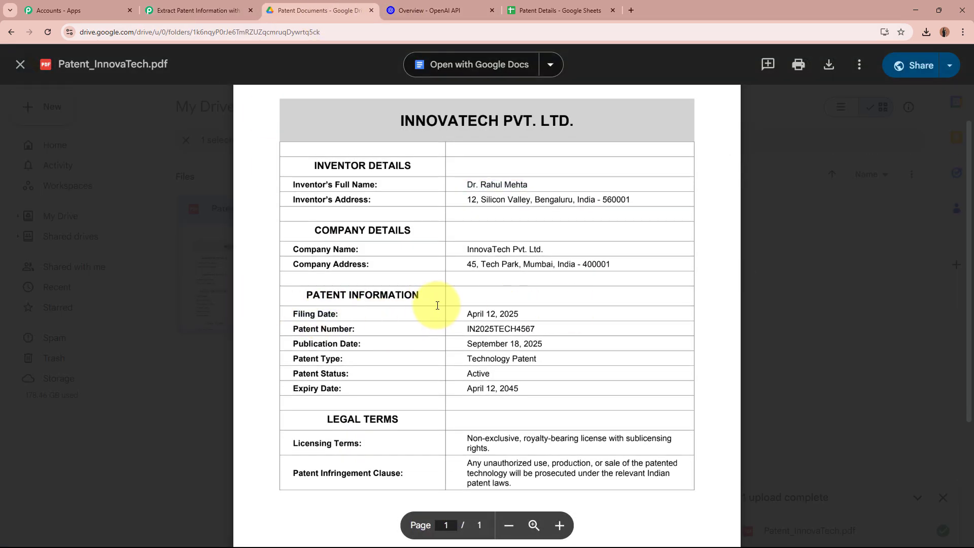
pyautogui.click(203, 20)
# - Check the Patent Number, Publication Date, Patent Type, Patent Status and Expiry Date values
pyautogui.moveTo(324, 306); pyautogui.dragTo(238, 308)
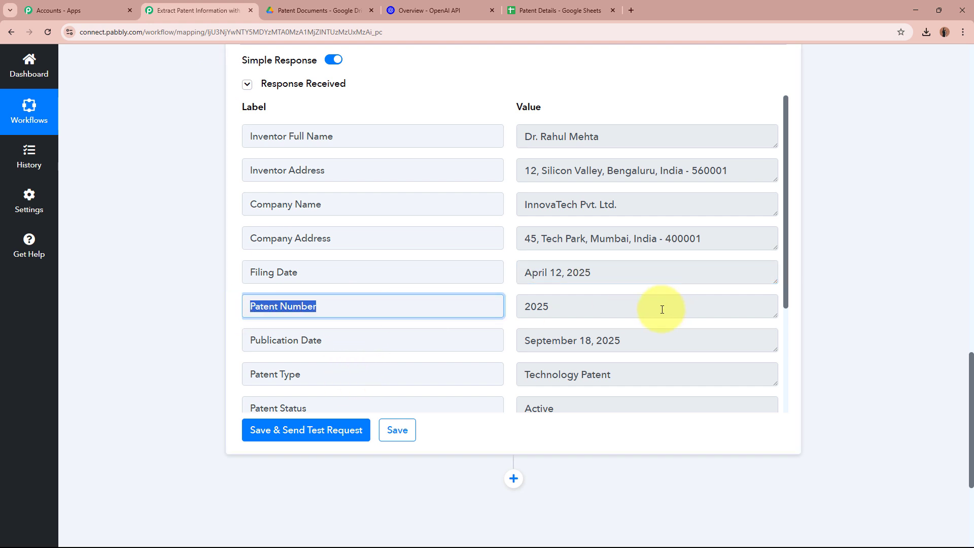
pyautogui.doubleClick(662, 309)
pyautogui.scroll(-1, 437, 306)
pyautogui.tripleClick(393, 287)
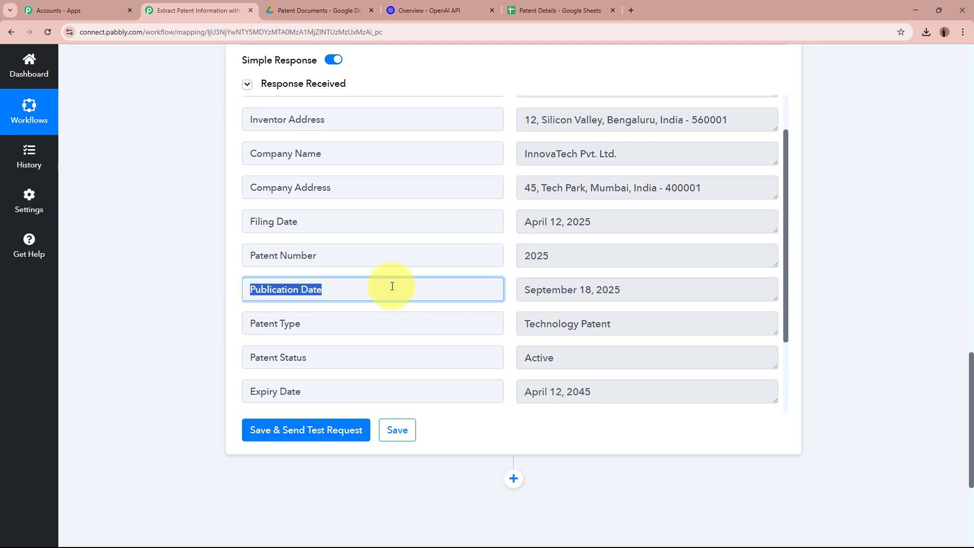
pyautogui.moveTo(643, 287); pyautogui.dragTo(567, 289)
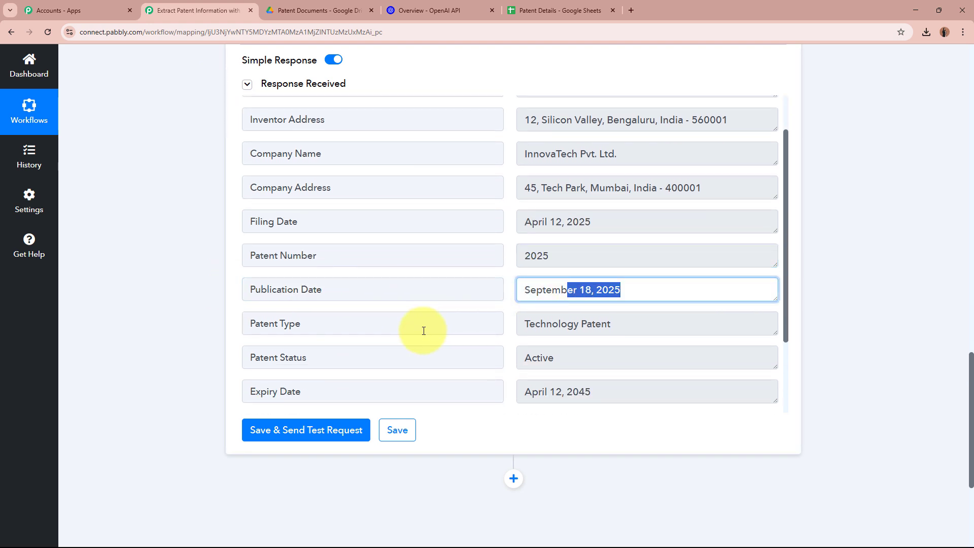
pyautogui.click(694, 327)
pyautogui.click(587, 359)
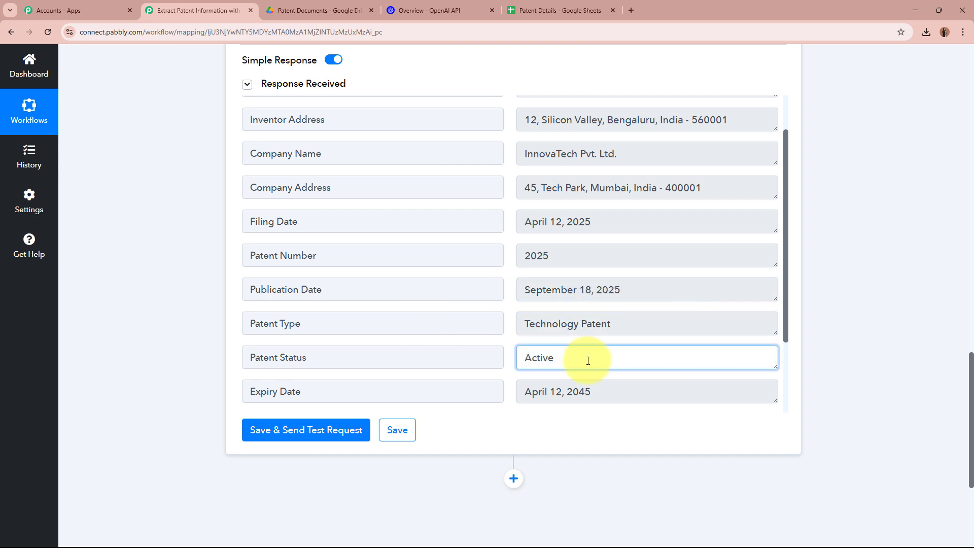
pyautogui.click(644, 385)
# - Read through the extracted Licensing Terms and Patent Infringement Clause text
pyautogui.scroll(-1, 646, 381)
pyautogui.scroll(-1, 646, 381)
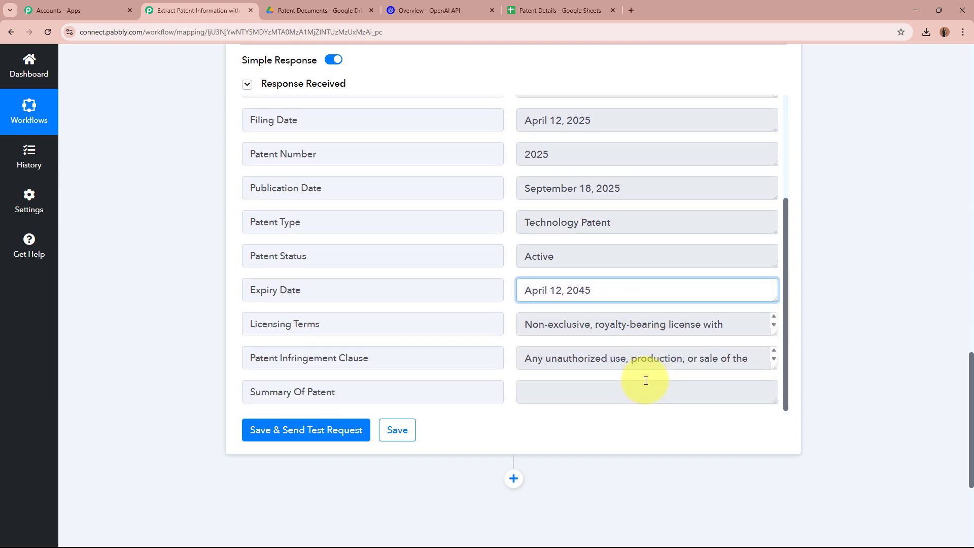
pyautogui.scroll(-1, 526, 265)
pyautogui.click(537, 269)
pyautogui.moveTo(537, 269); pyautogui.dragTo(743, 279)
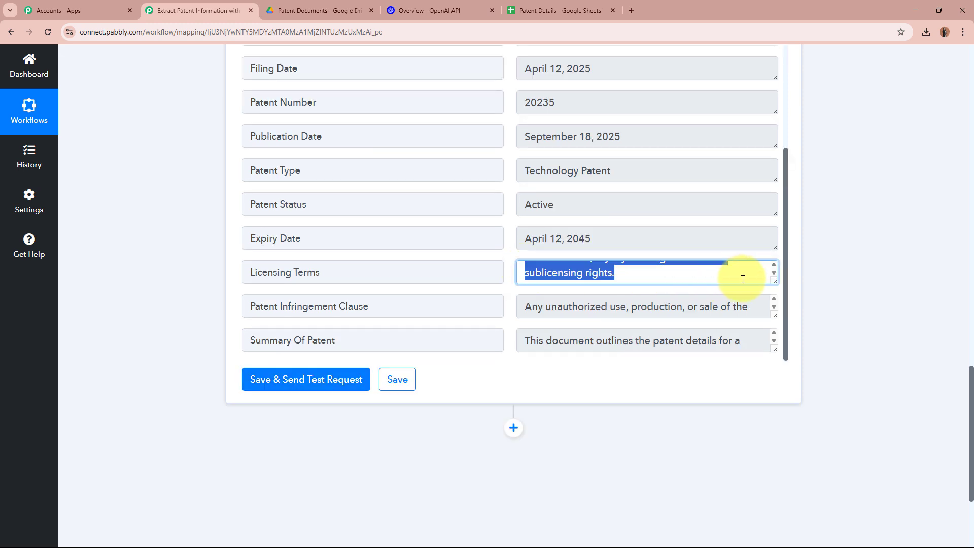
pyautogui.click(743, 279)
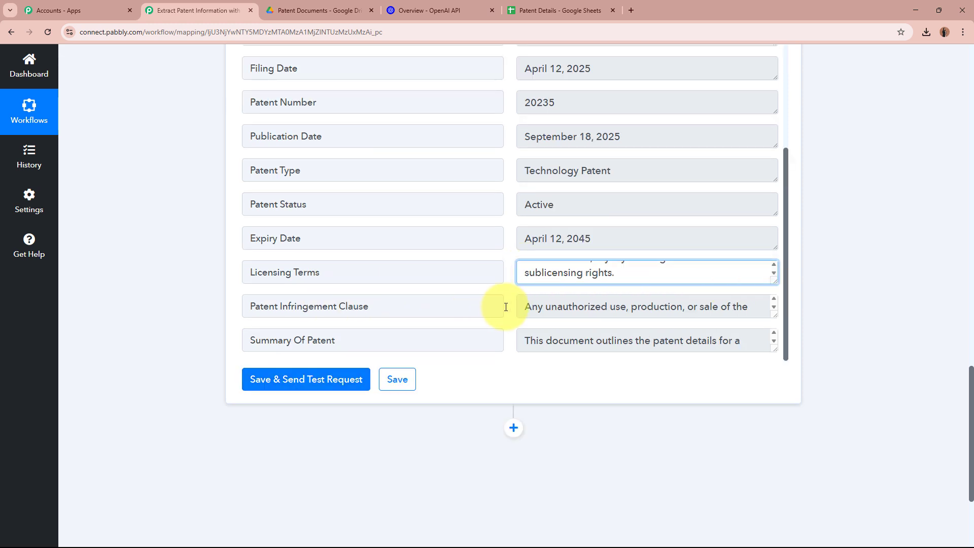
pyautogui.moveTo(520, 304); pyautogui.dragTo(703, 312)
pyautogui.click(702, 311)
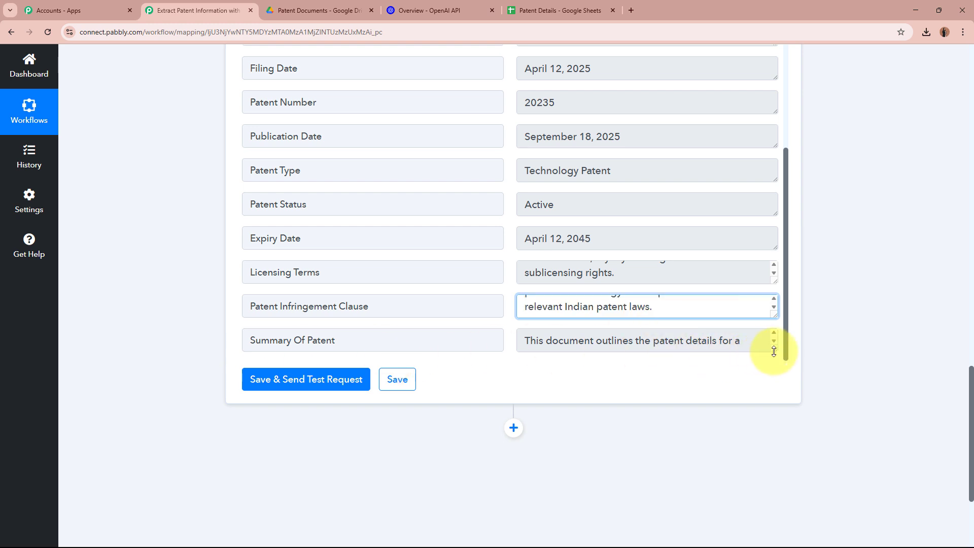
# - Enlarge the Summary Of Patent box to read the full summary, then restore it
pyautogui.moveTo(774, 352); pyautogui.dragTo(649, 348)
pyautogui.moveTo(526, 286); pyautogui.dragTo(539, 286)
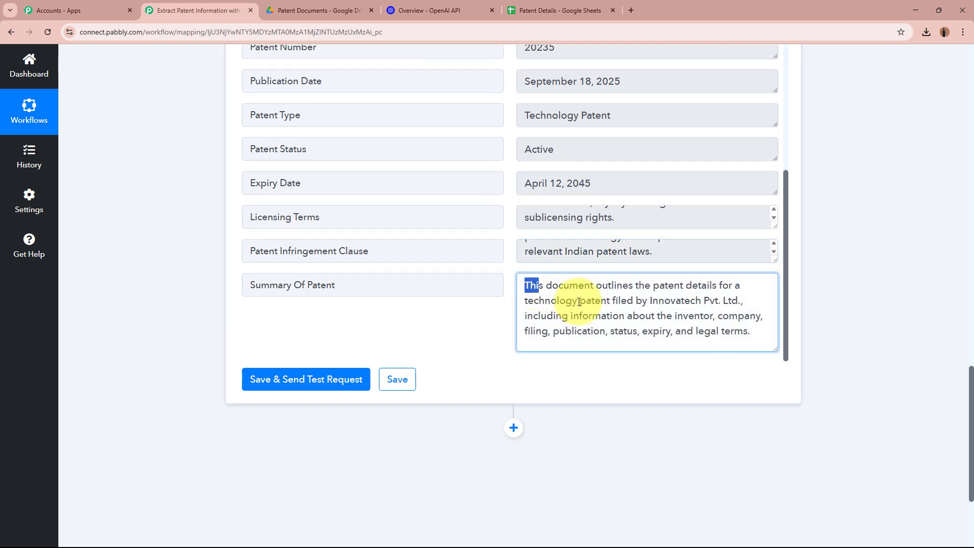
pyautogui.hotkey('ctrl', 'a')
pyautogui.moveTo(771, 349)
pyautogui.mouseDown()
pyautogui.moveTo(769, 319)
pyautogui.moveTo(766, 354)
pyautogui.moveTo(772, 341)
pyautogui.mouseUp()
pyautogui.click(870, 293)
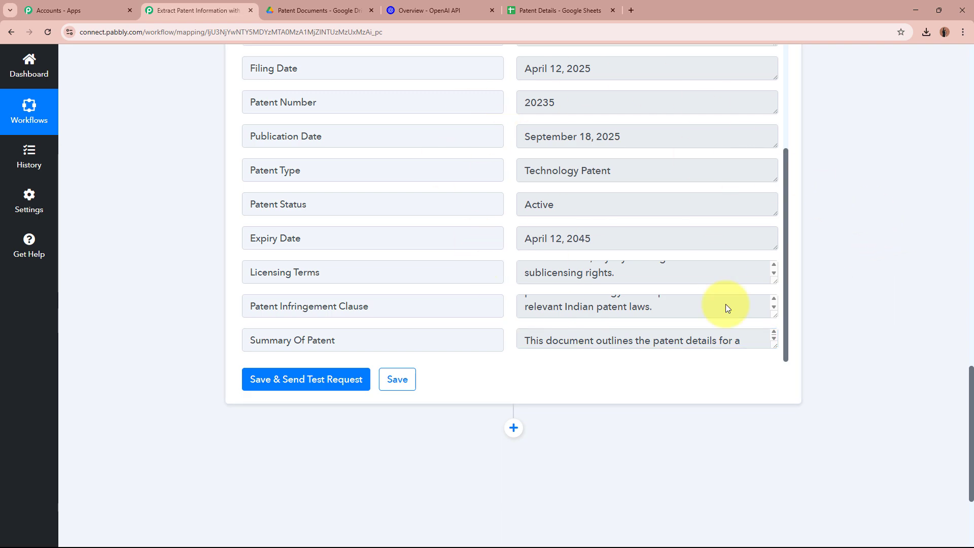
pyautogui.scroll(15, 812, 245)
# - Review row 2, columns A to J, of the Patent Details spreadsheet
pyautogui.click(376, 260)
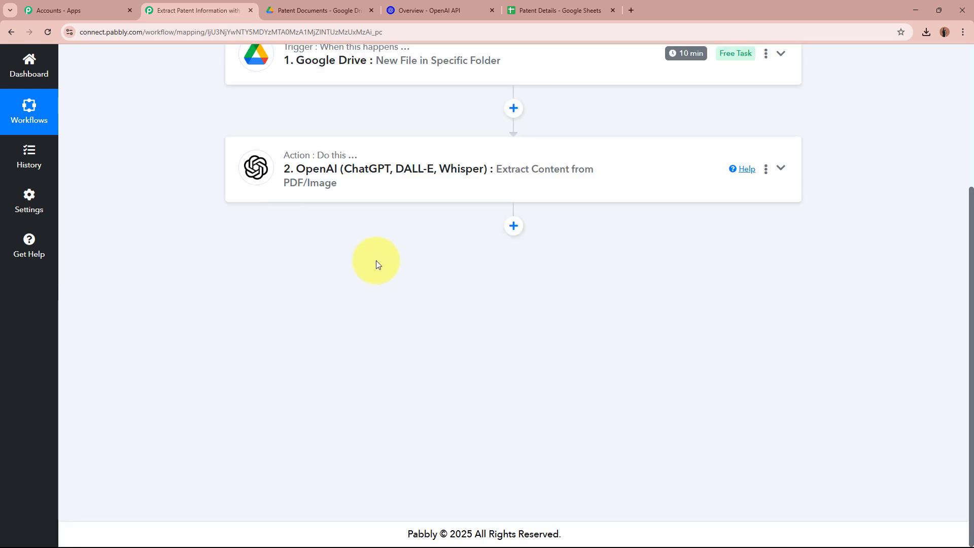
pyautogui.click(563, 9)
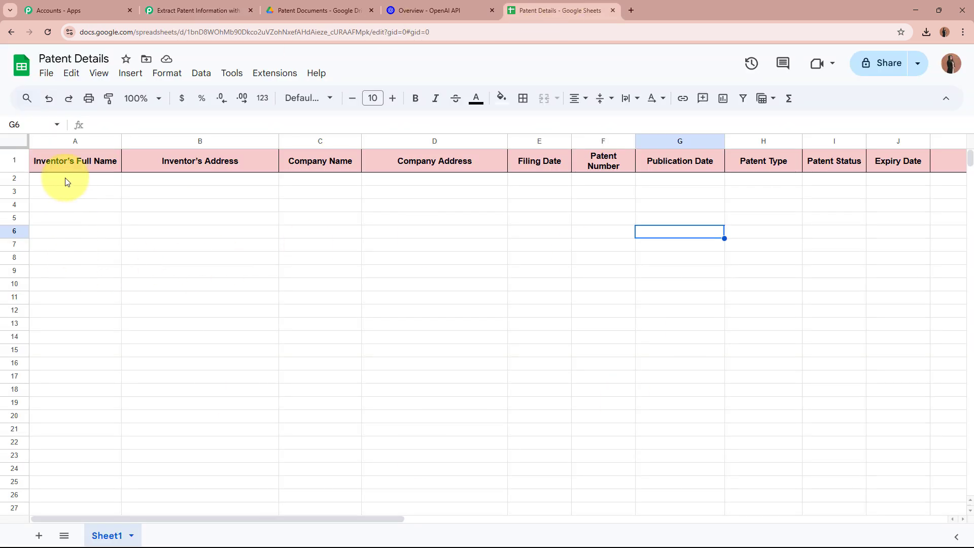
pyautogui.moveTo(66, 182); pyautogui.dragTo(907, 185)
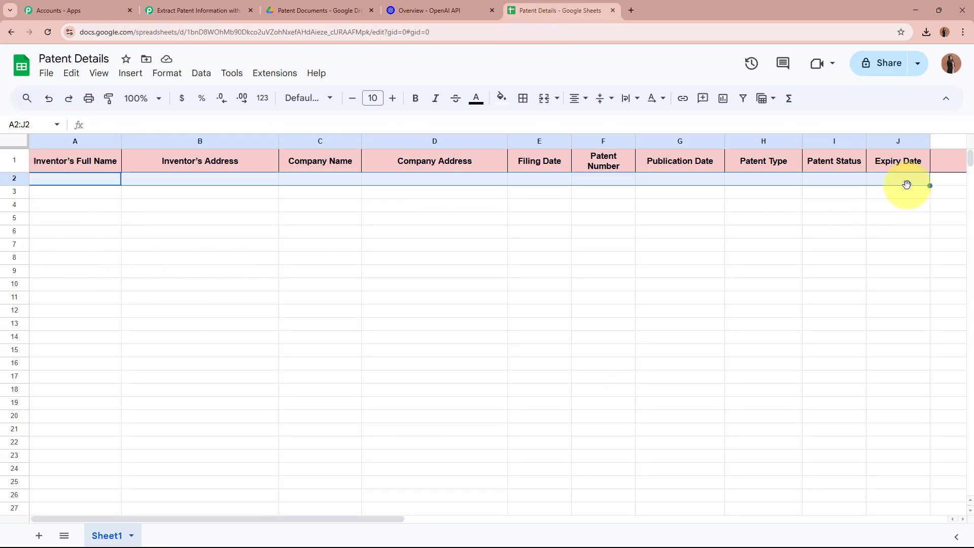
pyautogui.click(175, 11)
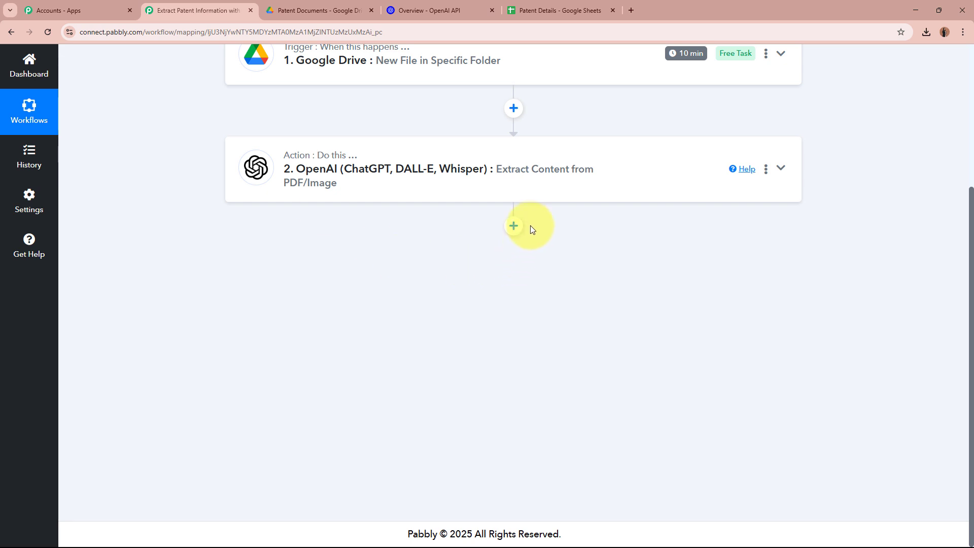
# - Add a Google Sheets Add New Row step after OpenAI using existing connection #101
pyautogui.click(514, 226)
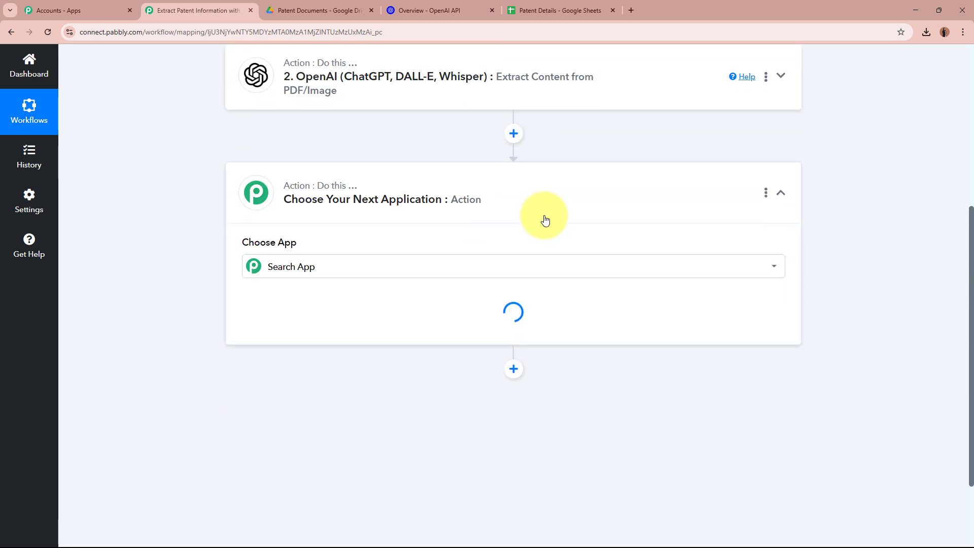
pyautogui.write('Google')
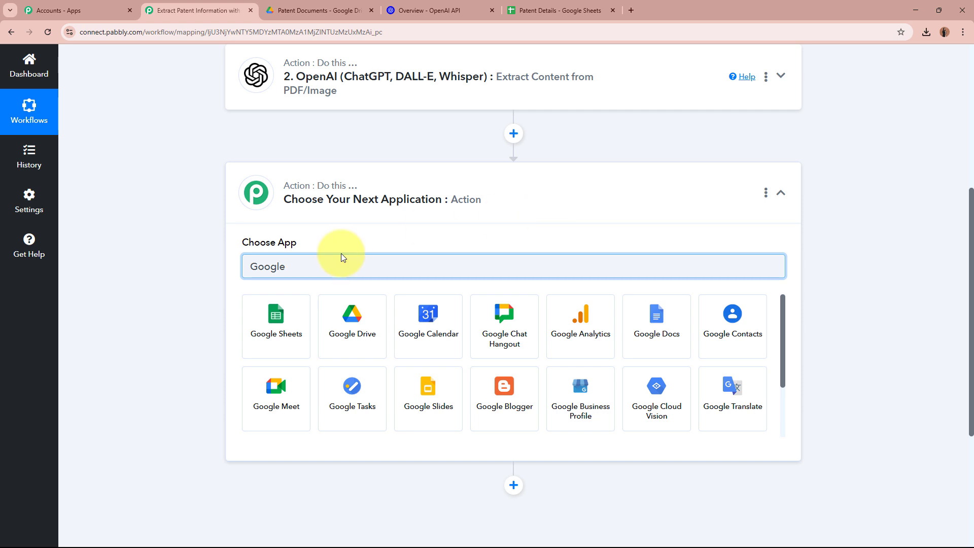
pyautogui.click(289, 313)
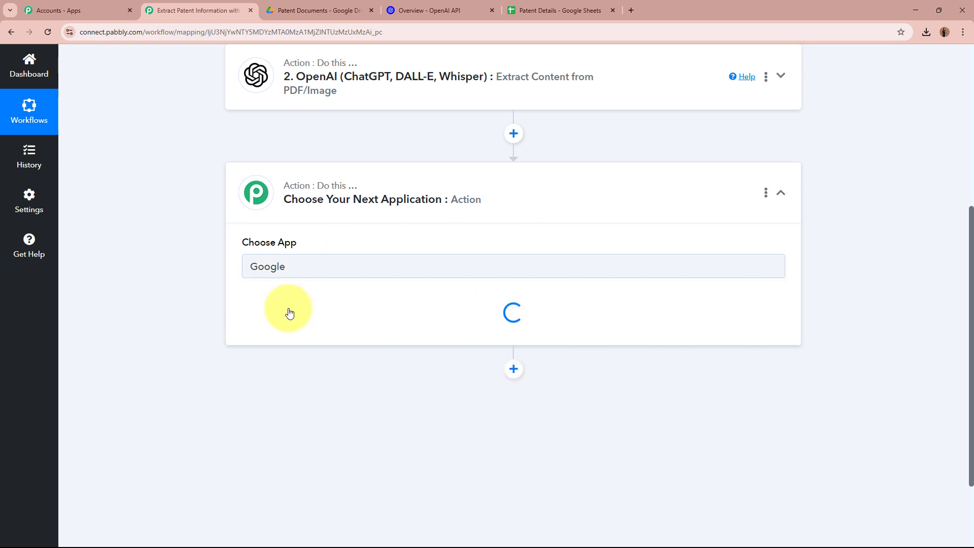
pyautogui.click(295, 320)
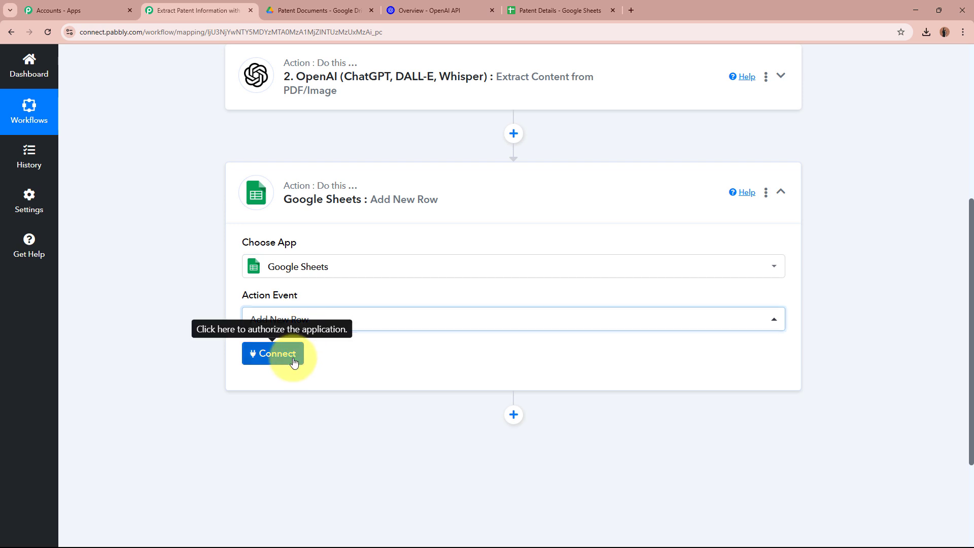
pyautogui.click(295, 355)
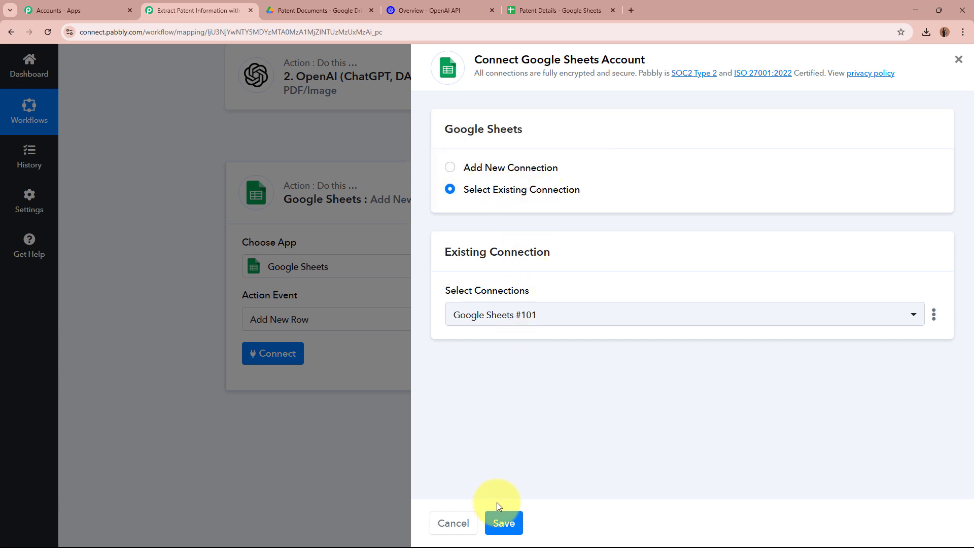
pyautogui.click(503, 522)
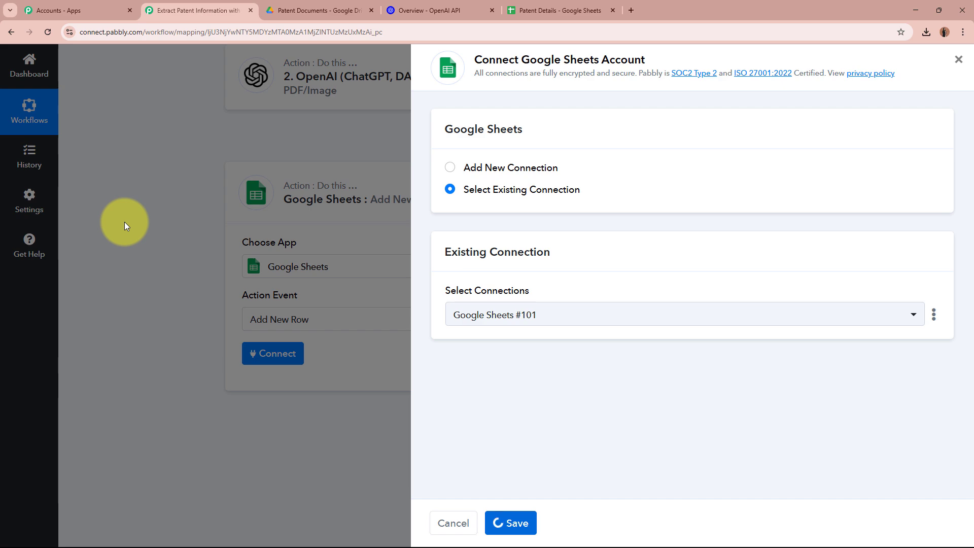
pyautogui.scroll(-3, 124, 221)
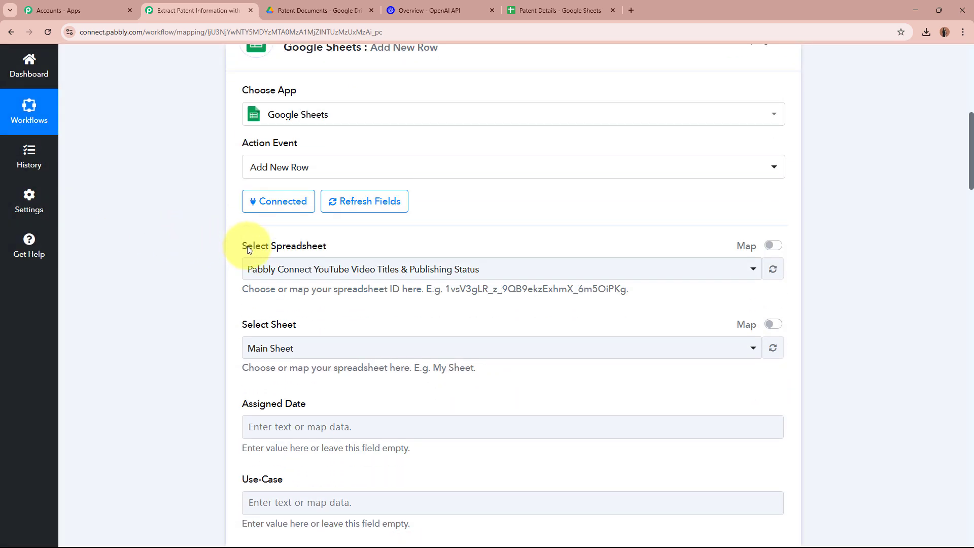
pyautogui.moveTo(240, 325); pyautogui.dragTo(315, 331)
pyautogui.click(181, 324)
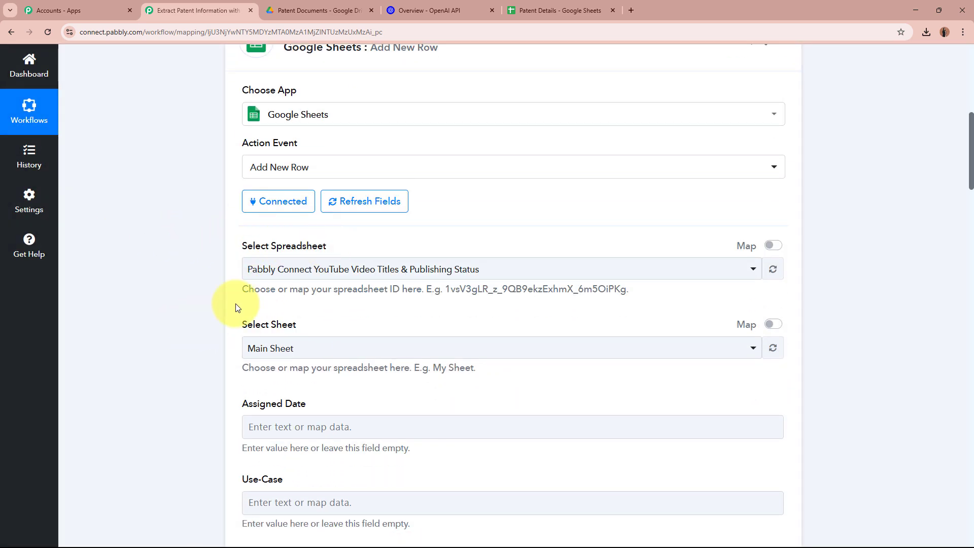
pyautogui.click(549, 13)
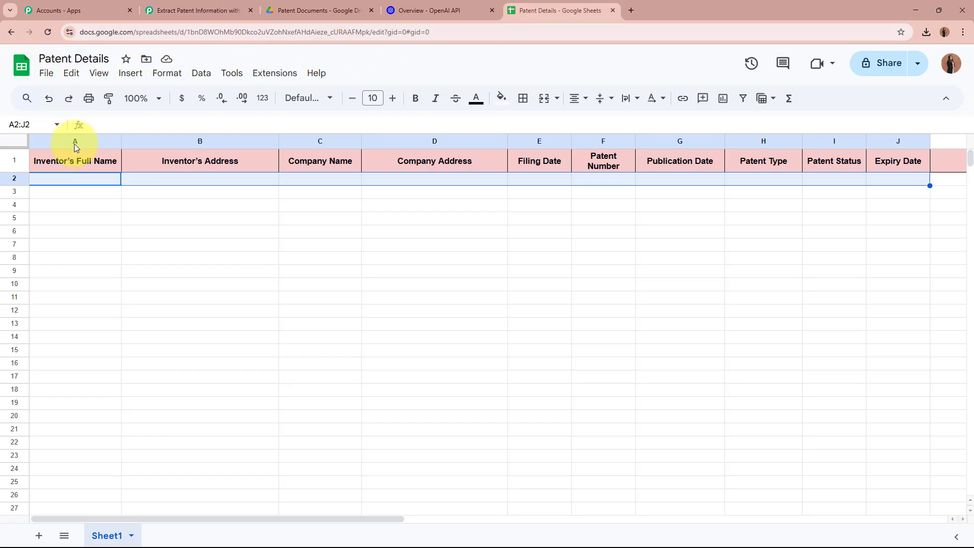
pyautogui.click(74, 184)
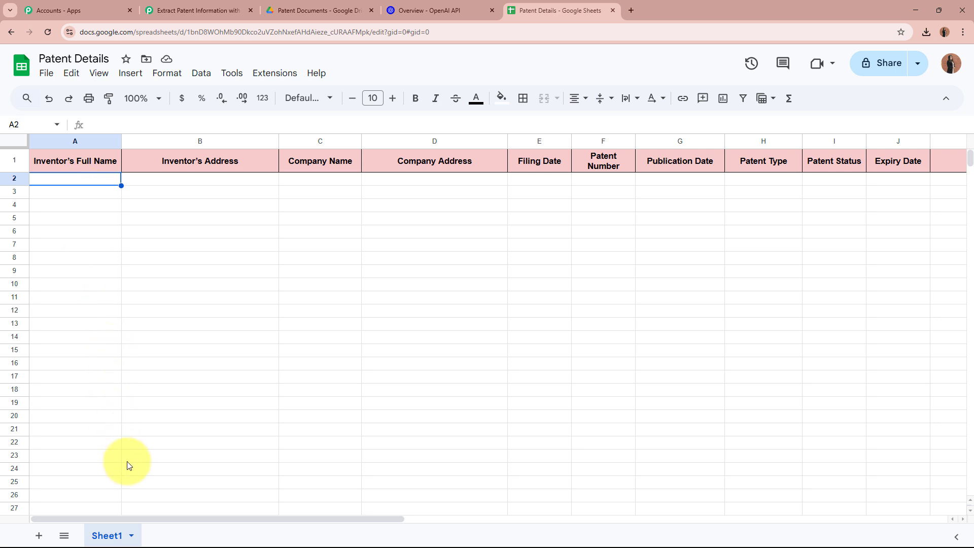
pyautogui.click(184, 6)
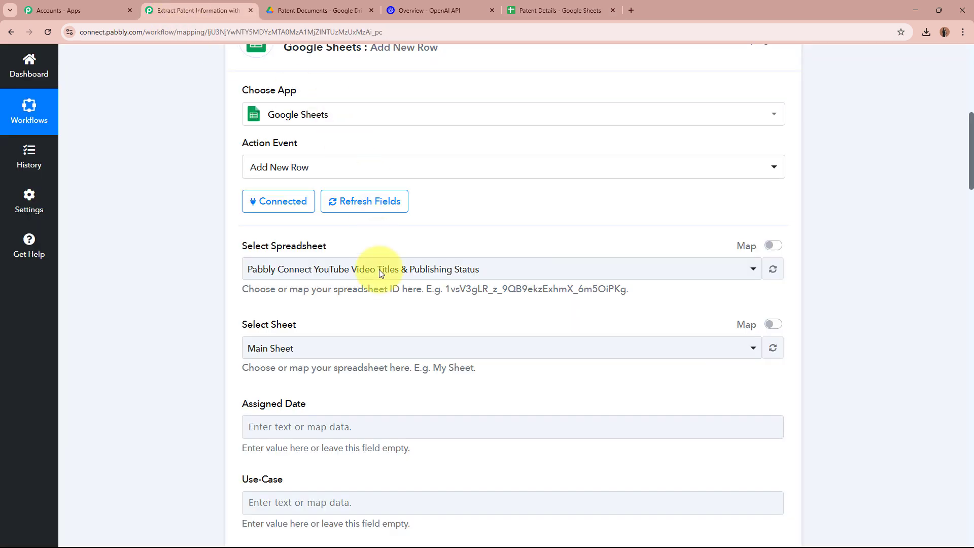
pyautogui.click(375, 271)
pyautogui.click(353, 373)
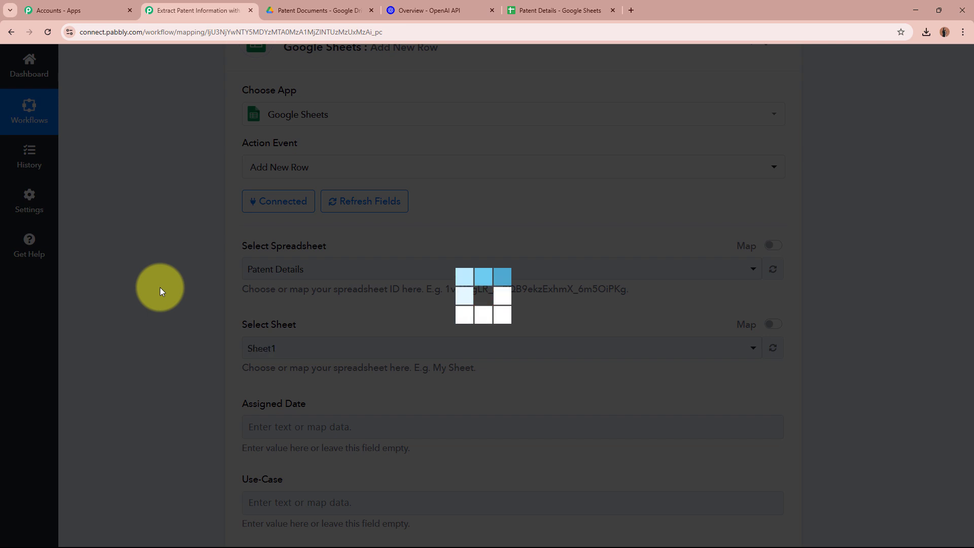
pyautogui.scroll(-2, 229, 218)
pyautogui.moveTo(230, 222); pyautogui.dragTo(318, 223)
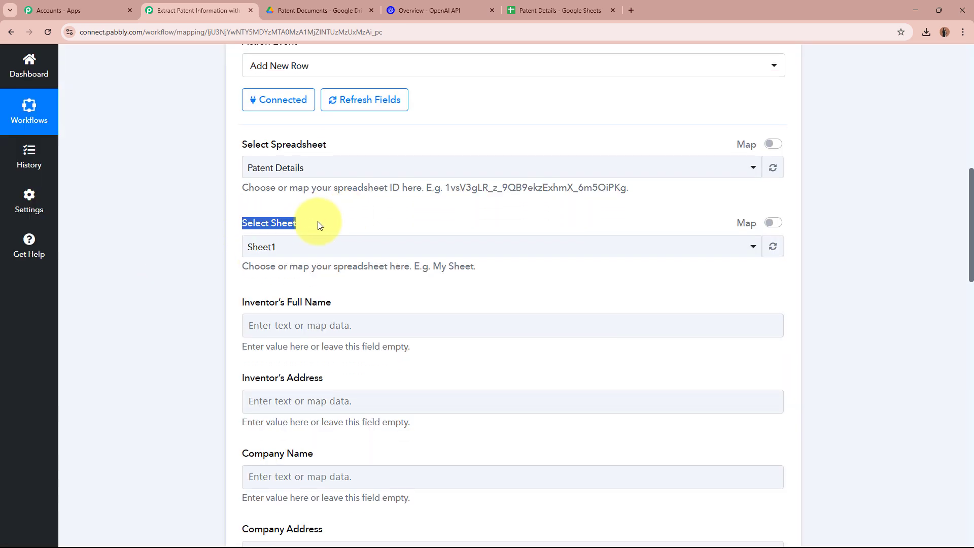
pyautogui.click(282, 247)
pyautogui.click(282, 308)
pyautogui.scroll(-2, 184, 289)
pyautogui.scroll(-15, 184, 289)
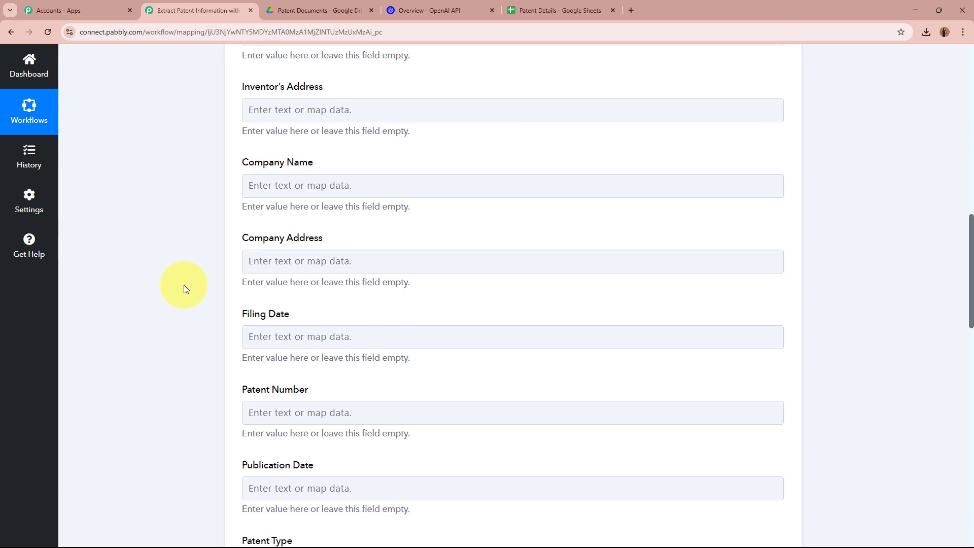
pyautogui.scroll(10, 184, 289)
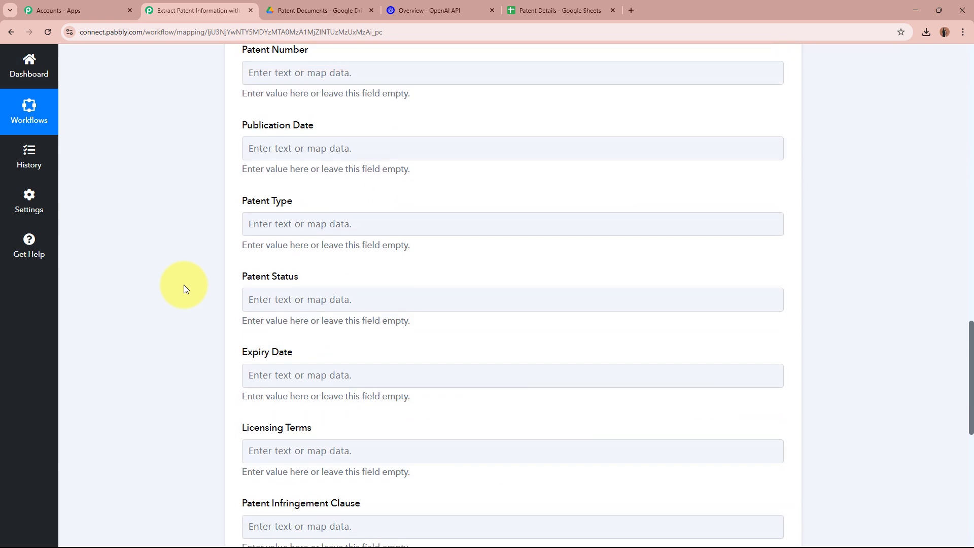
pyautogui.scroll(1, 320, 223)
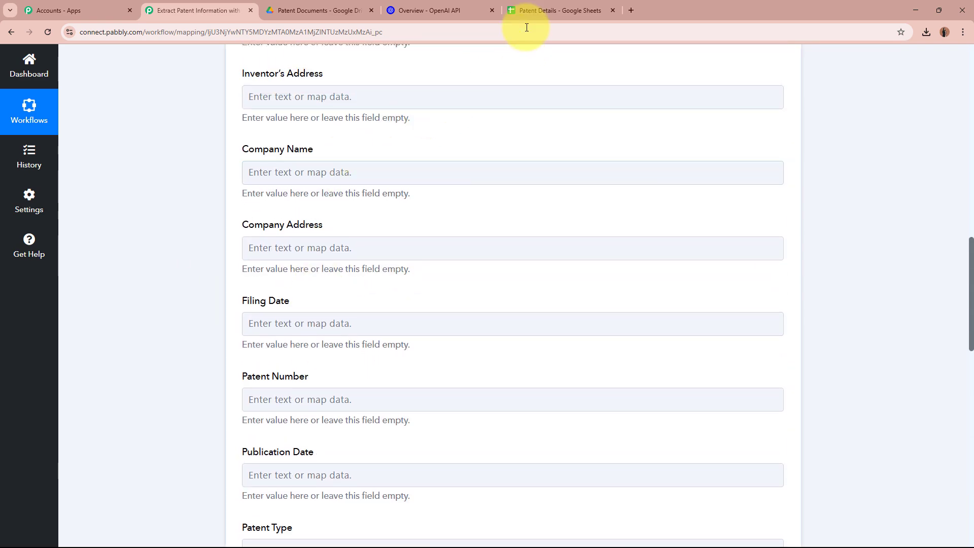
pyautogui.click(528, 10)
pyautogui.click(178, 7)
pyautogui.scroll(3, 175, 188)
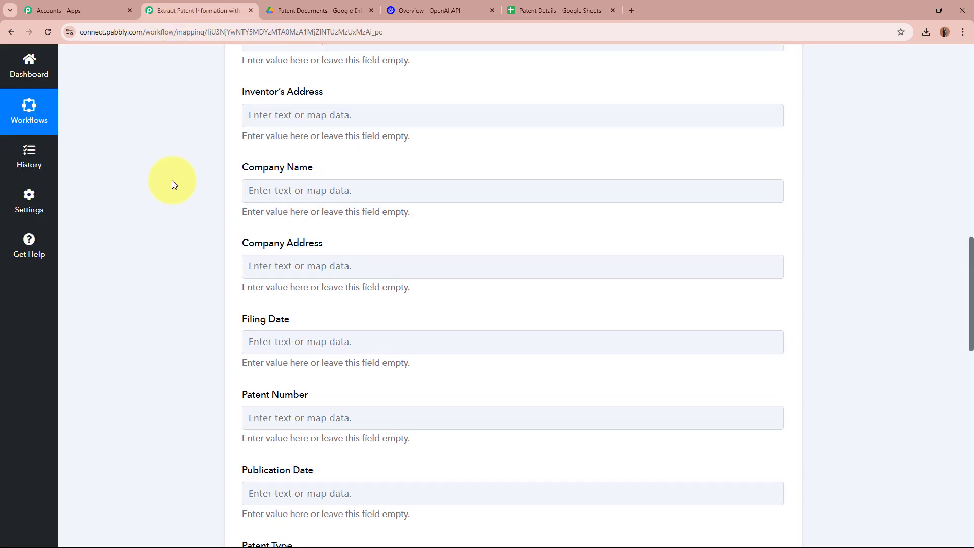
pyautogui.click(277, 174)
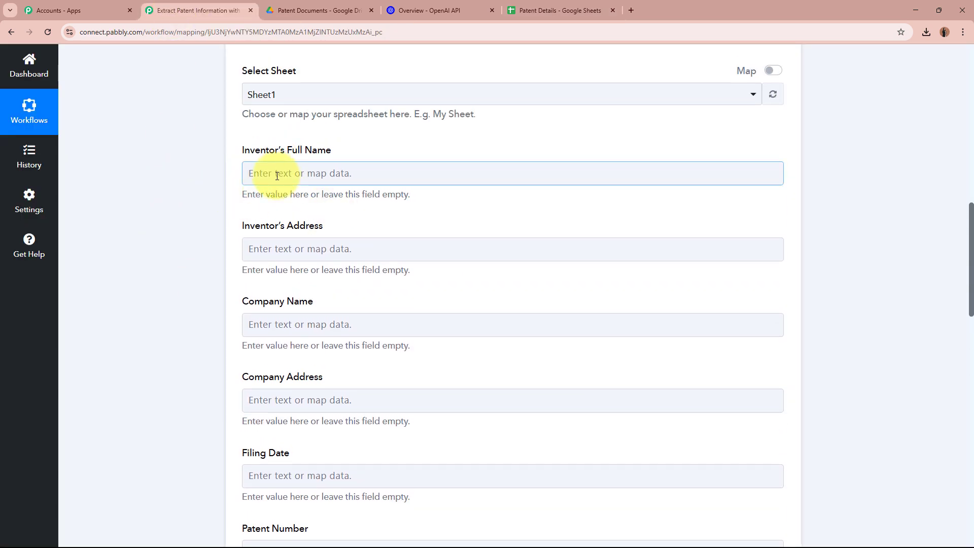
# - Map Inventor's Full Name and Inventor's Address to the OpenAI step's extracted values
pyautogui.click(413, 309)
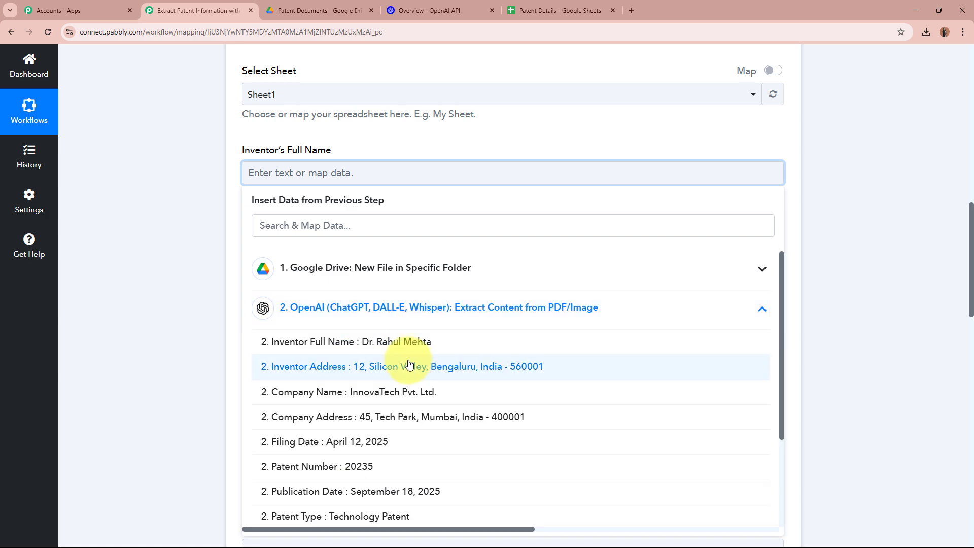
pyautogui.click(406, 342)
pyautogui.click(163, 294)
pyautogui.click(340, 255)
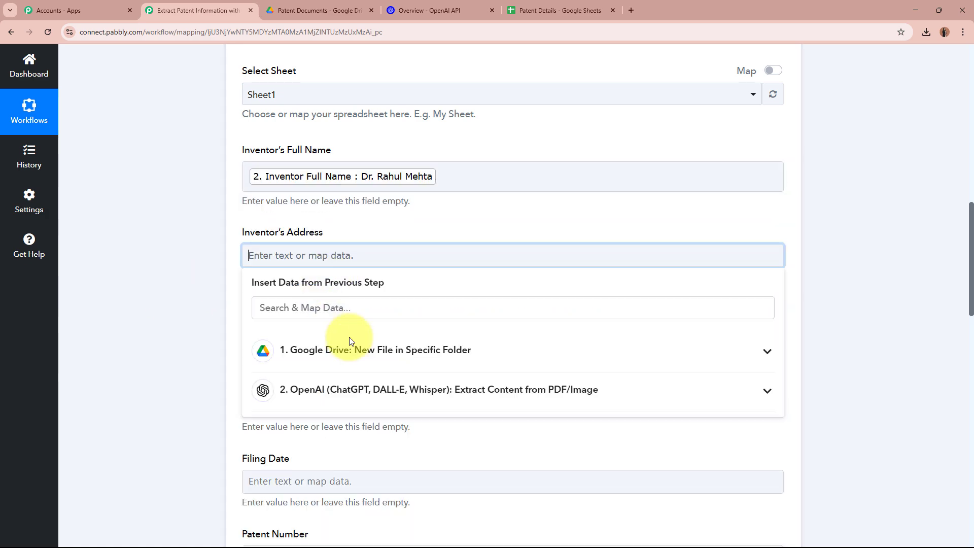
pyautogui.click(419, 390)
pyautogui.click(348, 446)
pyautogui.click(141, 345)
# - Map Company Name and Company Address to their OpenAI extracted values
pyautogui.scroll(-3, 141, 342)
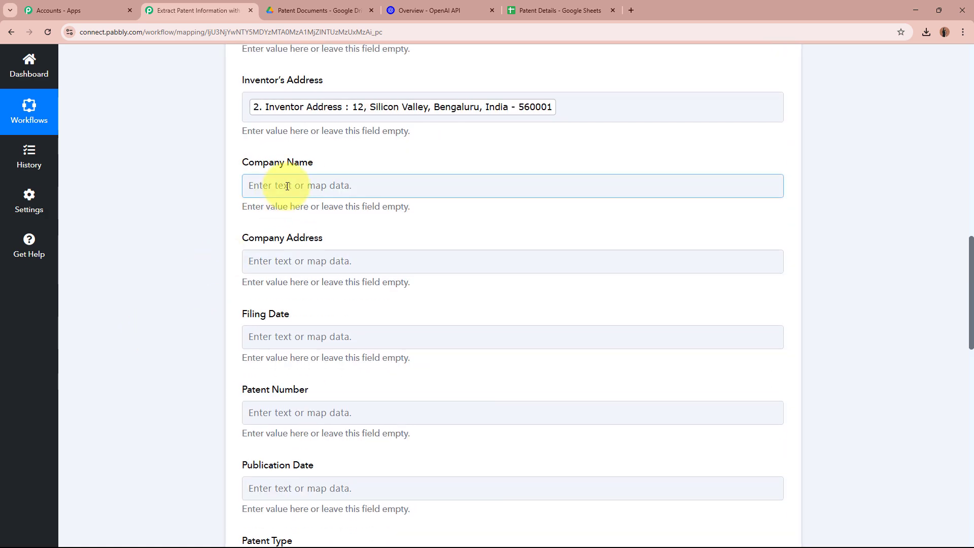
pyautogui.click(287, 187)
pyautogui.click(380, 320)
pyautogui.click(282, 460)
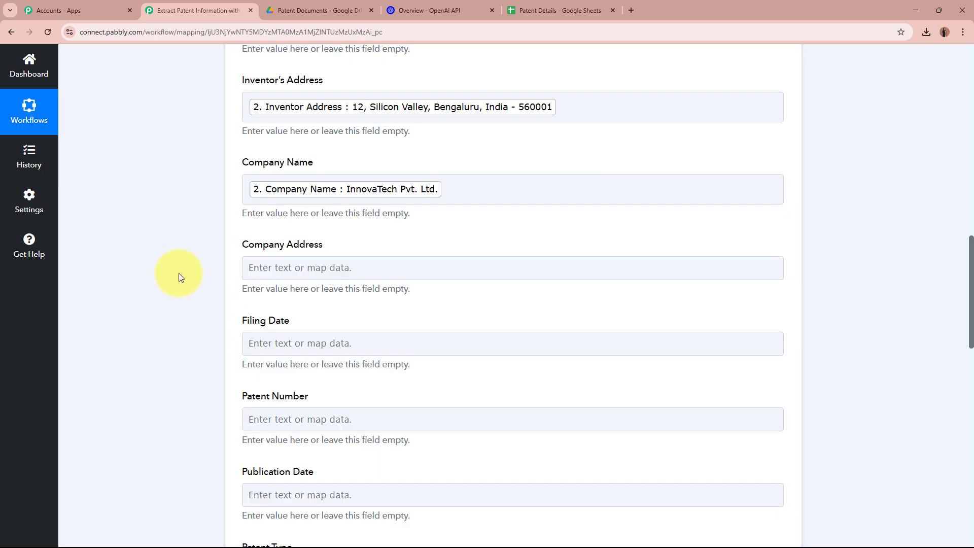
pyautogui.scroll(-3, 179, 277)
pyautogui.click(338, 115)
pyautogui.click(401, 256)
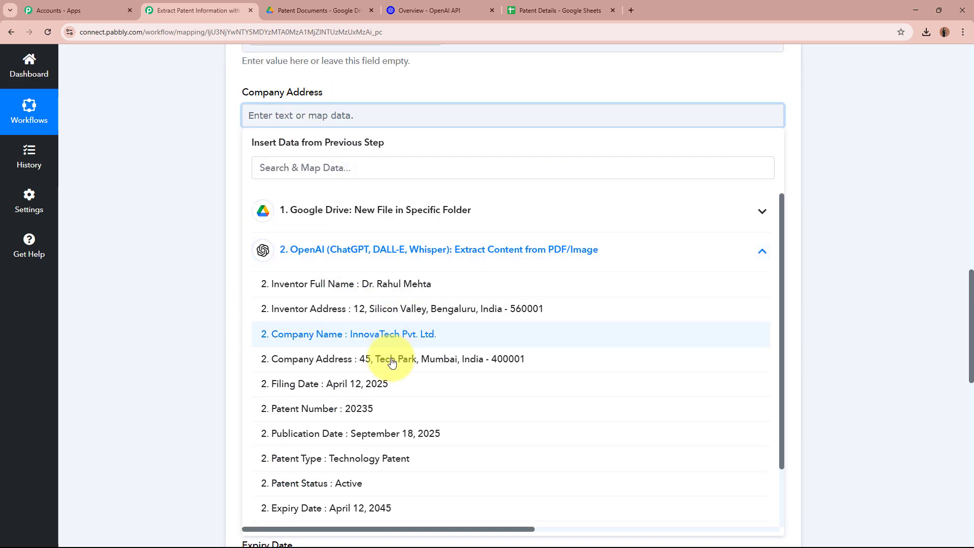
pyautogui.click(392, 361)
# - Map Filing Date (April 12, 2025) and Patent Number (20235) from OpenAI
pyautogui.click(203, 276)
pyautogui.click(322, 197)
pyautogui.click(387, 335)
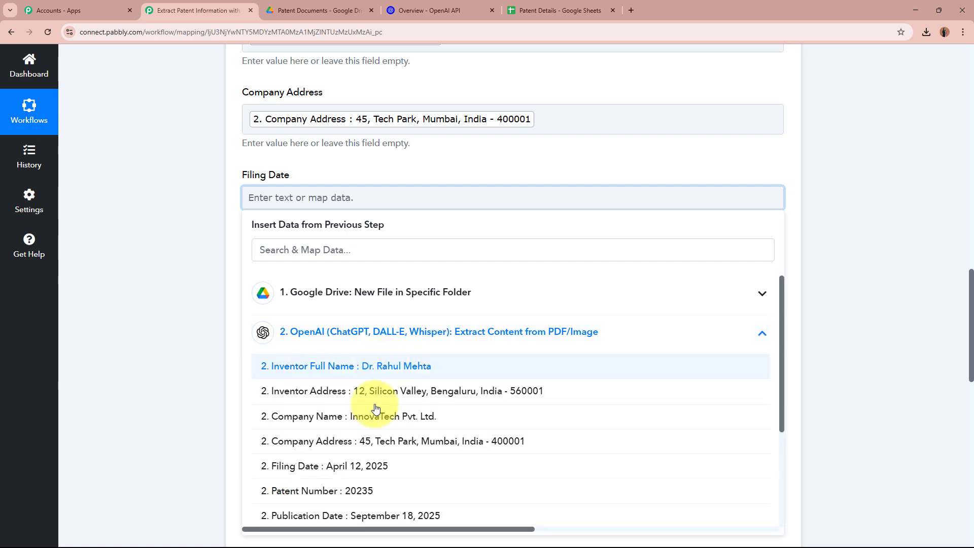
pyautogui.click(358, 464)
pyautogui.scroll(-4, 148, 269)
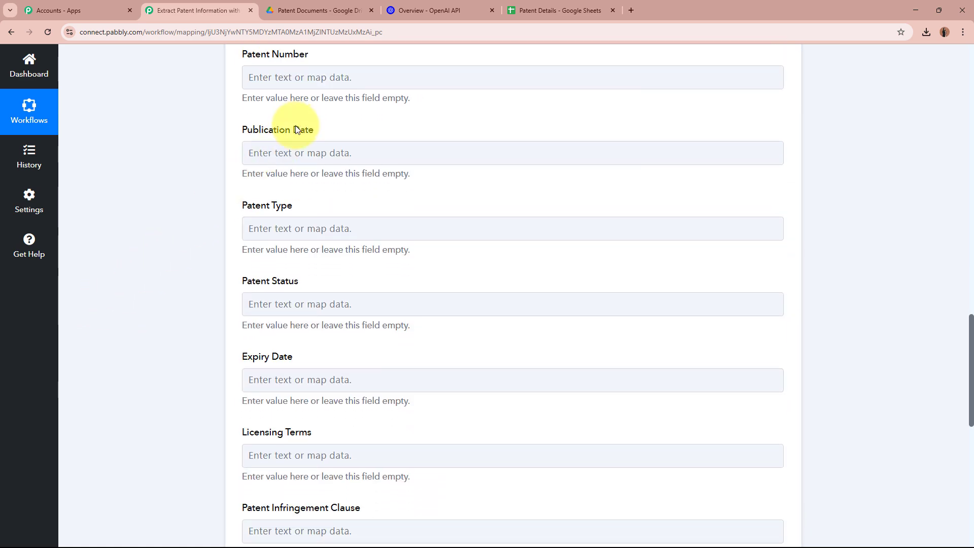
pyautogui.click(305, 79)
pyautogui.click(337, 211)
pyautogui.click(359, 370)
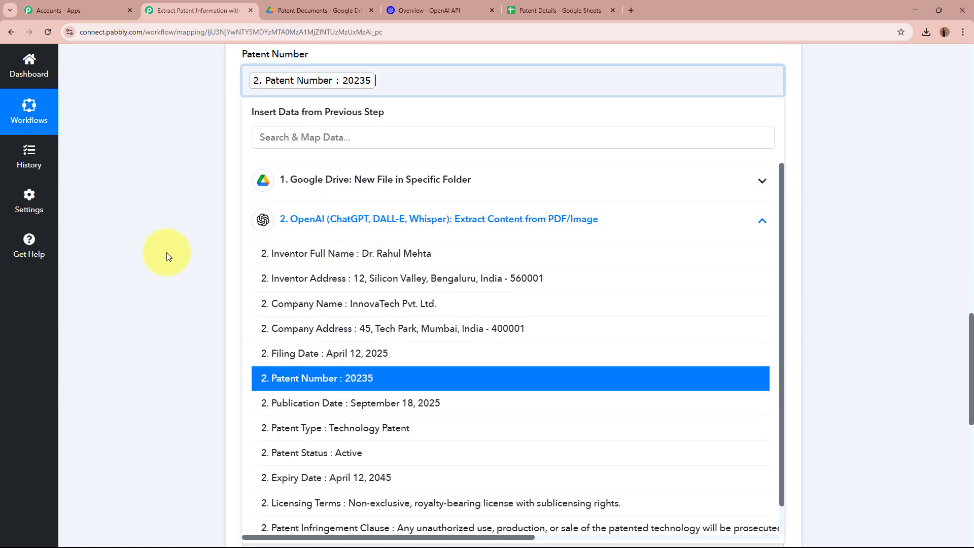
pyautogui.click(168, 256)
# - Map Publication Date and Patent Type (Technology Patent) from the OpenAI output
pyautogui.click(401, 158)
pyautogui.click(329, 292)
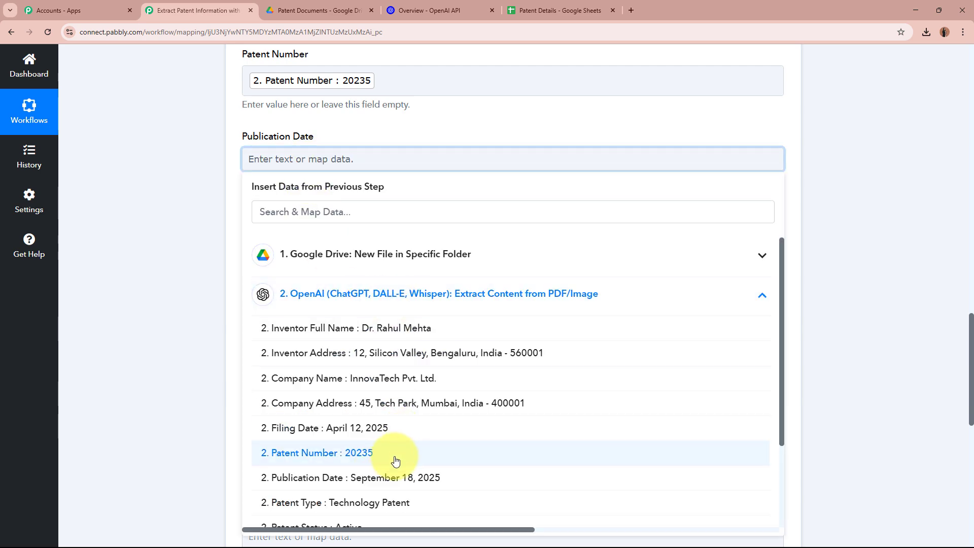
pyautogui.click(359, 477)
pyautogui.click(131, 348)
pyautogui.scroll(-2, 259, 155)
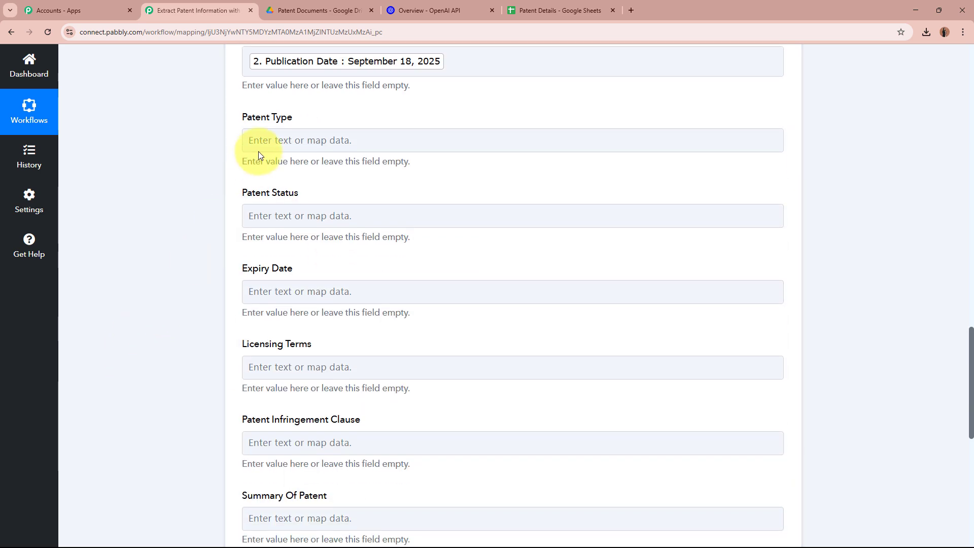
pyautogui.click(258, 148)
pyautogui.click(337, 284)
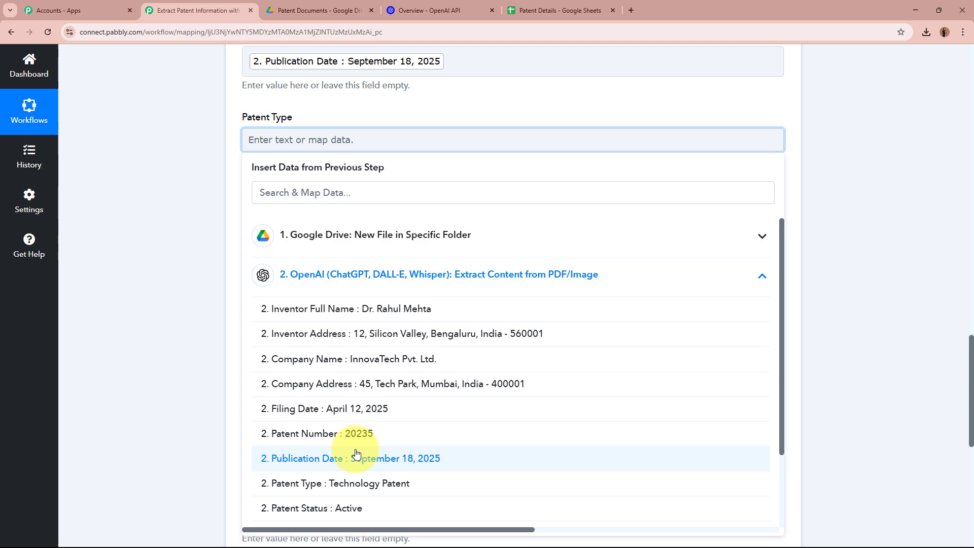
pyautogui.click(359, 493)
pyautogui.scroll(-3, 250, 217)
# - Map Patent Status (Active), Expiry Date (April 12, 2045) and Licensing Terms from OpenAI
pyautogui.click(349, 71)
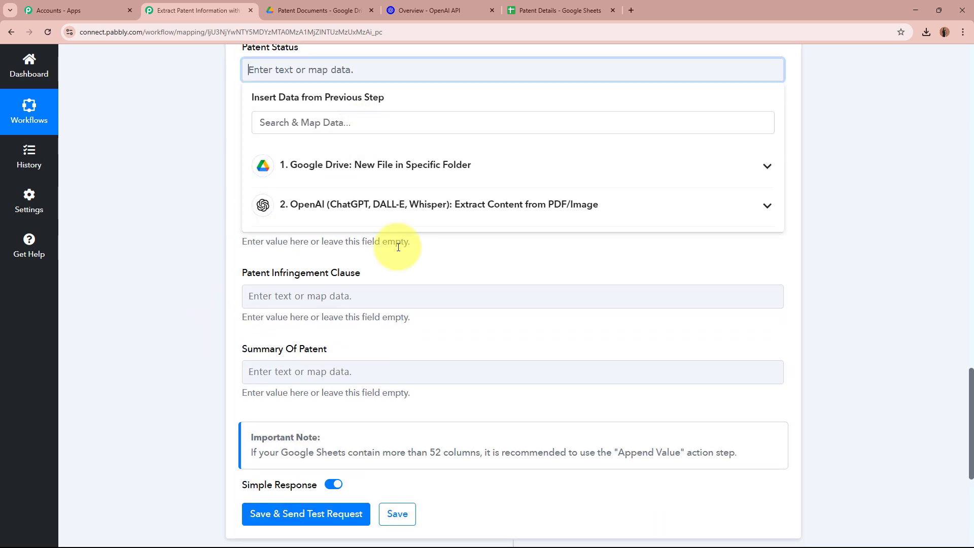
pyautogui.click(337, 208)
pyautogui.click(361, 440)
pyautogui.click(228, 298)
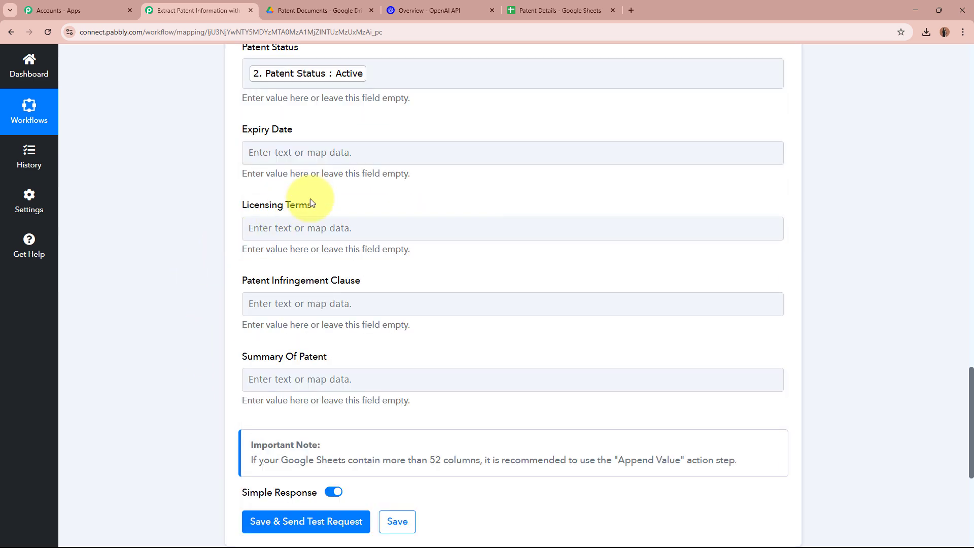
pyautogui.click(337, 153)
pyautogui.click(366, 282)
pyautogui.scroll(-2, 387, 462)
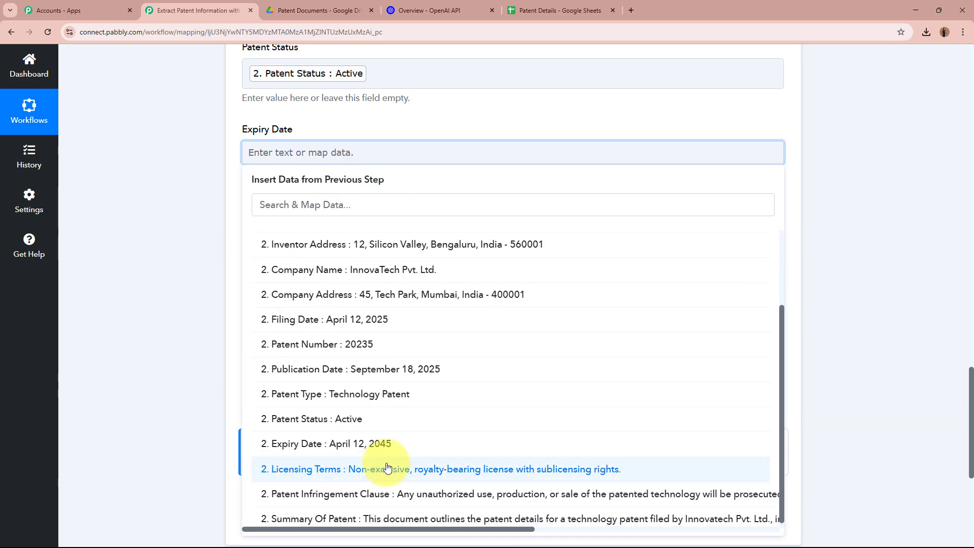
pyautogui.click(365, 444)
pyautogui.click(98, 287)
pyautogui.click(294, 229)
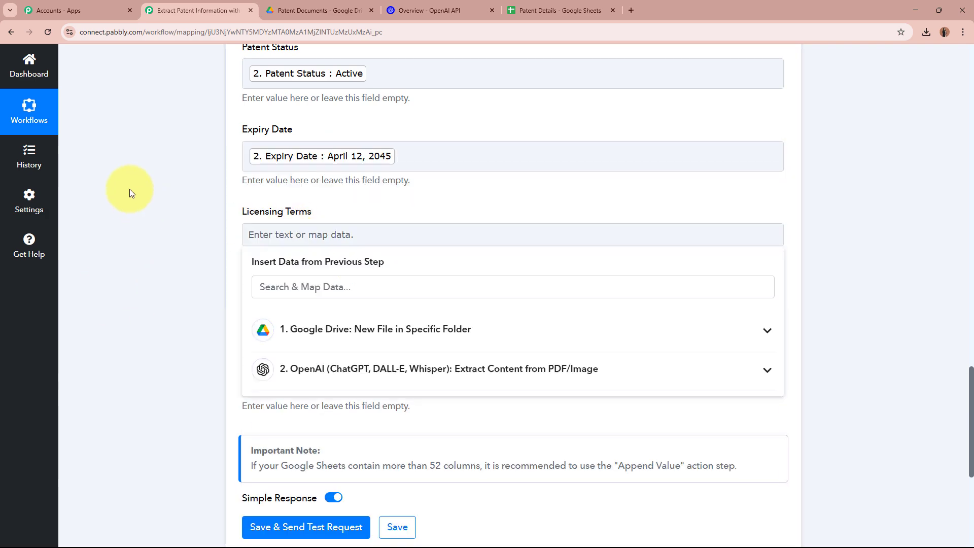
pyautogui.scroll(-3, 150, 203)
pyautogui.click(355, 224)
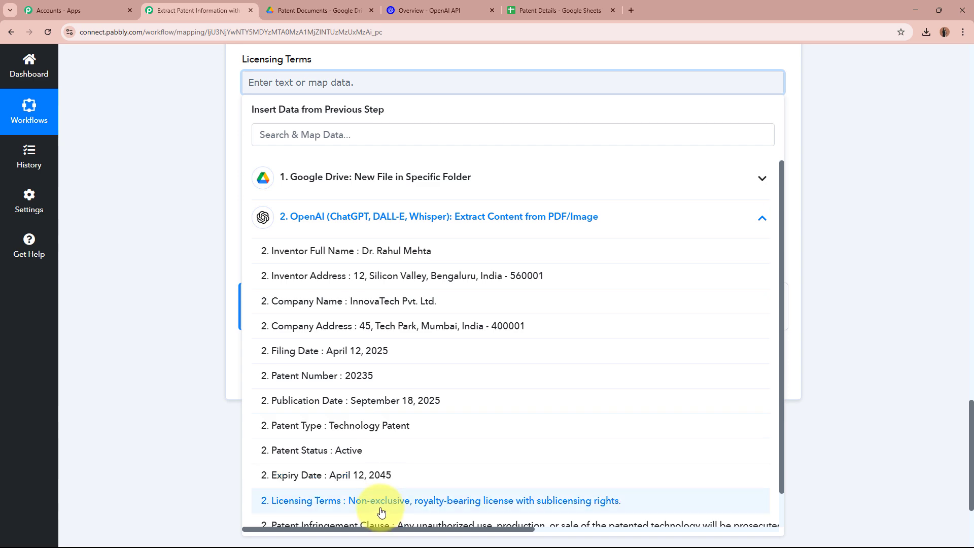
pyautogui.click(260, 510)
pyautogui.click(283, 190)
# - Map Patent Infringement Clause and Summary Of Patent to their OpenAI values
pyautogui.click(294, 165)
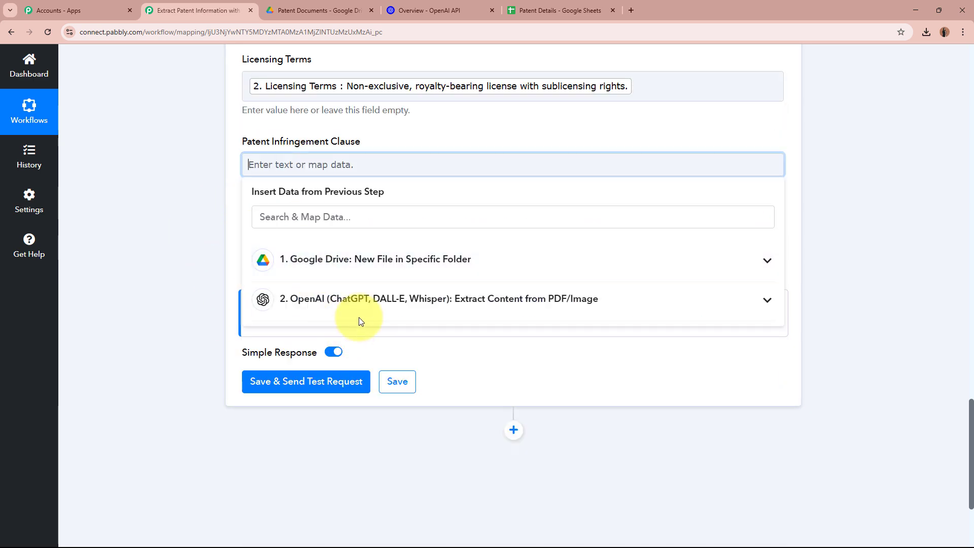
pyautogui.click(366, 300)
pyautogui.scroll(-2, 392, 370)
pyautogui.click(394, 491)
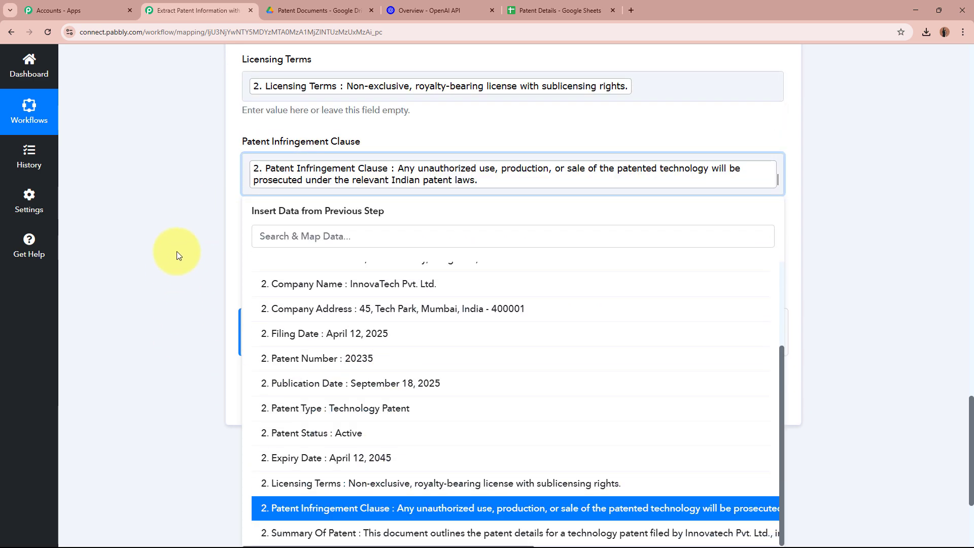
pyautogui.click(178, 251)
pyautogui.scroll(-2, 183, 220)
pyautogui.click(348, 155)
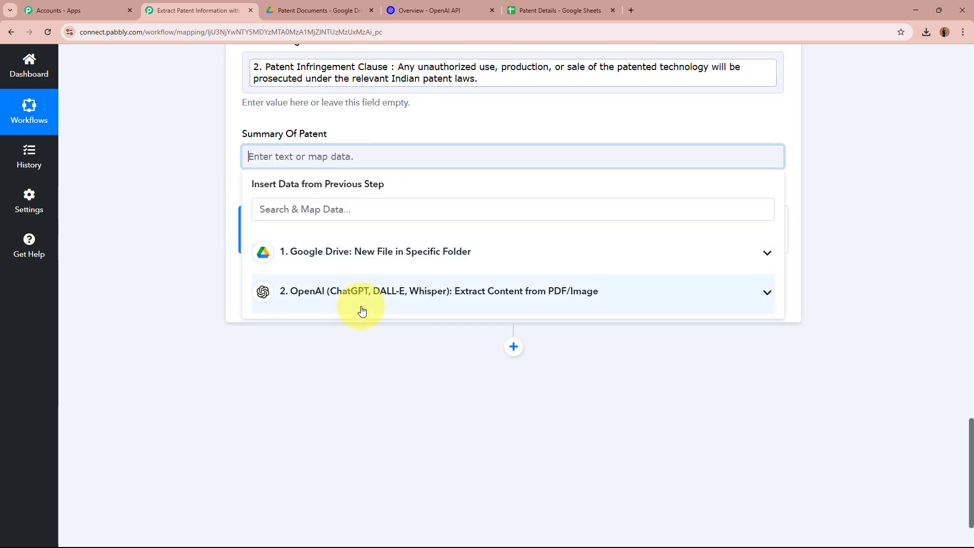
pyautogui.click(361, 307)
pyautogui.scroll(-2, 401, 494)
pyautogui.click(401, 513)
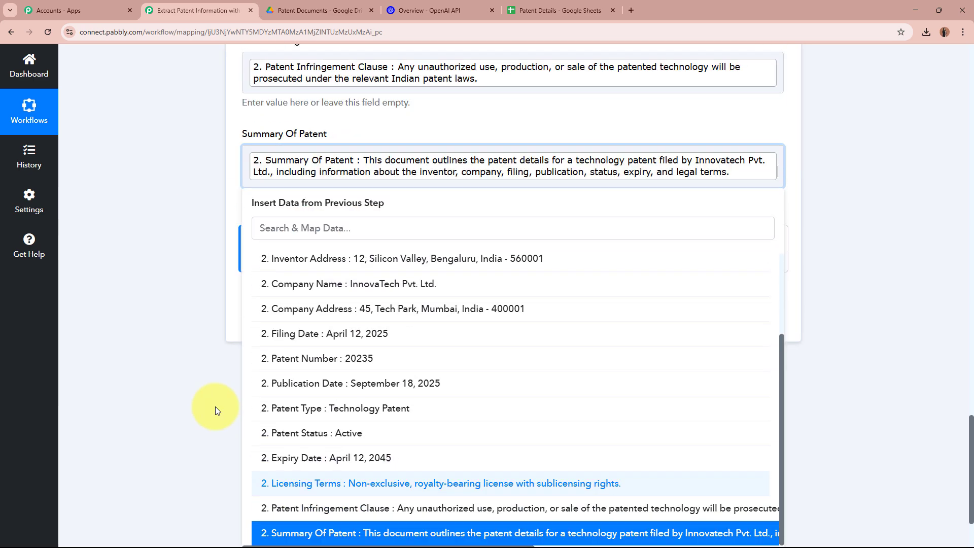
pyautogui.click(178, 278)
pyautogui.scroll(8, 178, 278)
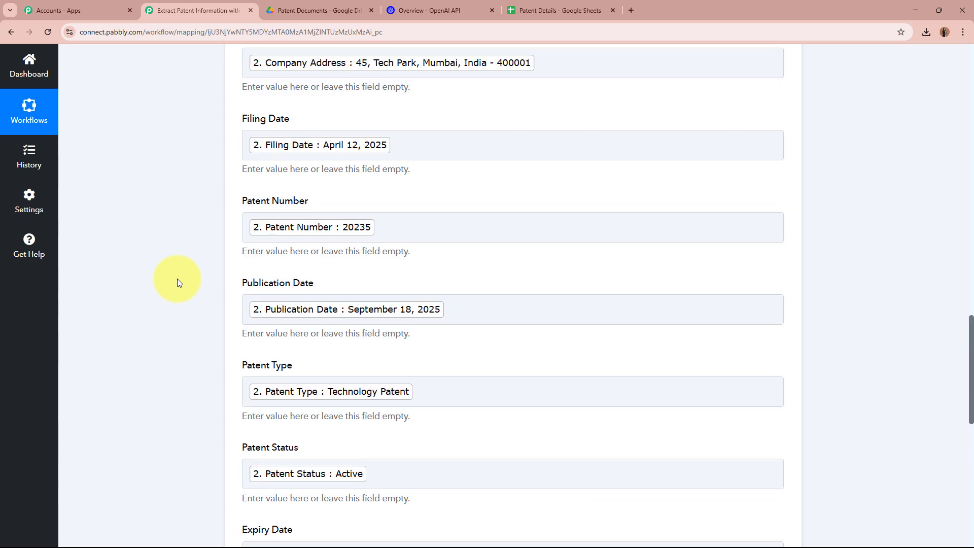
pyautogui.scroll(-9, 178, 283)
# - Save and test the Add New Row step, verifying 1 row of 13 cells in Sheet1!A2:M2
pyautogui.click(289, 269)
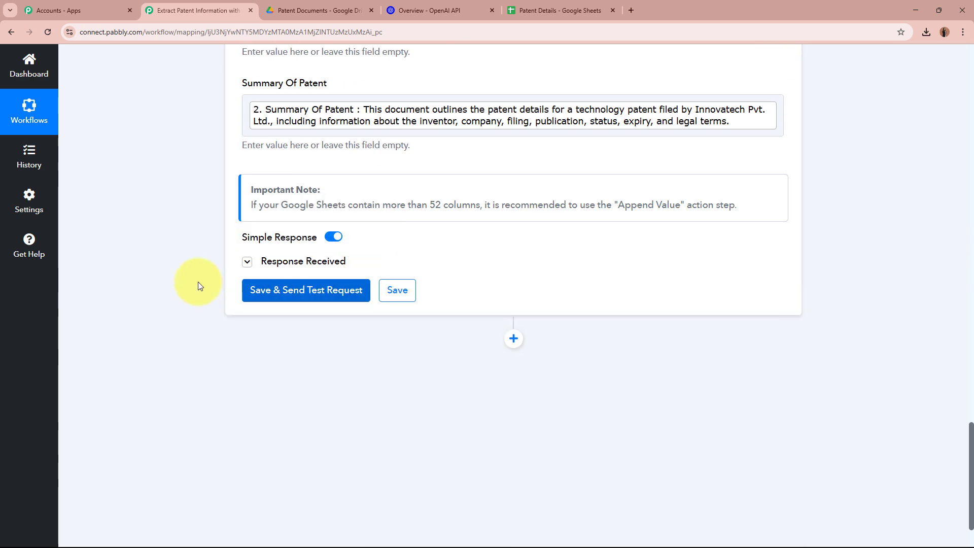
pyautogui.scroll(-3, 198, 282)
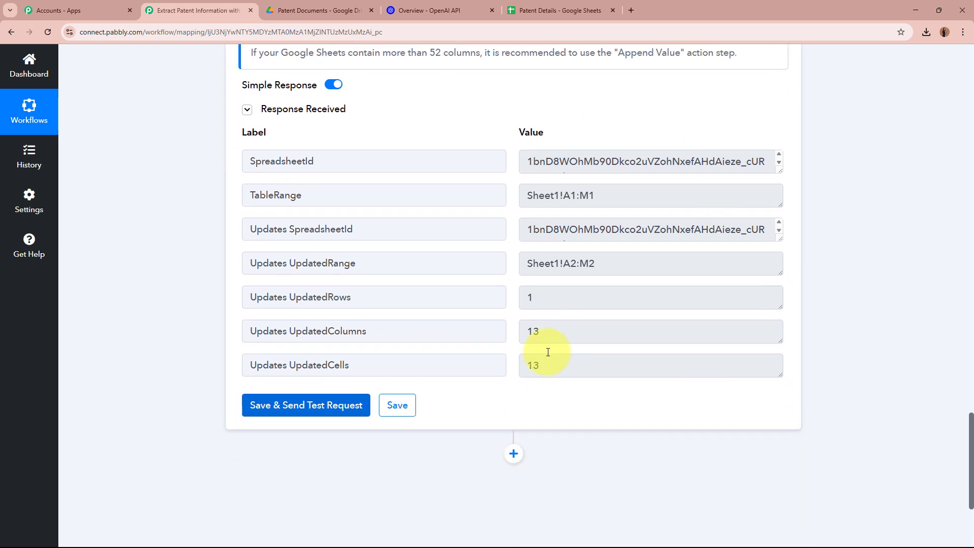
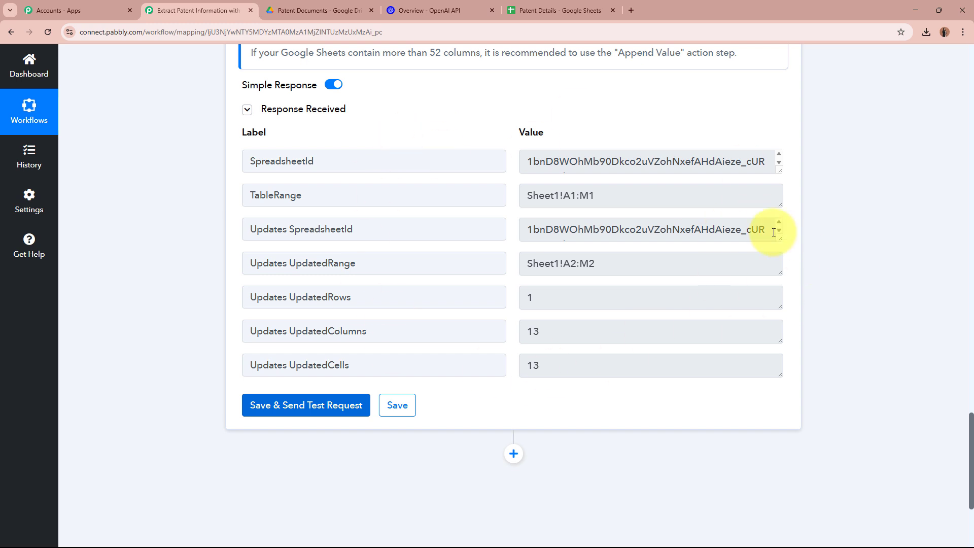
# - Review row 2 of Patent Details, from inventor address through patent status and expiry date
pyautogui.click(550, 13)
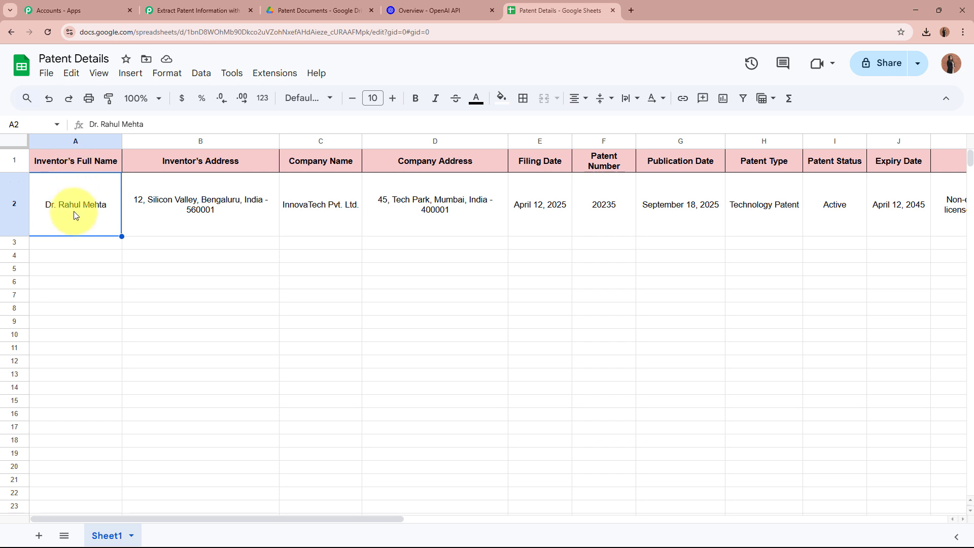
pyautogui.click(234, 223)
pyautogui.click(347, 228)
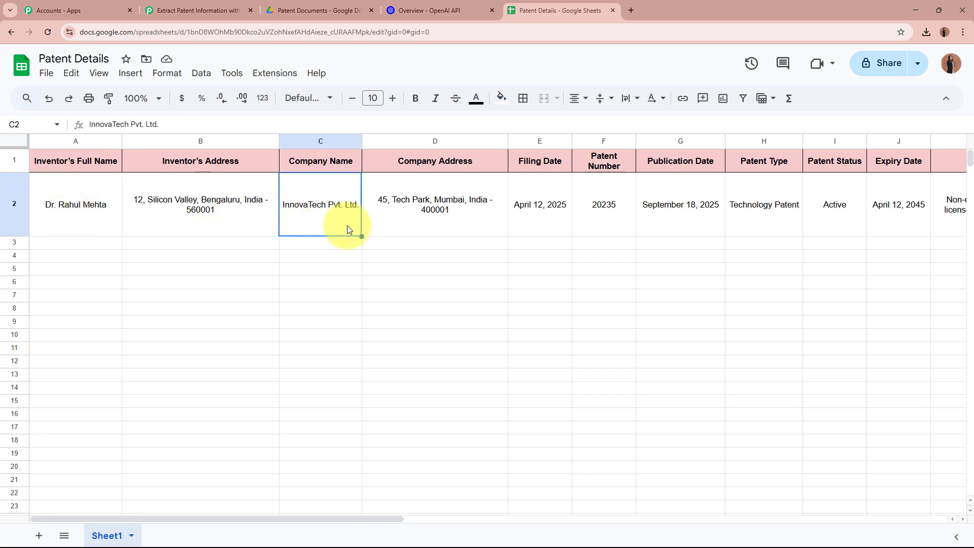
pyautogui.moveTo(343, 517); pyautogui.dragTo(473, 518)
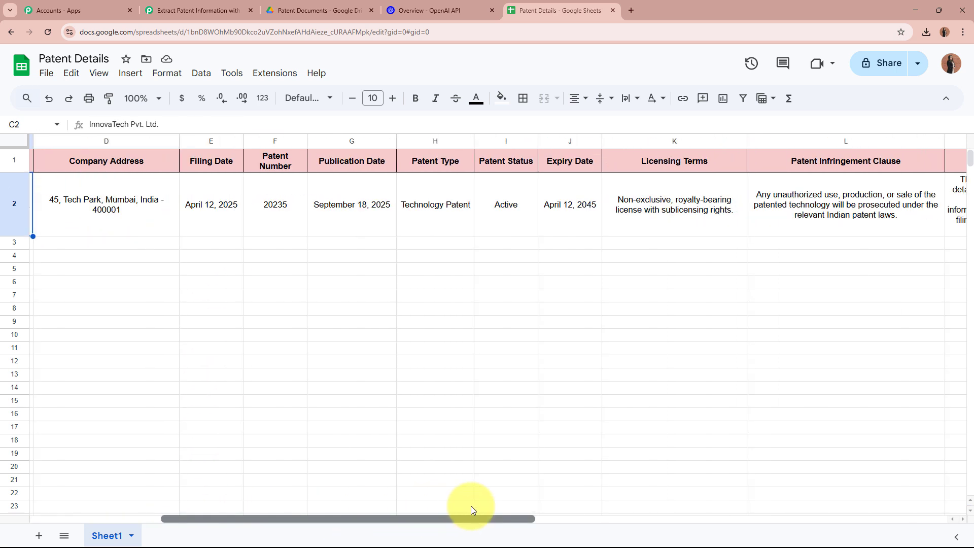
pyautogui.click(138, 189)
pyautogui.click(221, 219)
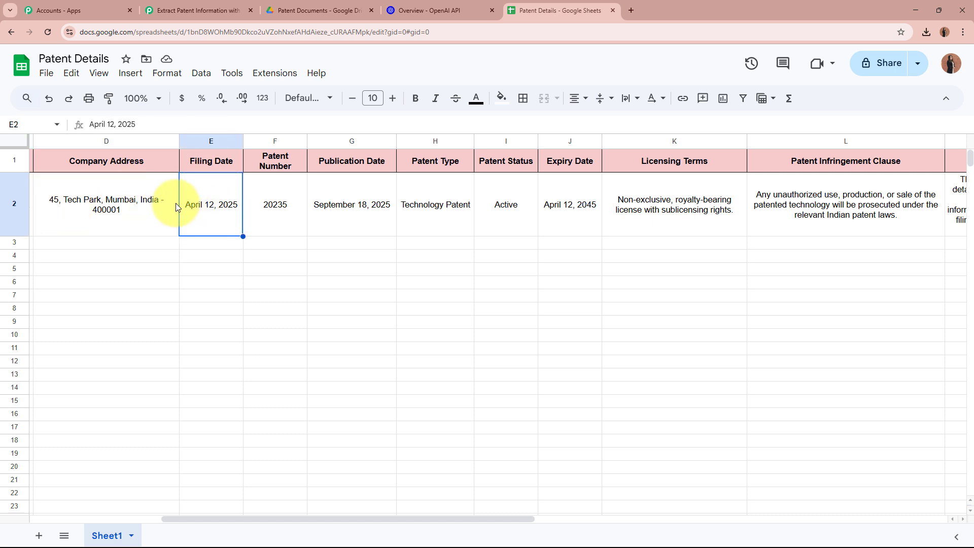
pyautogui.click(276, 224)
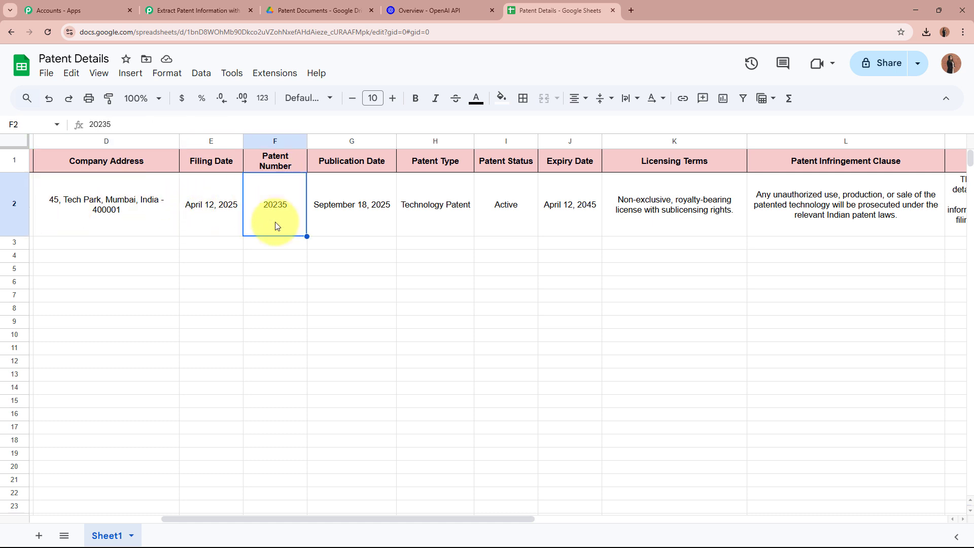
pyautogui.click(357, 224)
pyautogui.click(447, 206)
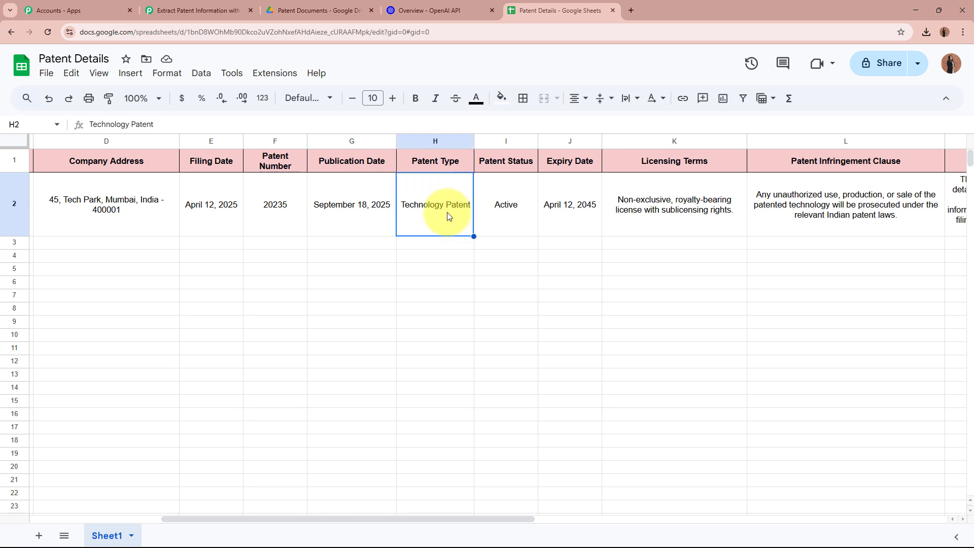
pyautogui.click(499, 216)
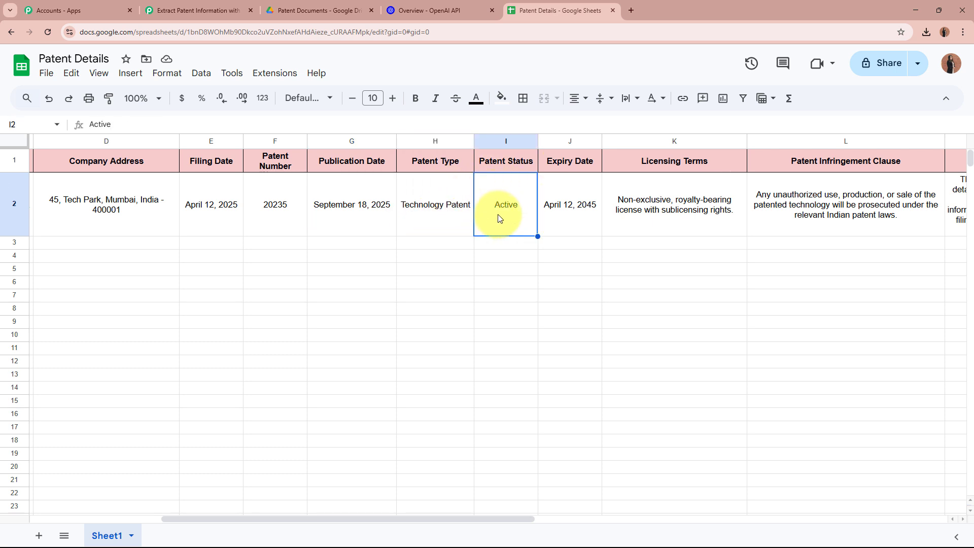
pyautogui.click(548, 187)
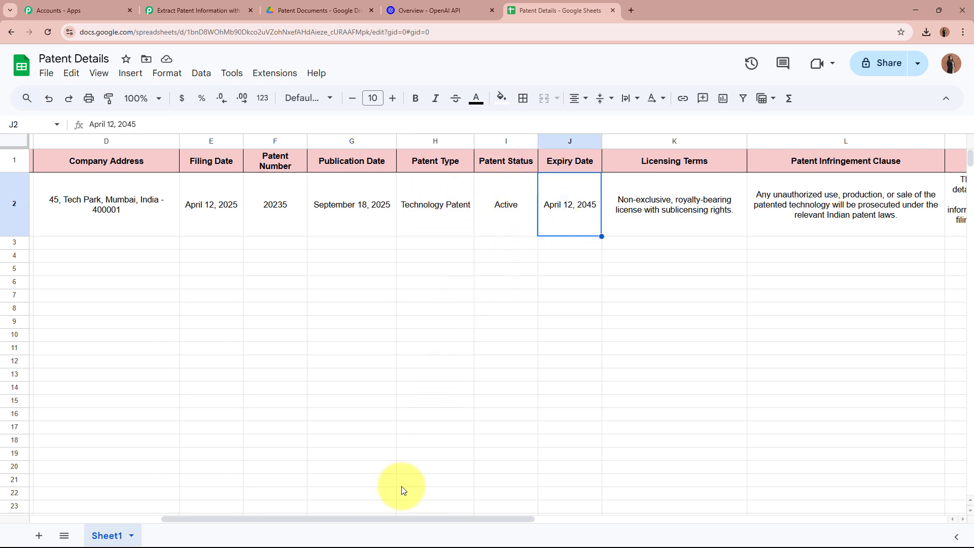
# - Read row 2's licensing terms, infringement clause and summary, and widen the Summary of Patent column
pyautogui.moveTo(404, 517); pyautogui.dragTo(550, 516)
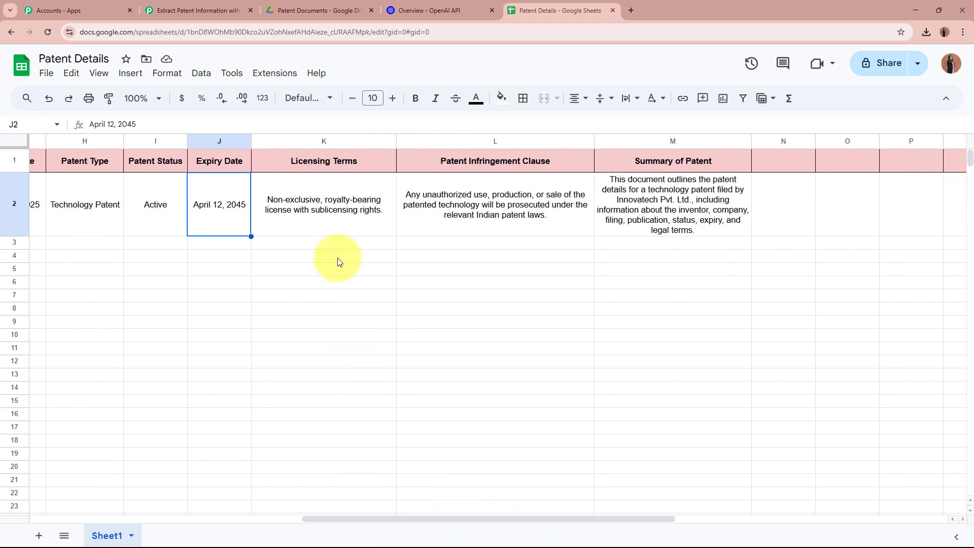
pyautogui.click(316, 220)
pyautogui.click(446, 209)
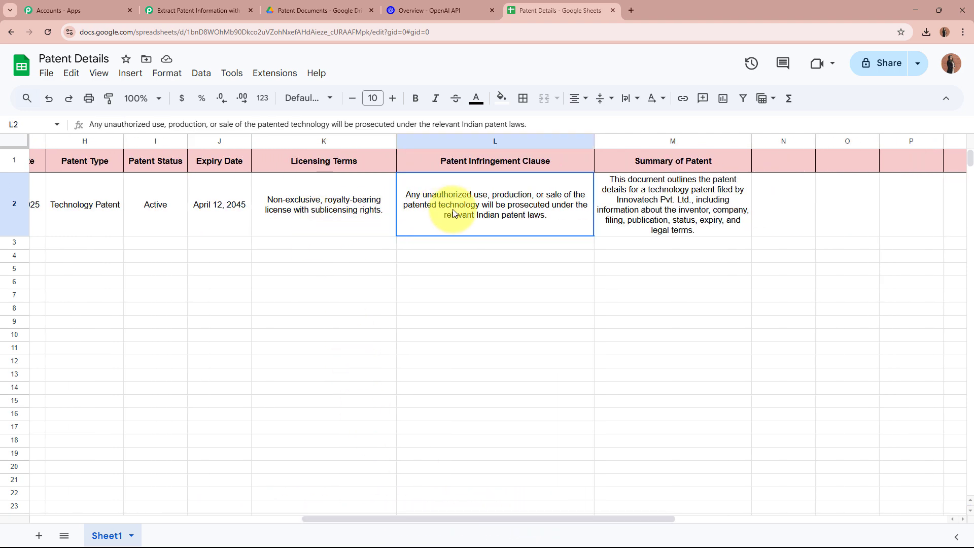
pyautogui.click(663, 185)
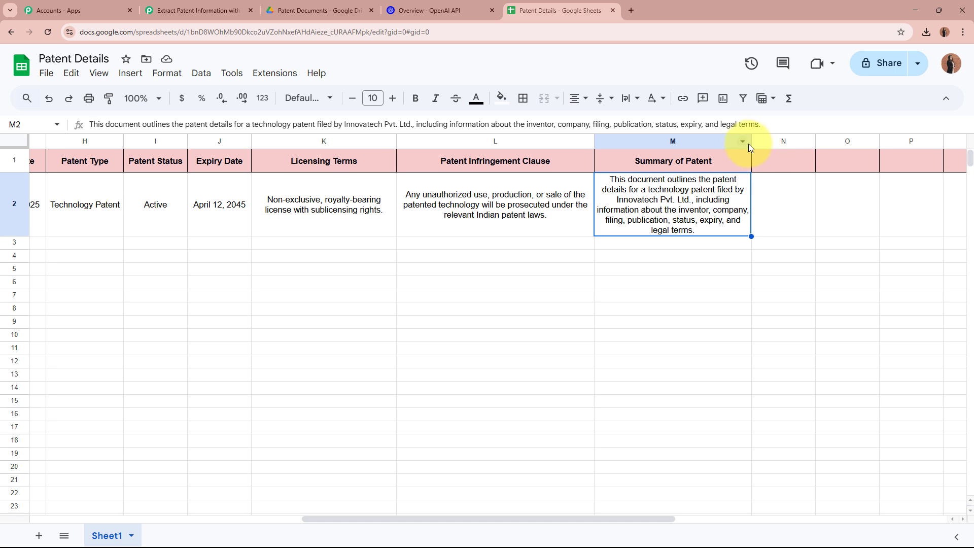
pyautogui.moveTo(756, 141); pyautogui.dragTo(829, 143)
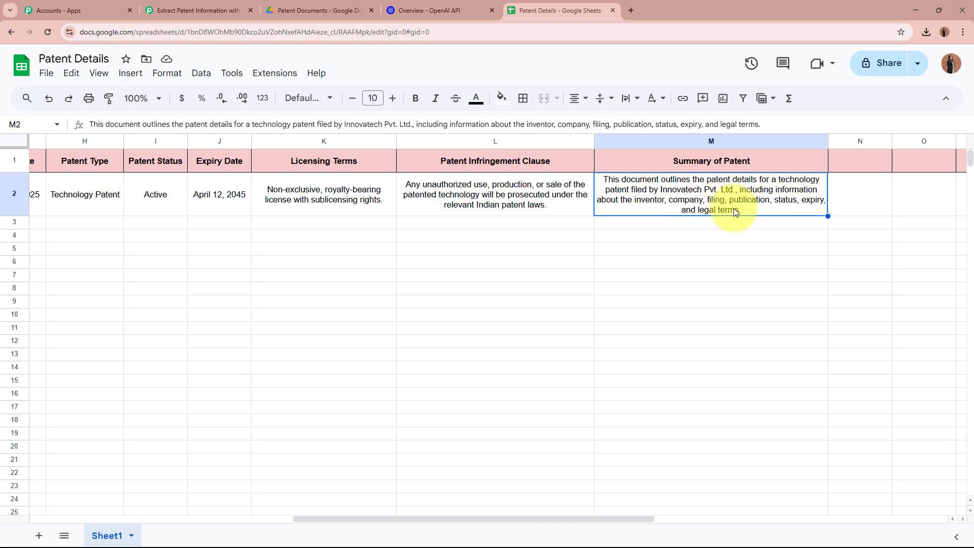
pyautogui.click(725, 223)
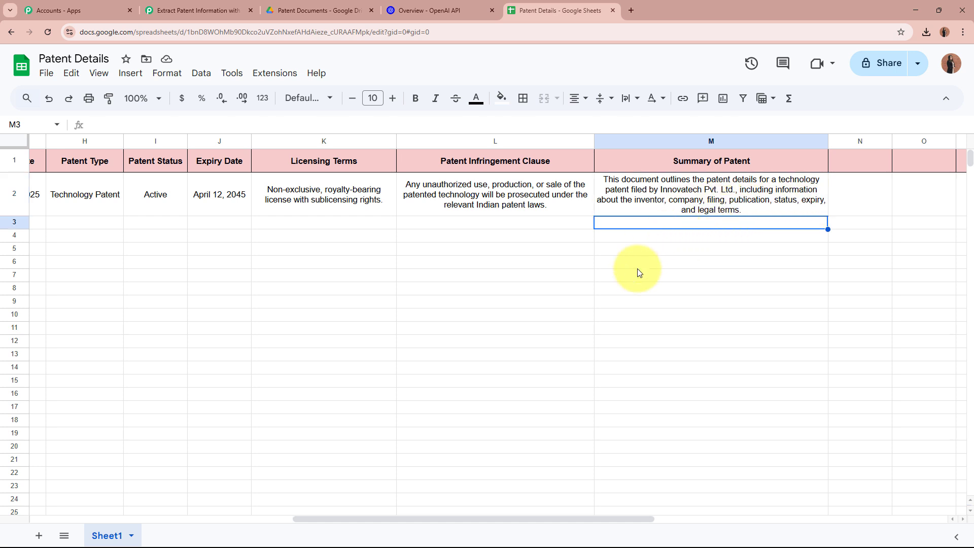
pyautogui.moveTo(647, 520); pyautogui.dragTo(335, 517)
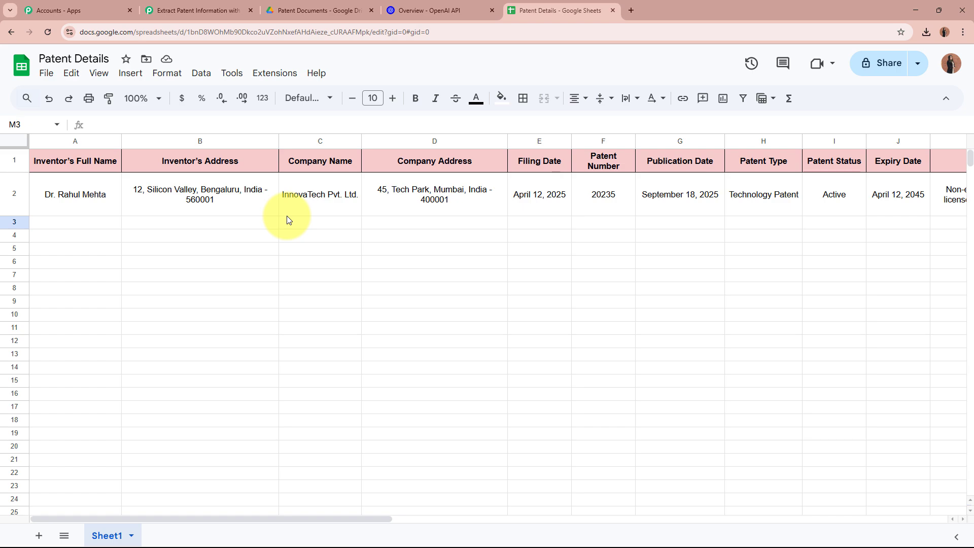
# - Scroll the Pabbly Connect workflow back to the top
pyautogui.click(197, 5)
pyautogui.scroll(20, 163, 242)
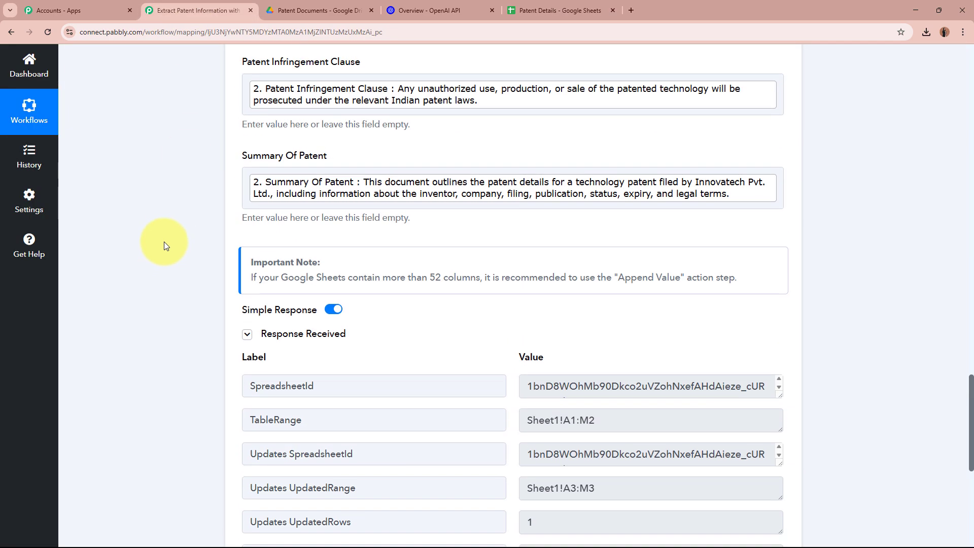
pyautogui.scroll(20, 165, 241)
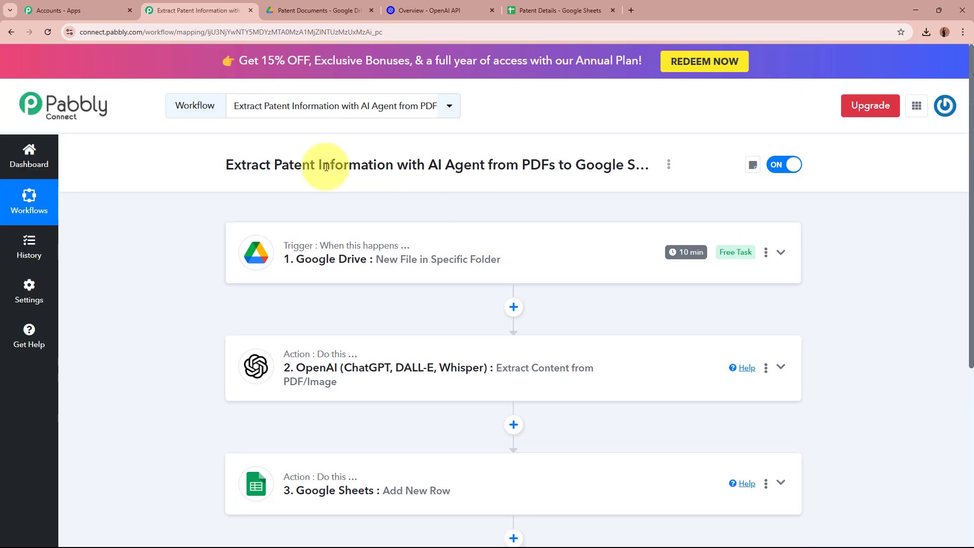
# - Close the Patent_InnovaTech.pdf preview to show the Patent Documents folder in Drive
pyautogui.click(327, 4)
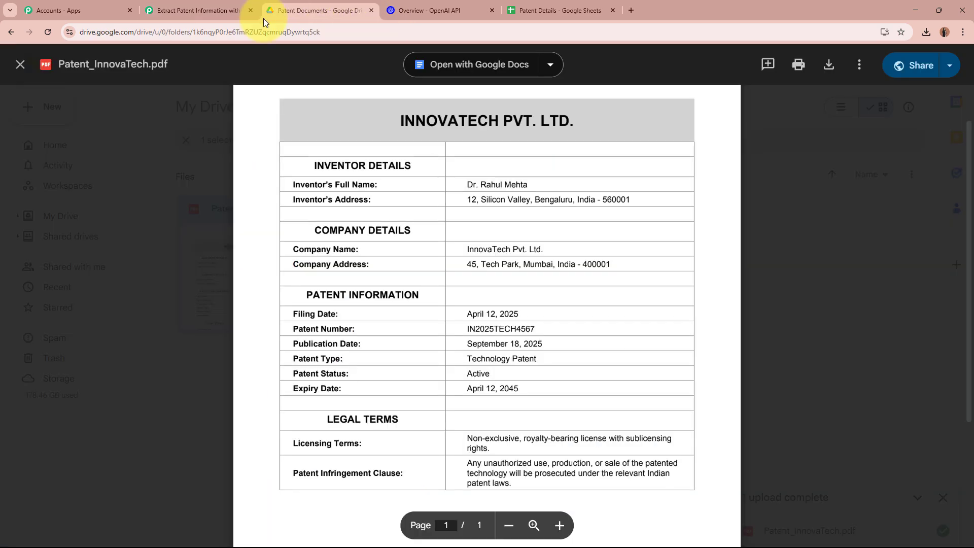
pyautogui.click(20, 65)
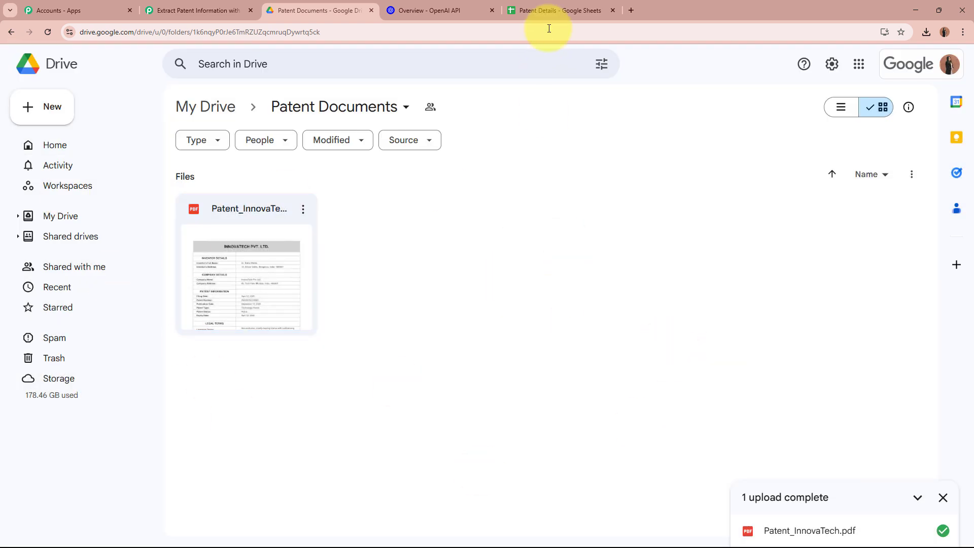
pyautogui.click(549, 10)
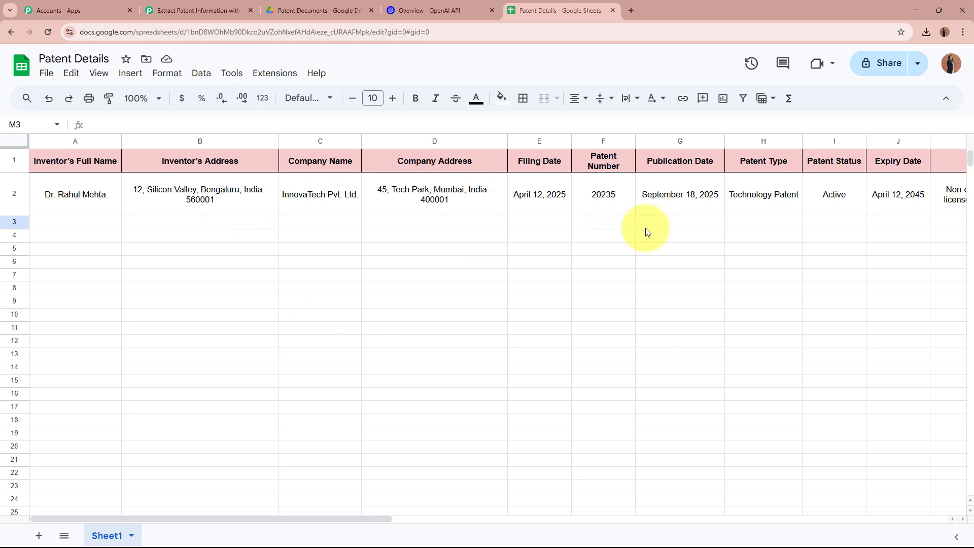
pyautogui.click(326, 9)
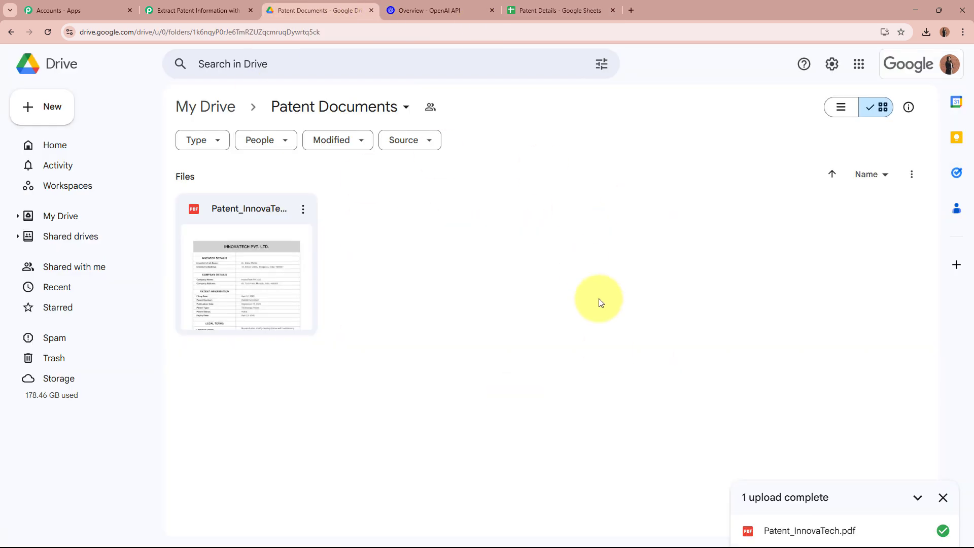
# - Upload SureNova_Technologies_Patent_Details.pdf to Patent Documents, then return to the Patent Details sheet
pyautogui.click(44, 118)
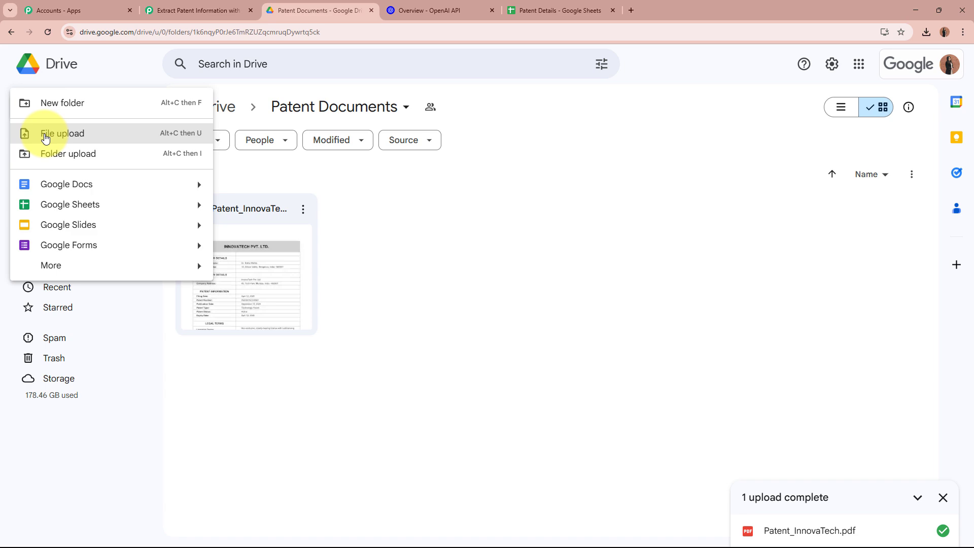
pyautogui.click(44, 136)
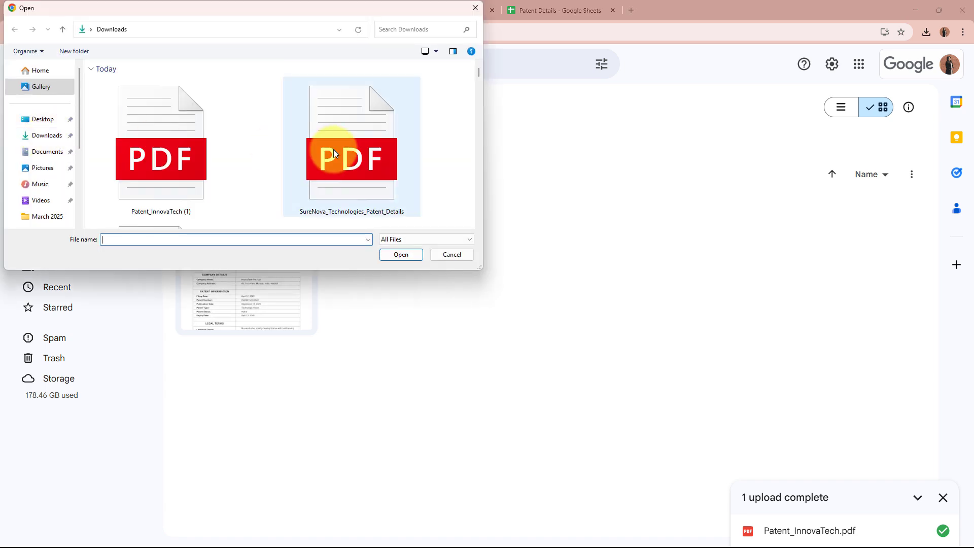
pyautogui.click(333, 149)
pyautogui.click(394, 255)
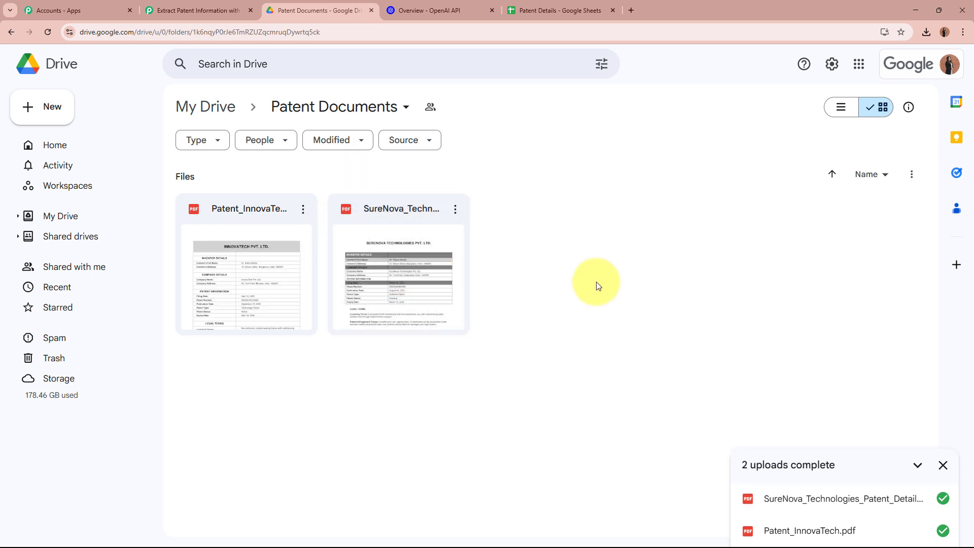
pyautogui.click(570, 10)
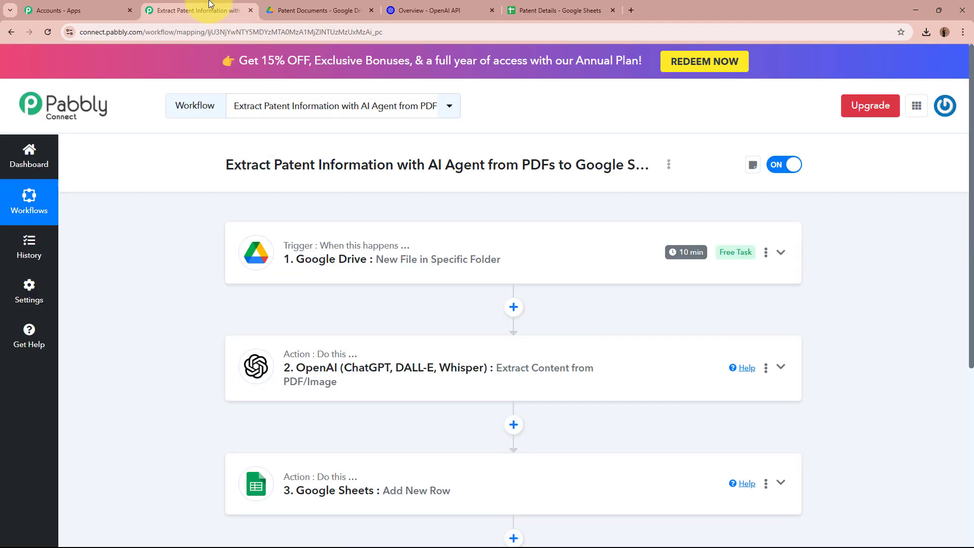
# - Confirm row 3 now holds SureNova's patent data, then open the SureNova PDF preview in Drive
pyautogui.click(209, 10)
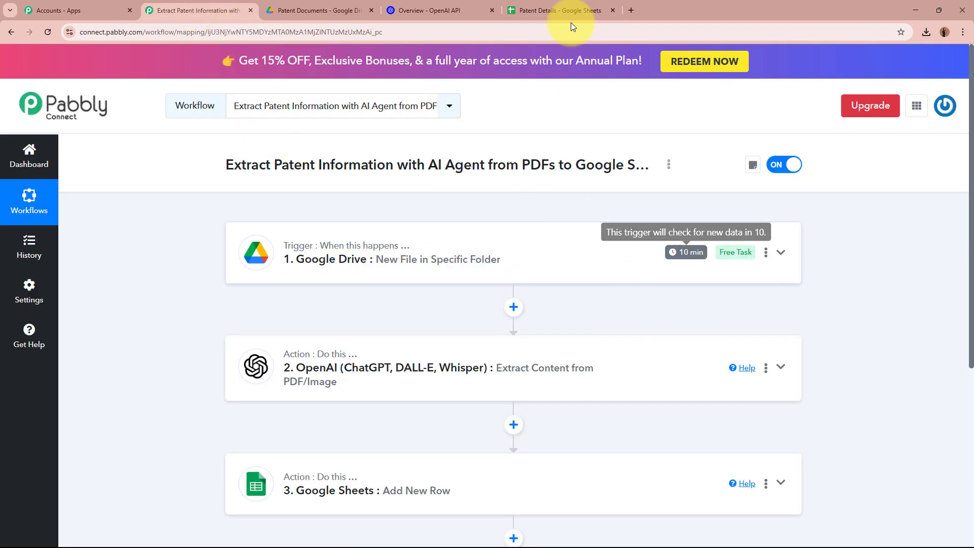
pyautogui.click(558, 10)
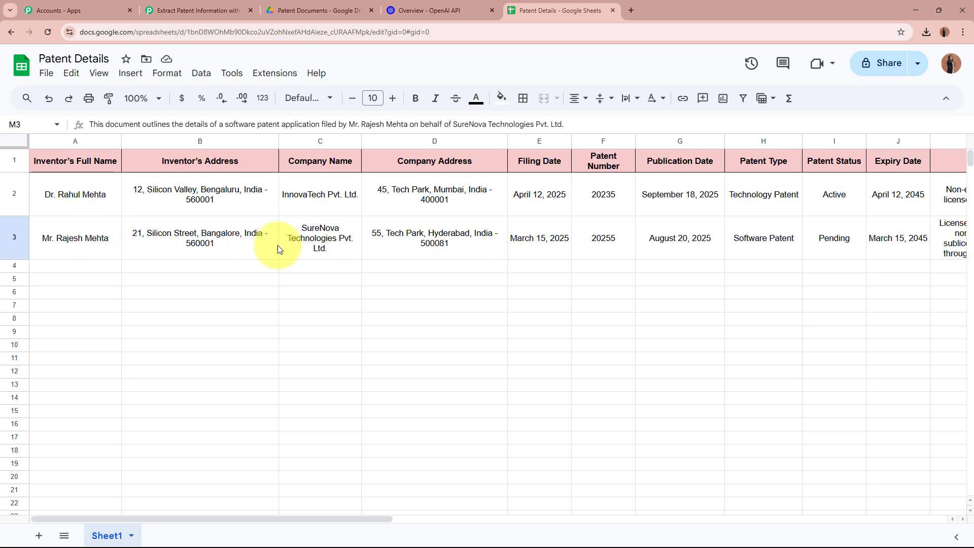
pyautogui.click(75, 247)
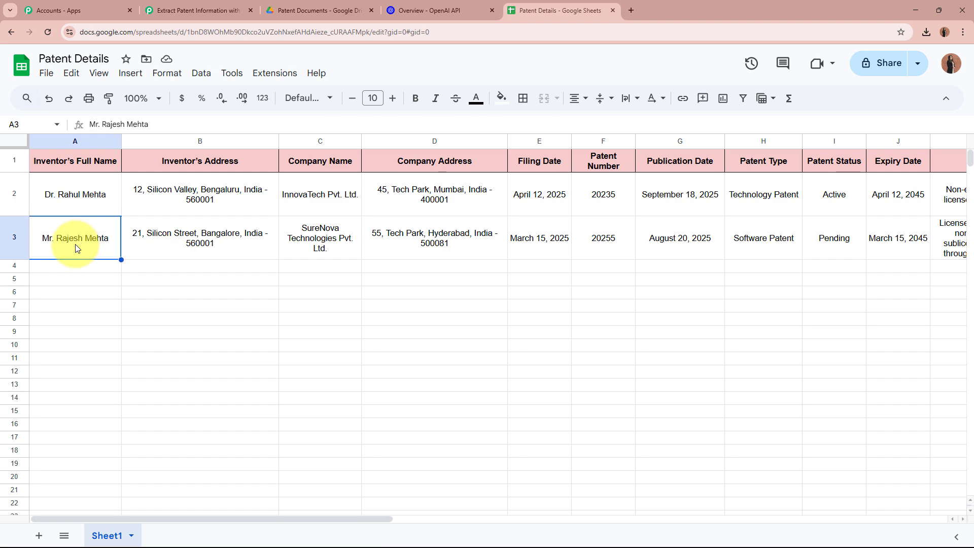
pyautogui.click(334, 5)
pyautogui.doubleClick(372, 232)
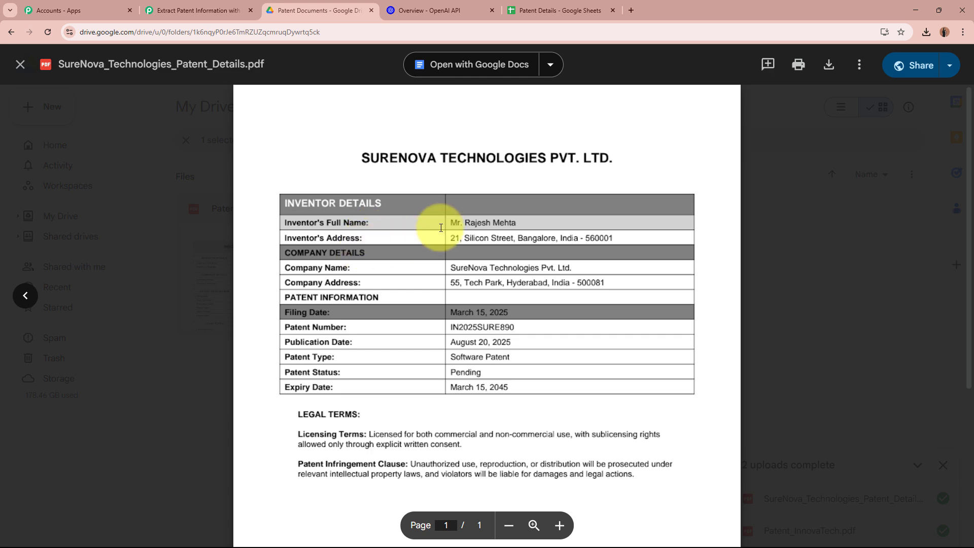
# - Compare the PDF's inventor name with row 3's inventor and address, and widen the Company Name column
pyautogui.moveTo(449, 223); pyautogui.dragTo(541, 224)
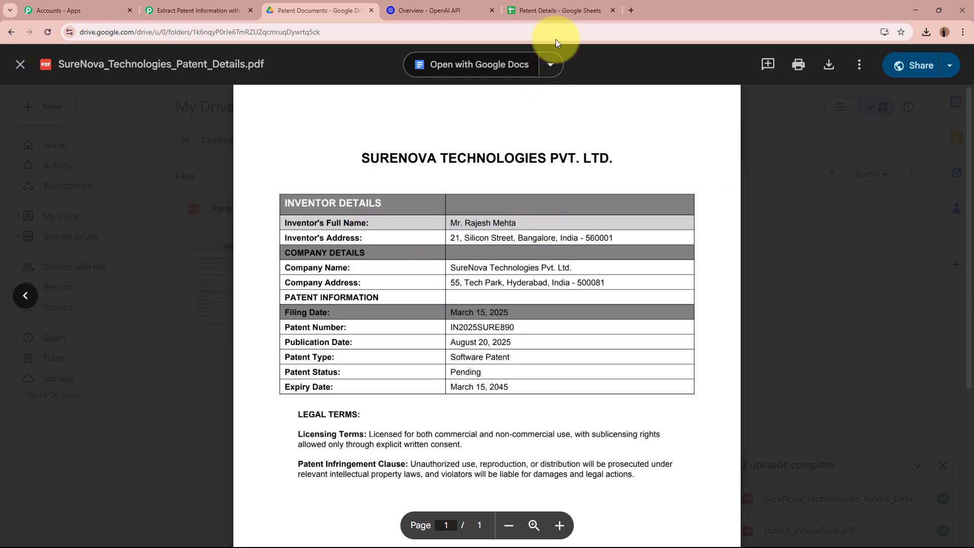
pyautogui.click(559, 12)
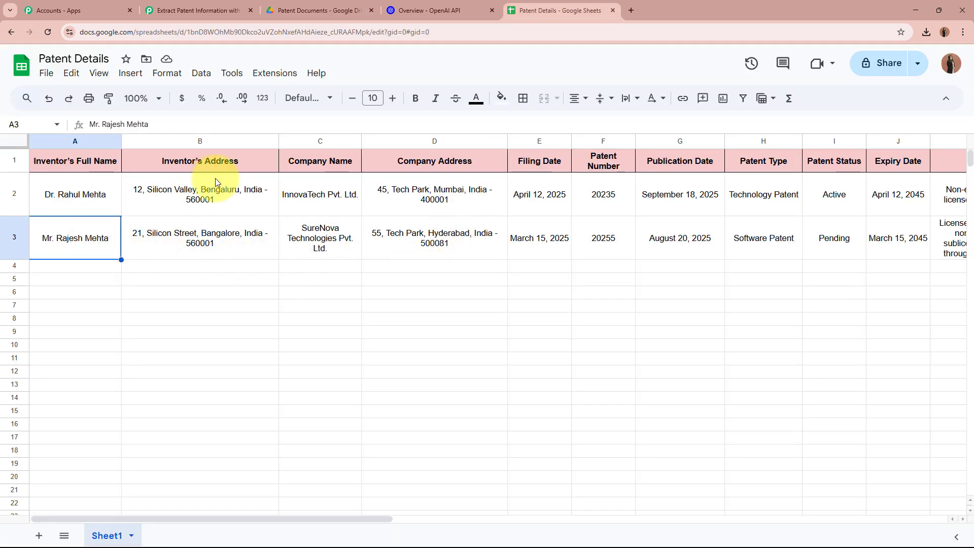
pyautogui.click(217, 229)
pyautogui.click(308, 244)
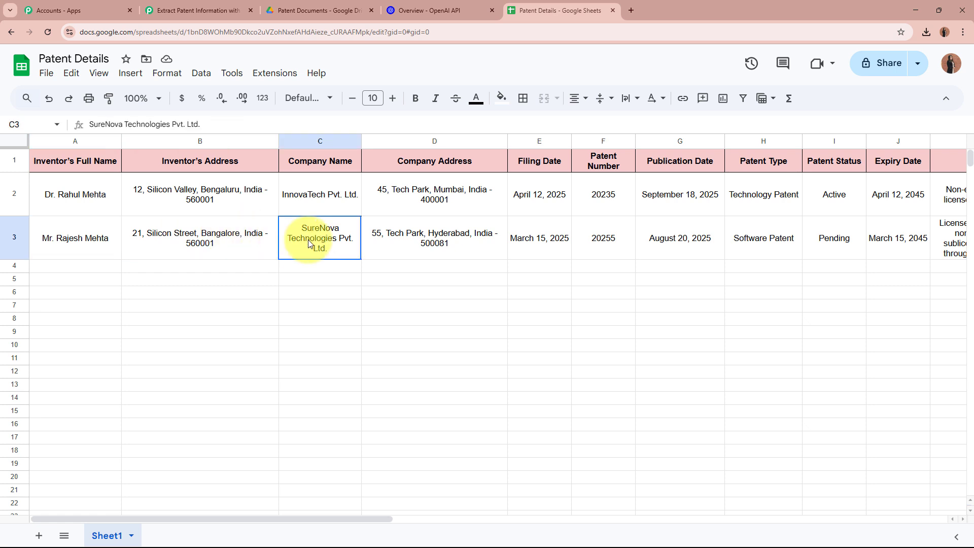
pyautogui.moveTo(363, 141); pyautogui.dragTo(419, 145)
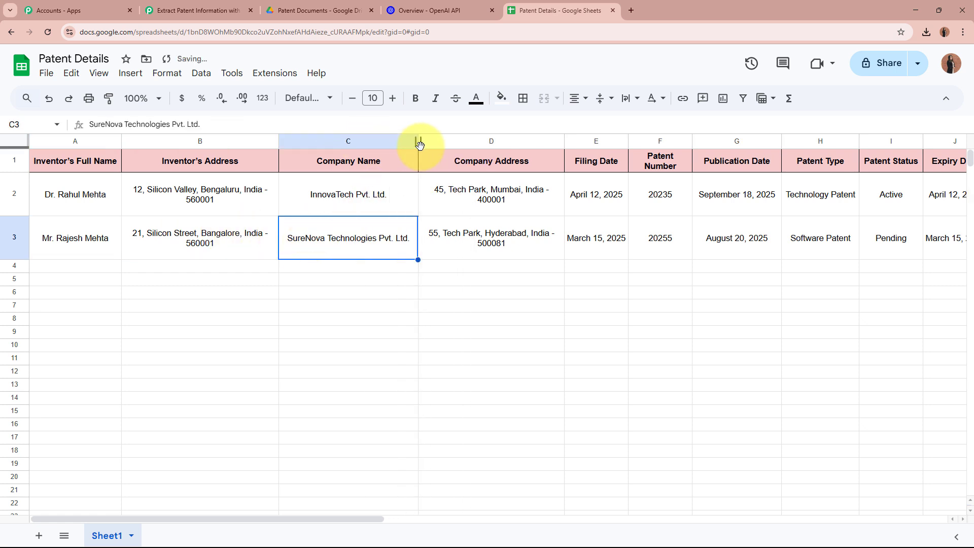
# - Match the PDF's company name against row 3, then check address, filing date, patent number and publication date
pyautogui.click(299, 7)
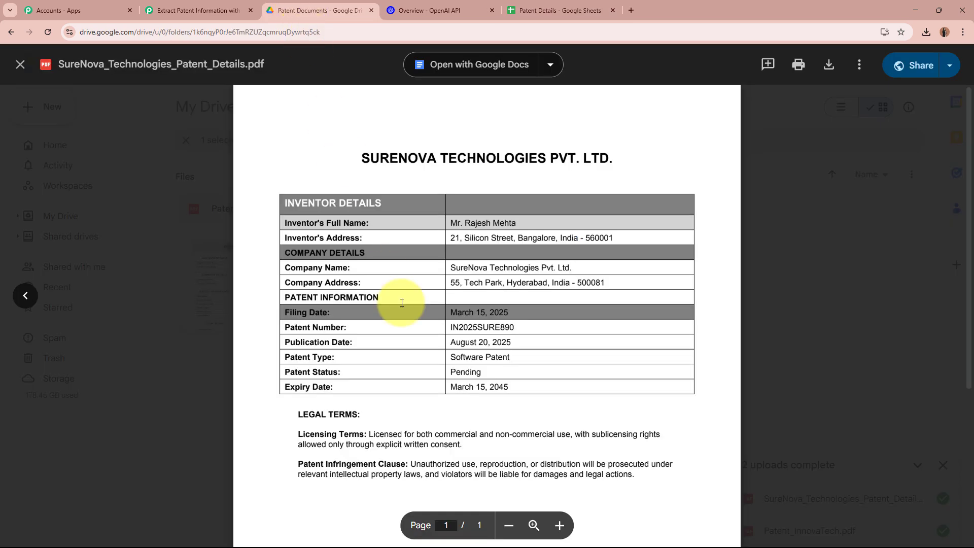
pyautogui.moveTo(450, 258); pyautogui.dragTo(620, 267)
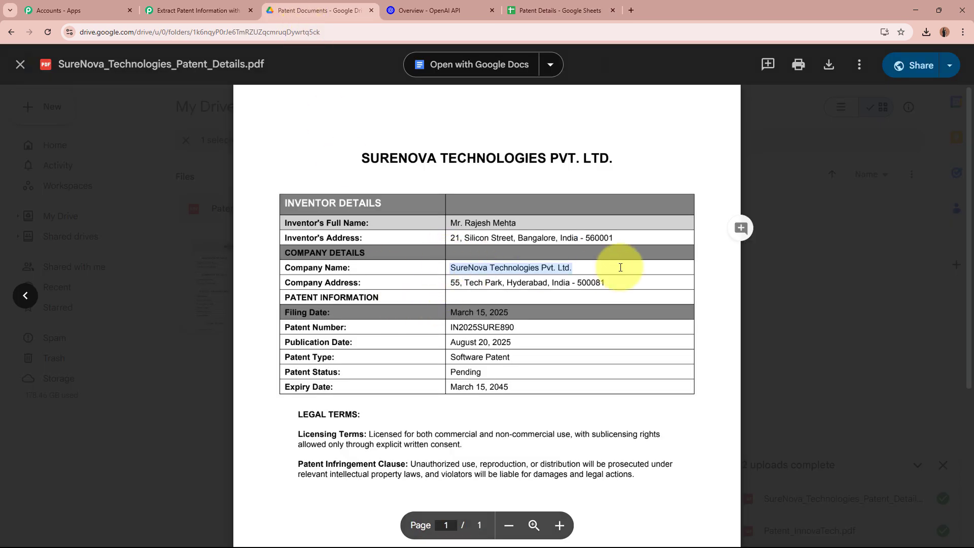
pyautogui.click(560, 9)
pyautogui.click(511, 246)
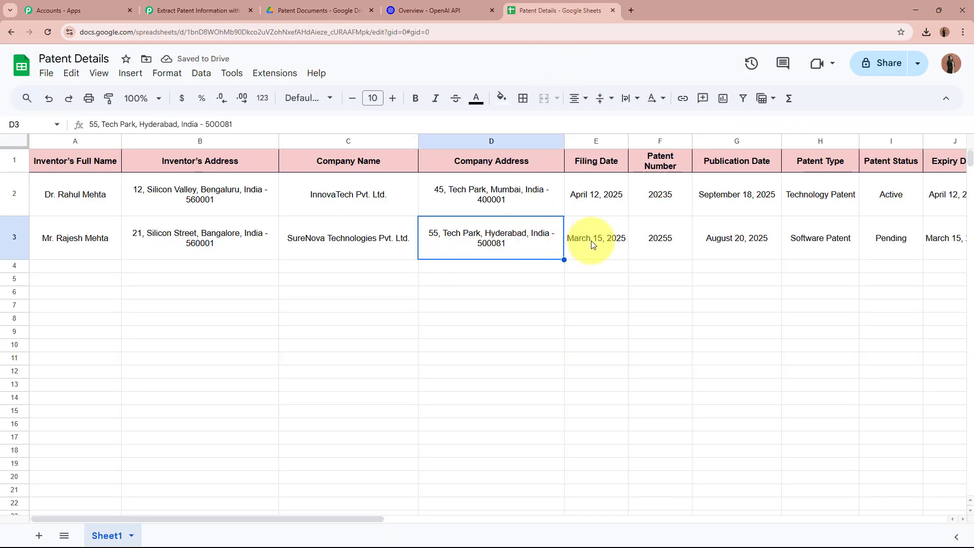
pyautogui.click(592, 242)
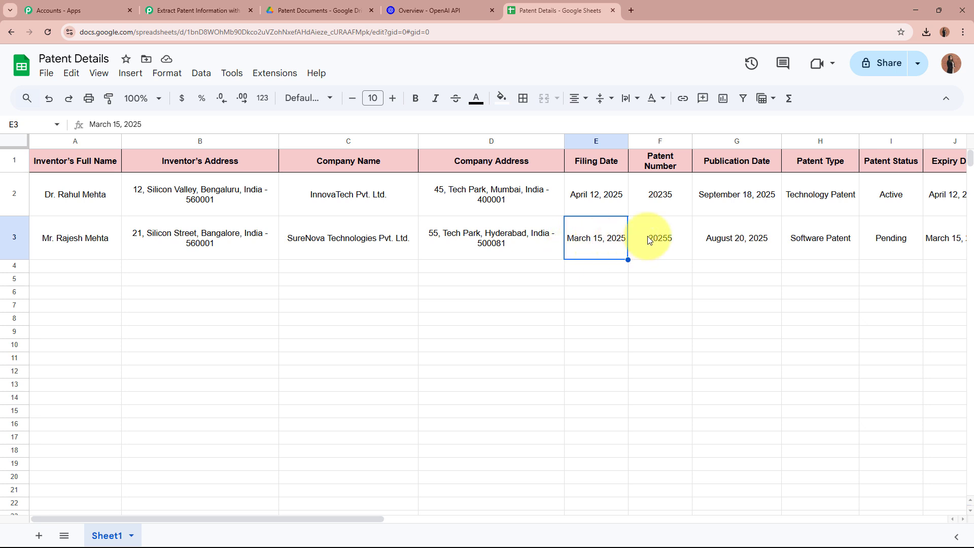
pyautogui.click(643, 255)
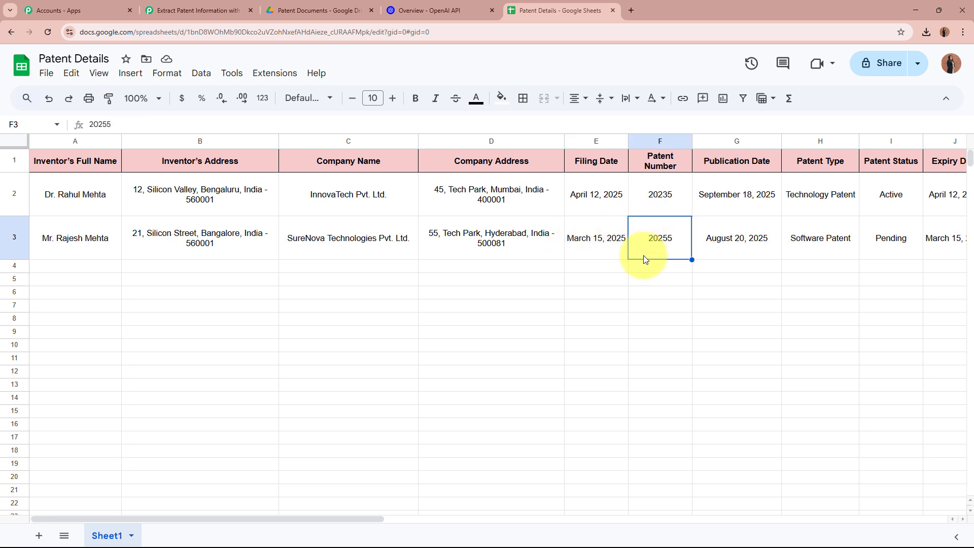
pyautogui.click(711, 248)
# - Check row 3's patent type, status, expiry date, licensing terms, infringement clause and summary
pyautogui.moveTo(353, 520); pyautogui.dragTo(479, 518)
pyautogui.click(492, 238)
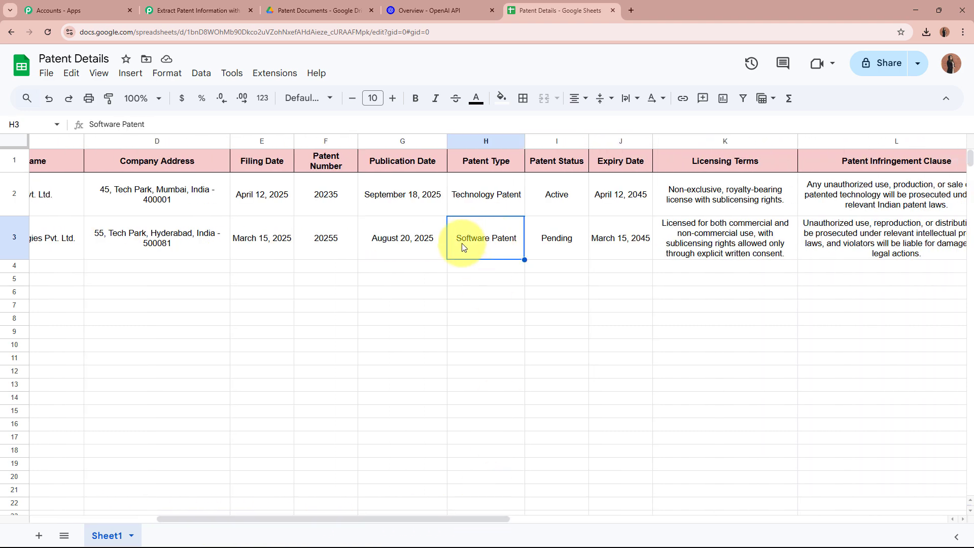
pyautogui.click(554, 241)
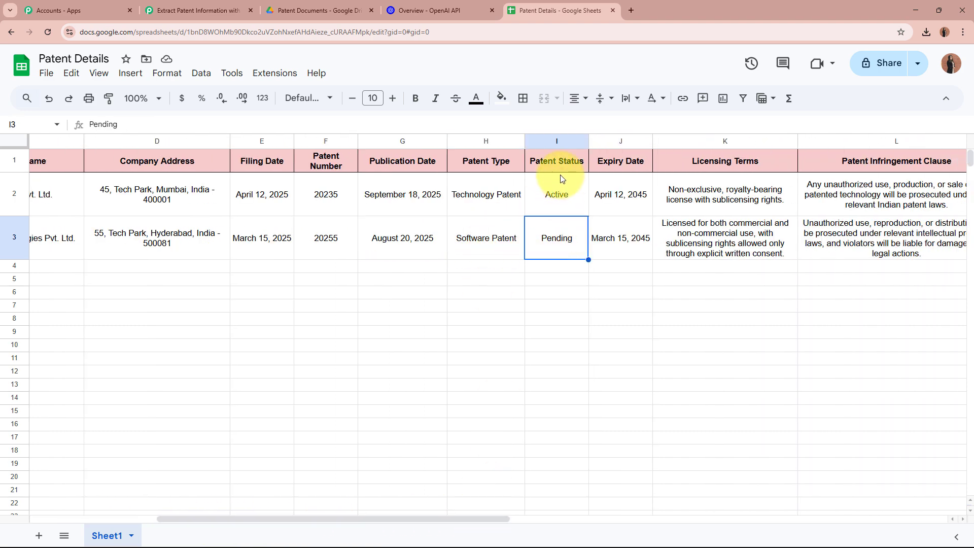
pyautogui.click(626, 250)
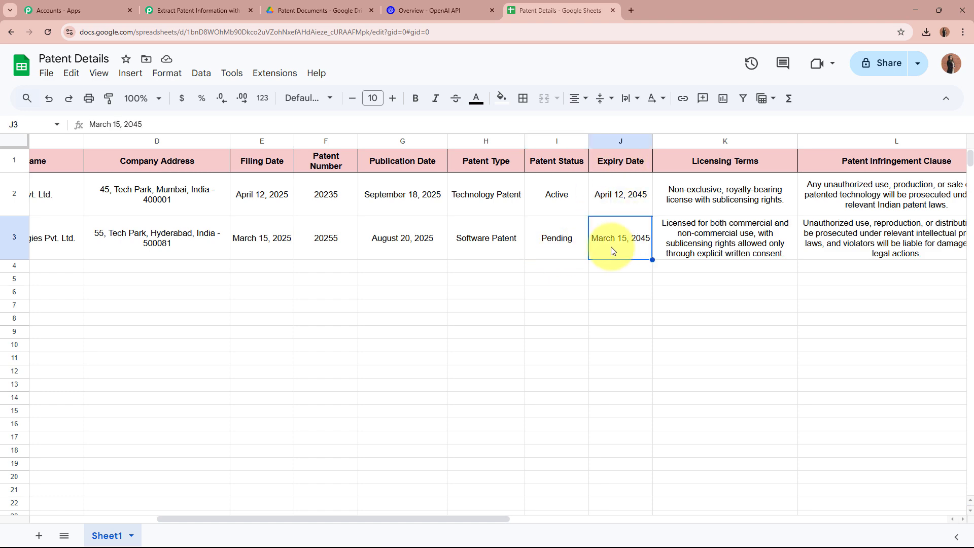
pyautogui.moveTo(455, 518); pyautogui.dragTo(544, 515)
pyautogui.click(519, 245)
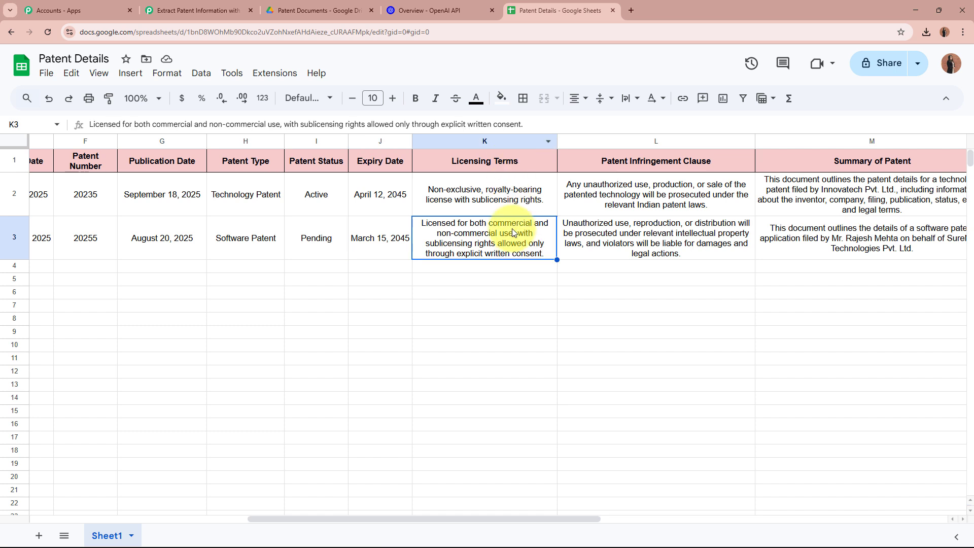
pyautogui.click(651, 226)
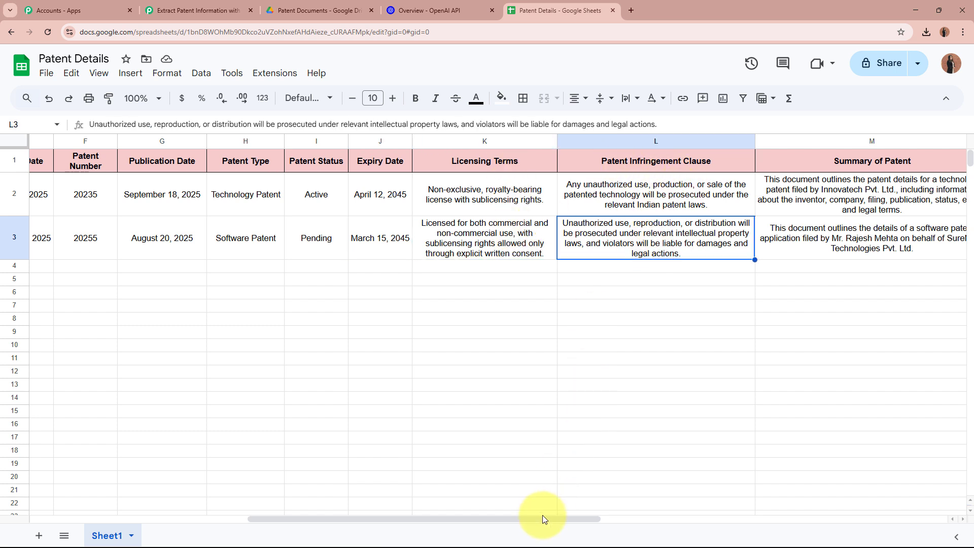
pyautogui.moveTo(543, 516); pyautogui.dragTo(621, 515)
pyautogui.click(649, 236)
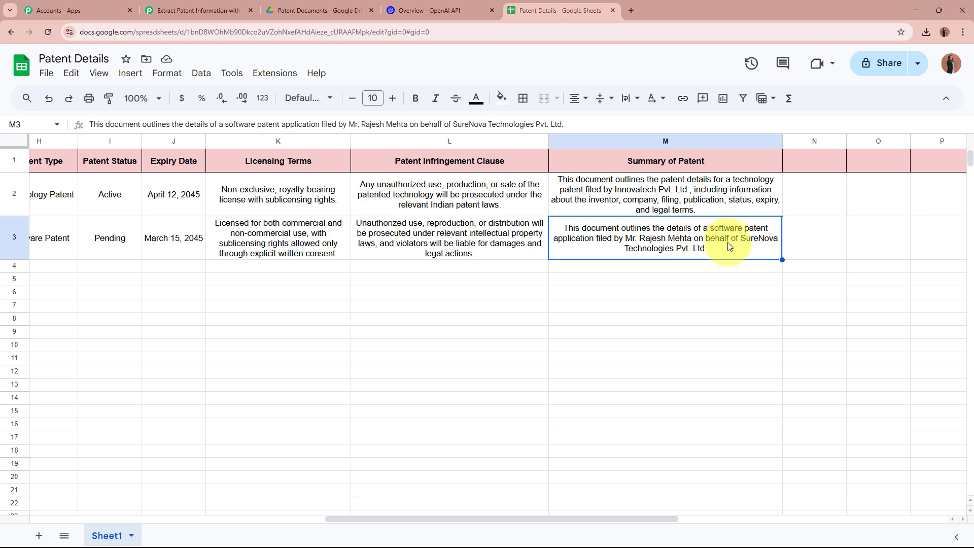
pyautogui.click(678, 269)
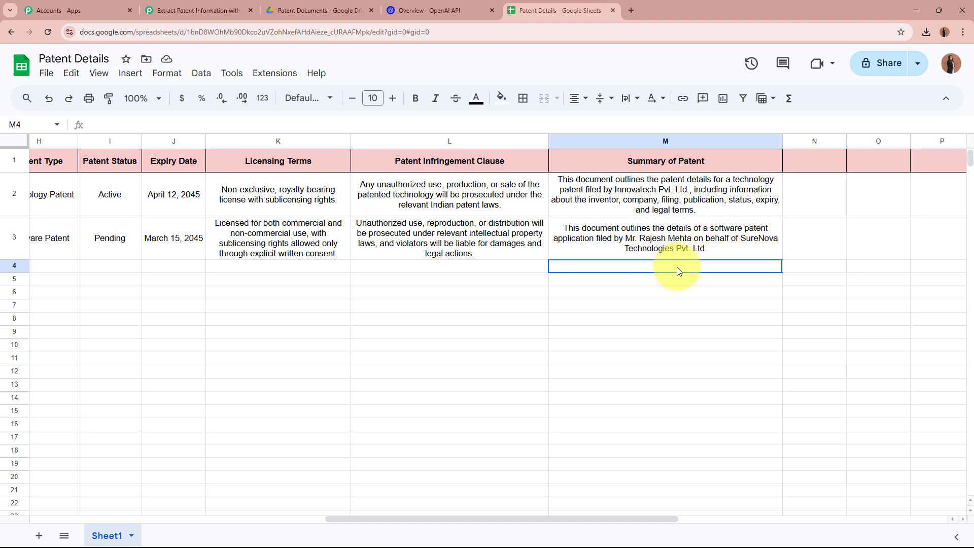
# - Scroll back left, select the SureNova row 3, and go back to the Pabbly workflow
pyautogui.moveTo(485, 518); pyautogui.dragTo(151, 516)
pyautogui.moveTo(65, 250); pyautogui.dragTo(777, 254)
pyautogui.click(776, 283)
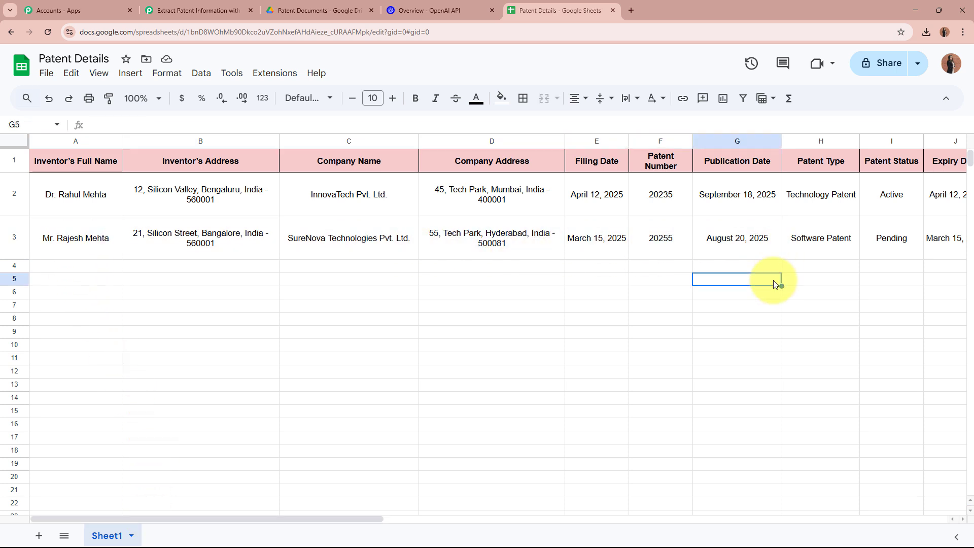
pyautogui.click(223, 9)
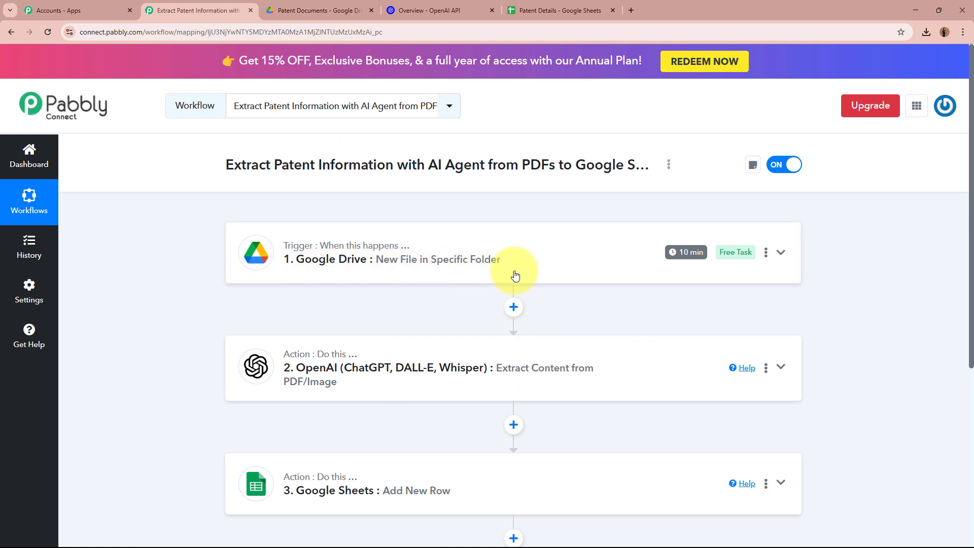
# - Close the SureNova PDF preview in Drive, clear the file selection, and return to Pabbly Connect
pyautogui.click(318, 10)
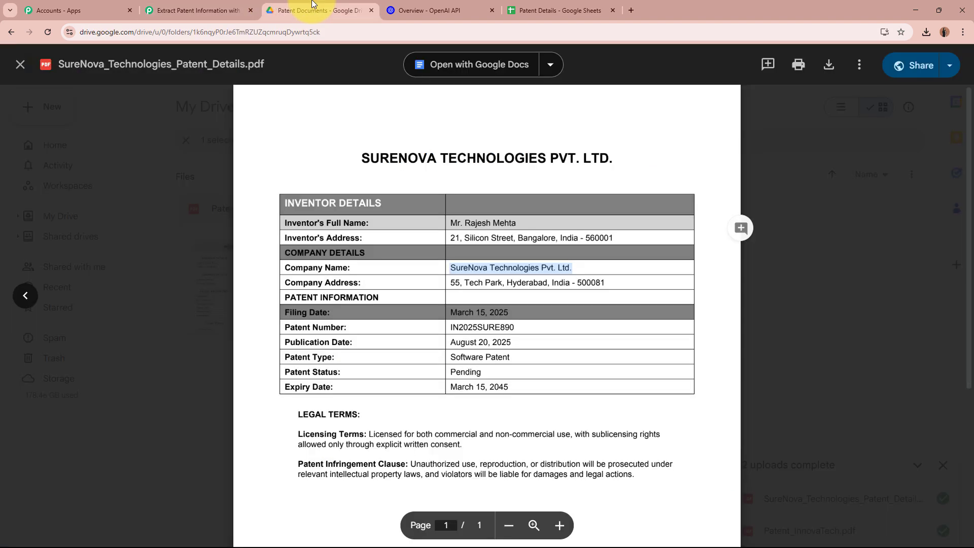
pyautogui.click(20, 64)
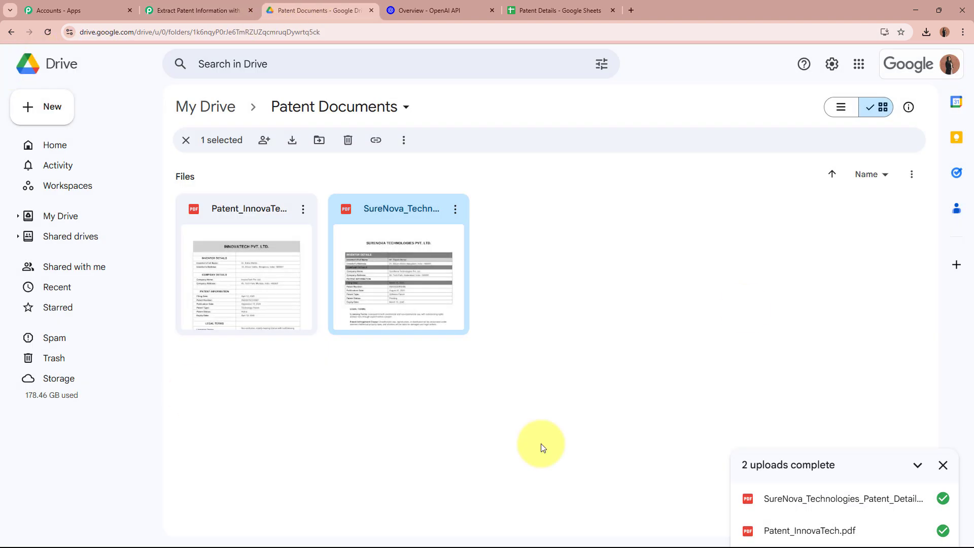
pyautogui.click(781, 349)
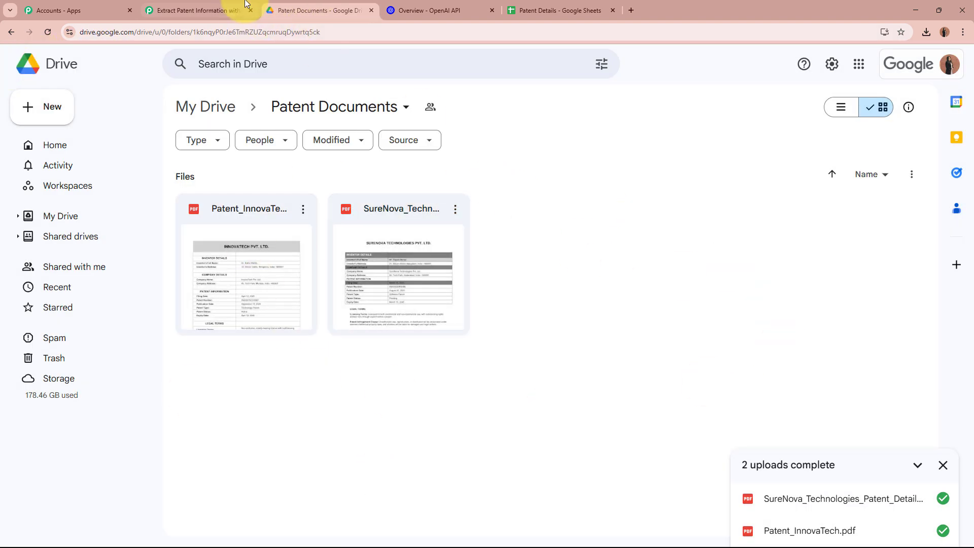
pyautogui.click(200, 11)
pyautogui.scroll(-1, 474, 271)
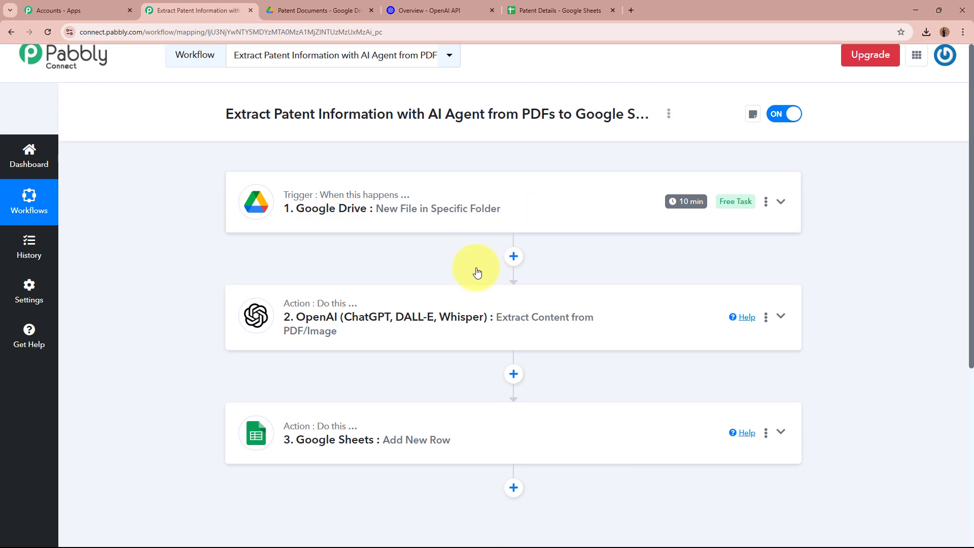
pyautogui.scroll(-1, 426, 236)
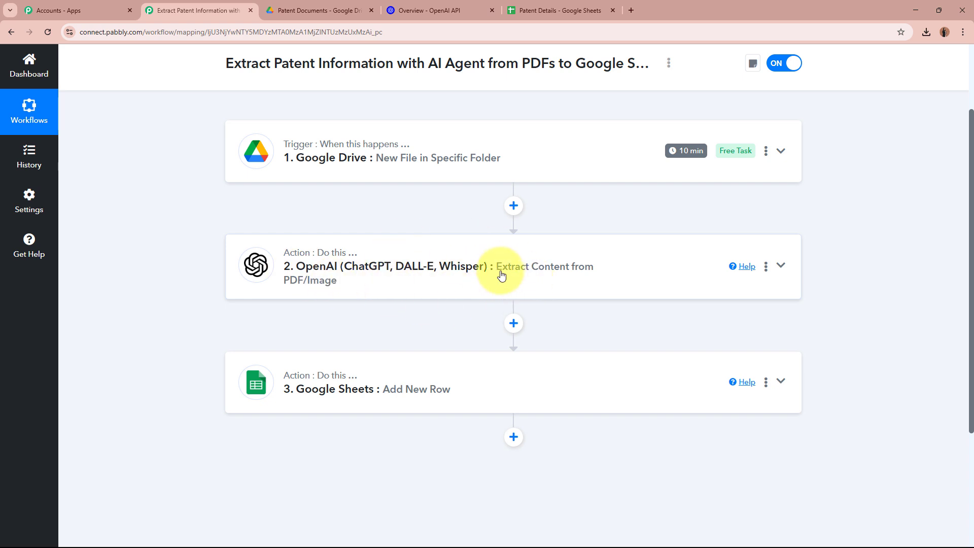
pyautogui.scroll(-2, 500, 274)
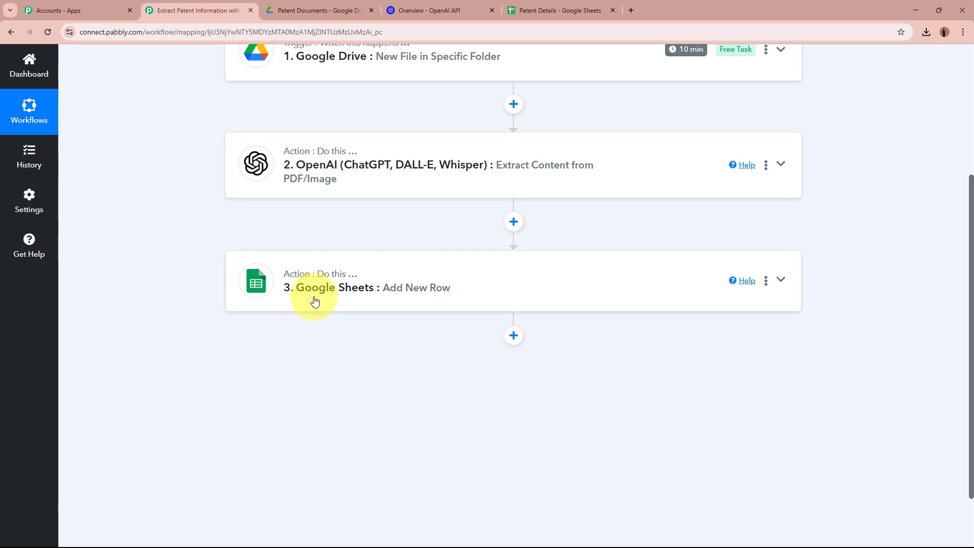
pyautogui.click(576, 11)
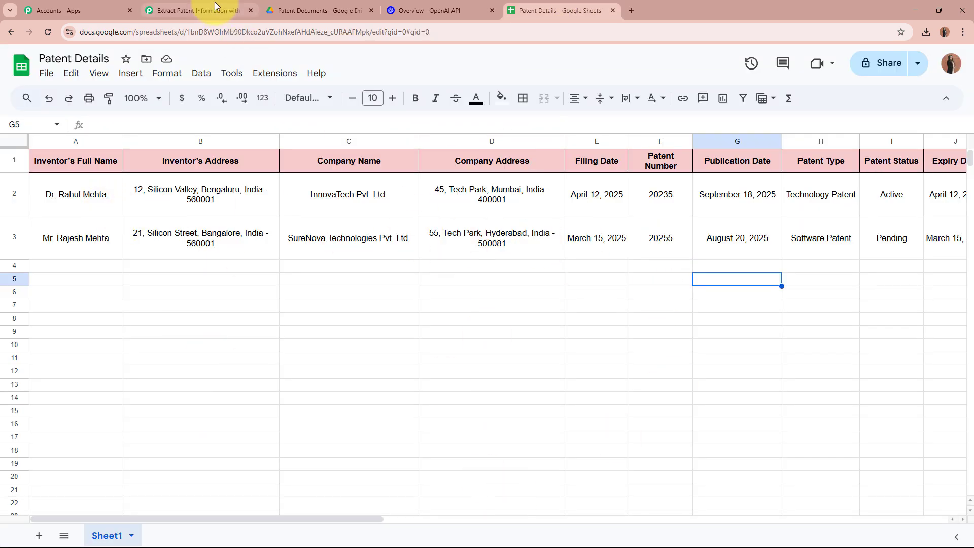
pyautogui.click(215, 2)
pyautogui.scroll(4, 212, 255)
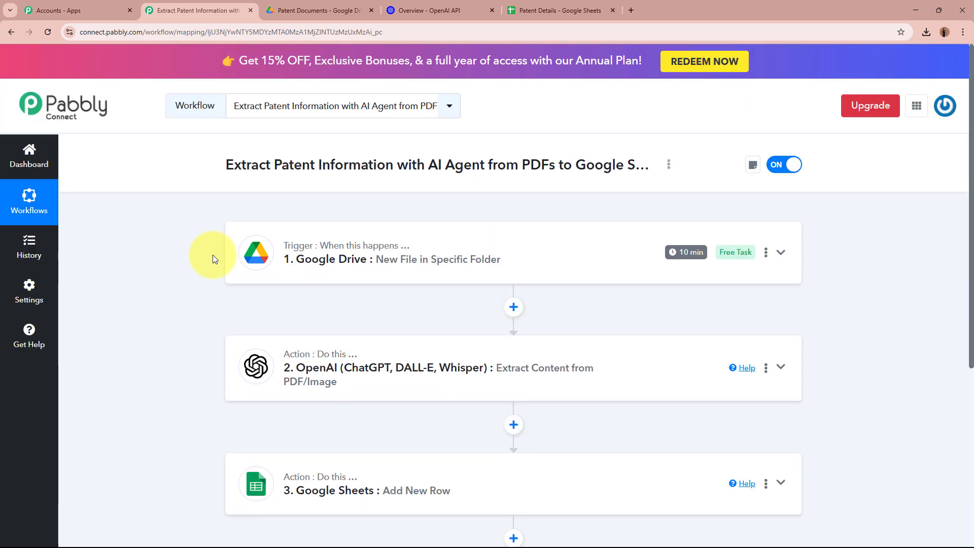